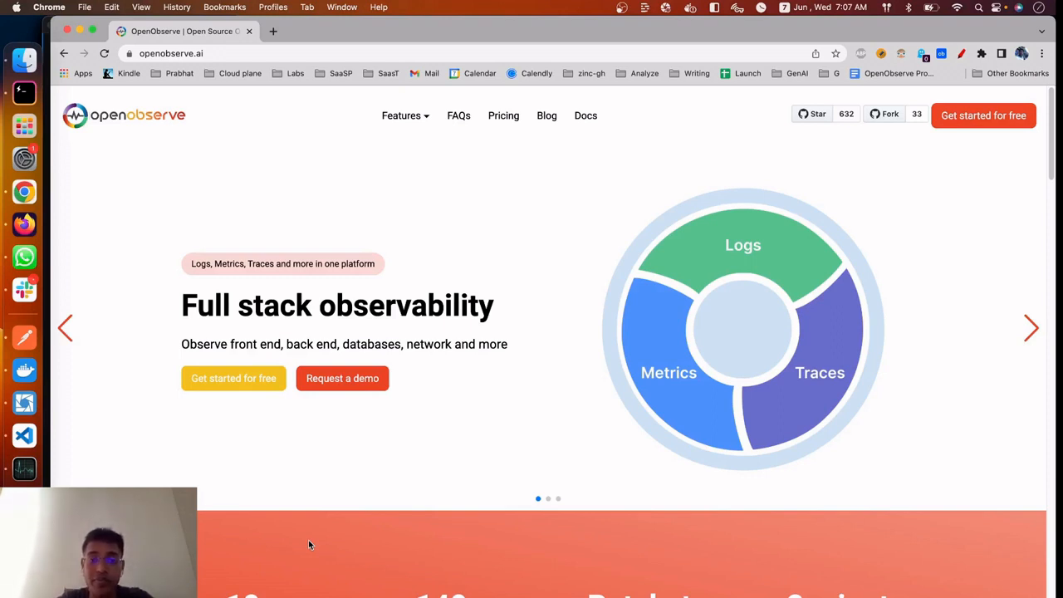
Open the OpenObserve GitHub repository from the website, look over its file list and README introduction, and close it
scroll(308, 541, down, 1)
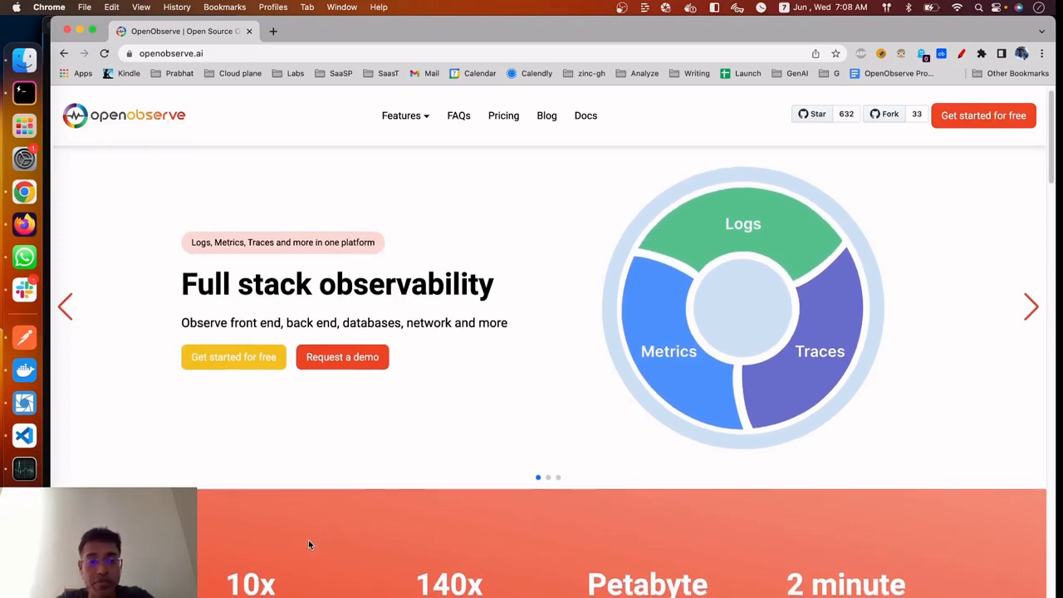
scroll(308, 541, down, 1)
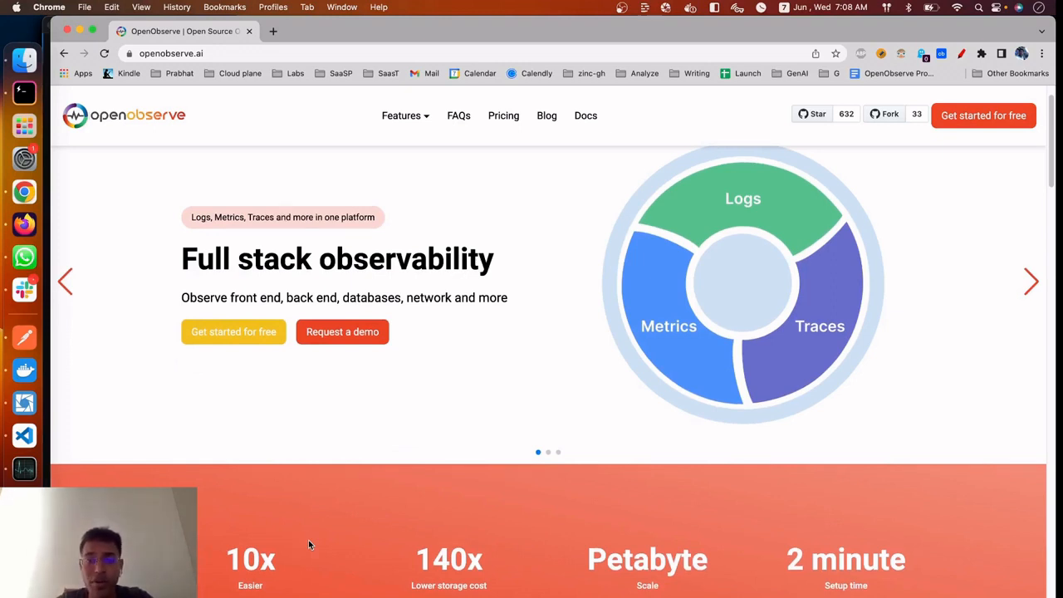
click(820, 116)
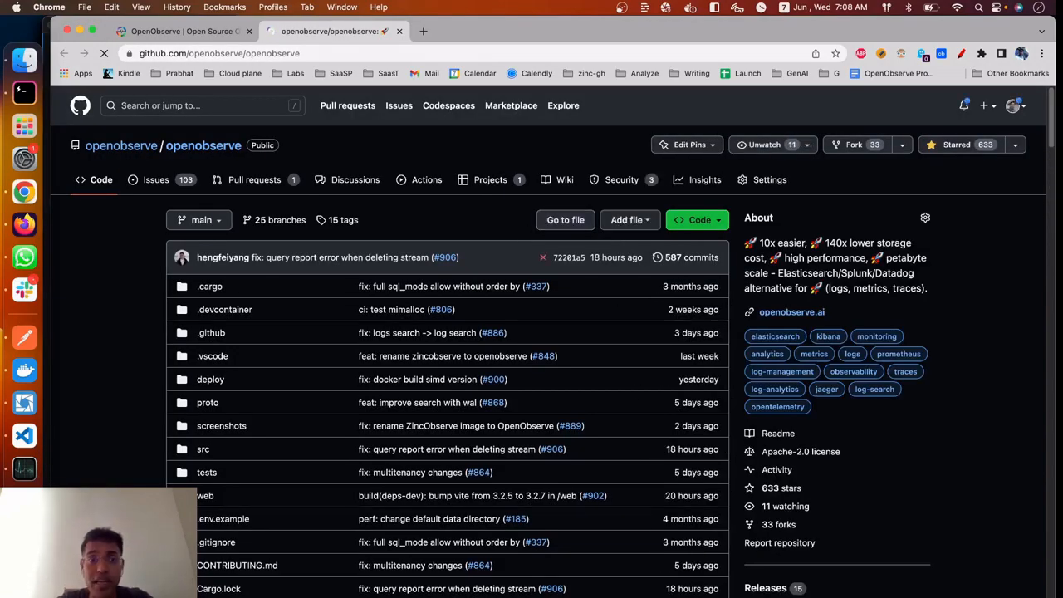
scroll(548, 449, down, 1)
scroll(448, 175, down, 5)
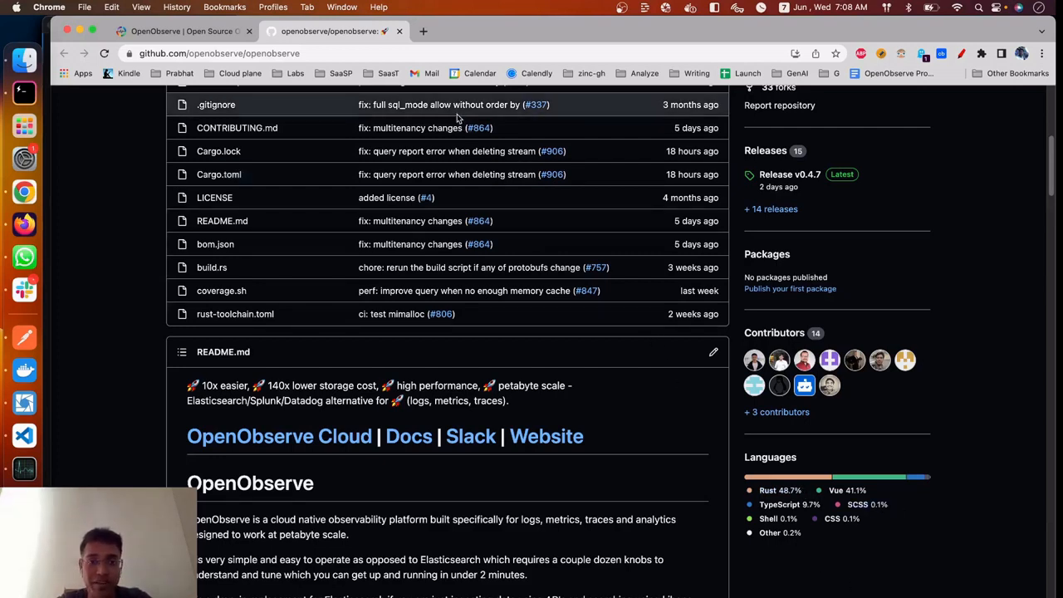
click(397, 31)
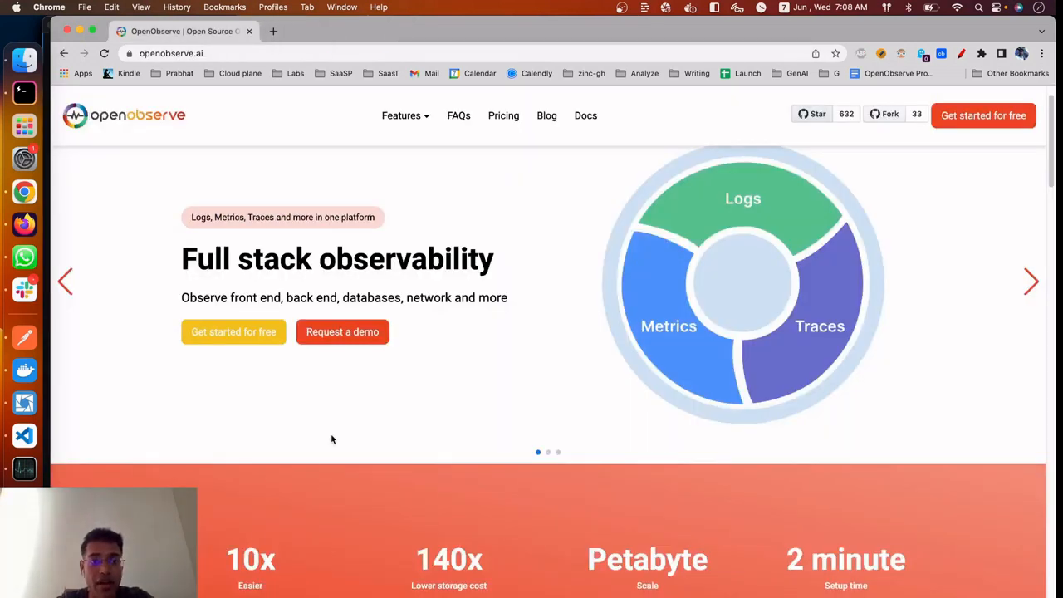
Highlight the "10x Easier" claim in the homepage's benefits banner and clear the highlight
scroll(331, 438, down, 1)
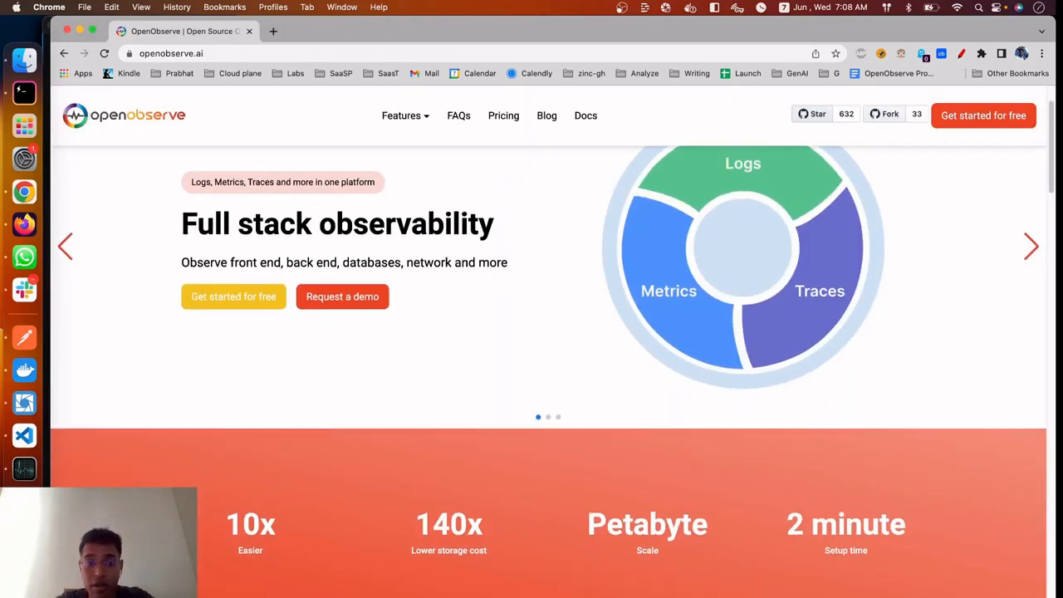
drag(218, 508, 300, 550)
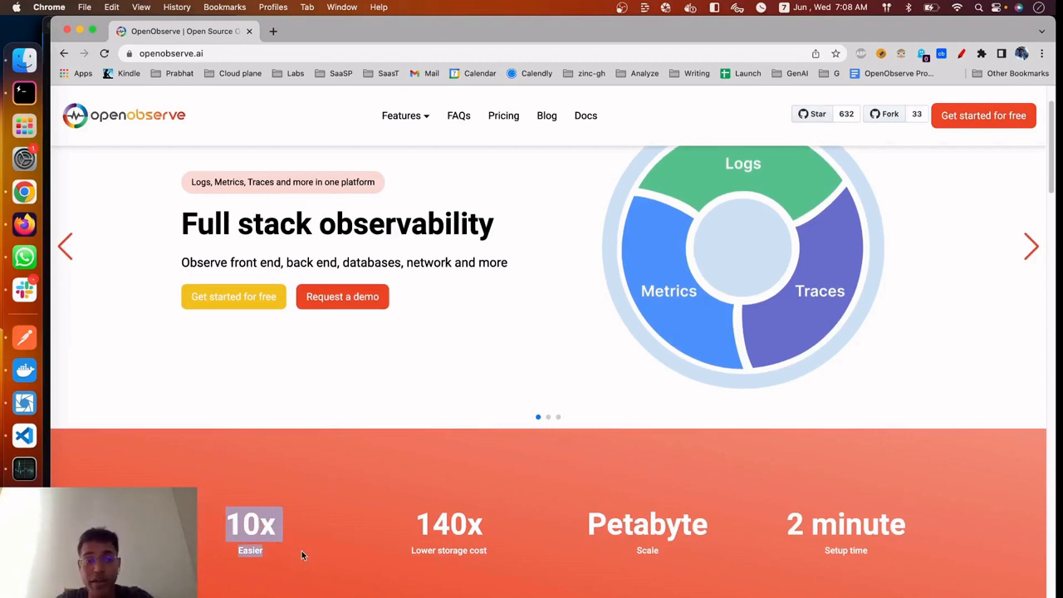
click(301, 554)
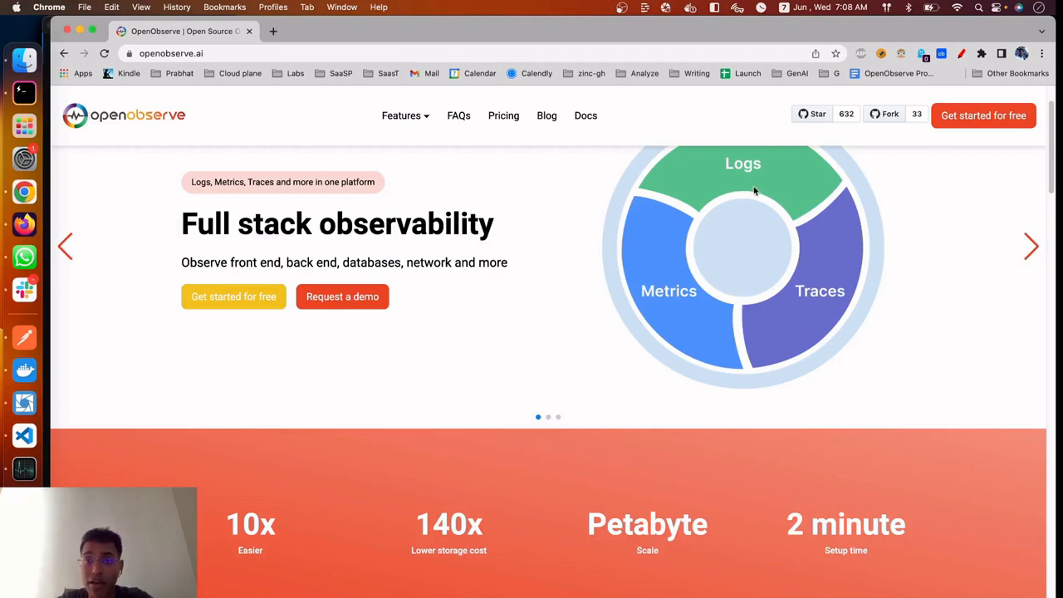
Reopen the OpenObserve GitHub repository, examine the README's storage comparison with Elasticsearch, and close the repository page
click(822, 117)
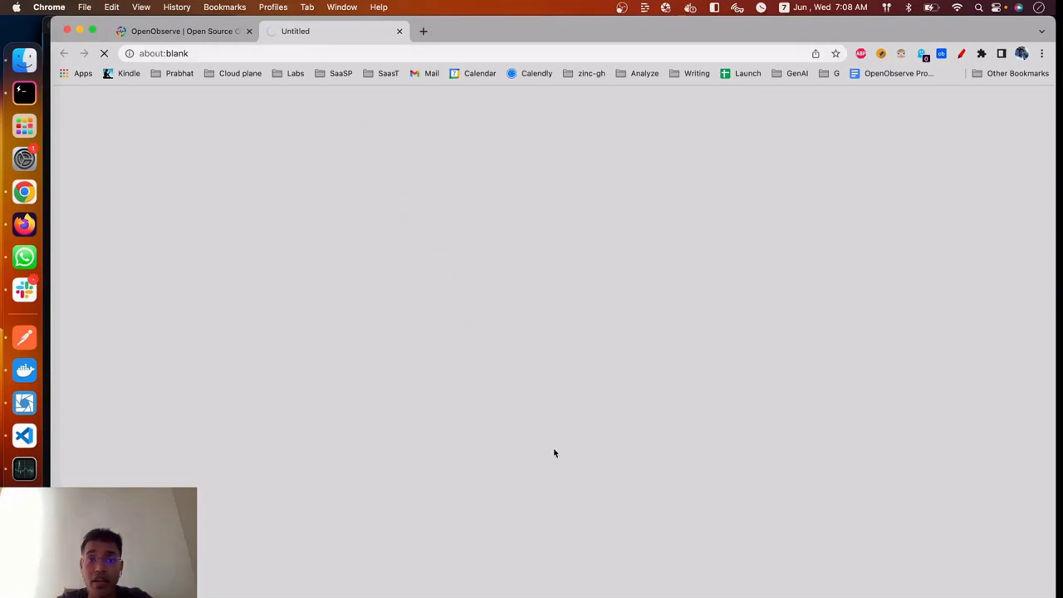
scroll(555, 453, down, 15)
scroll(555, 452, up, 5)
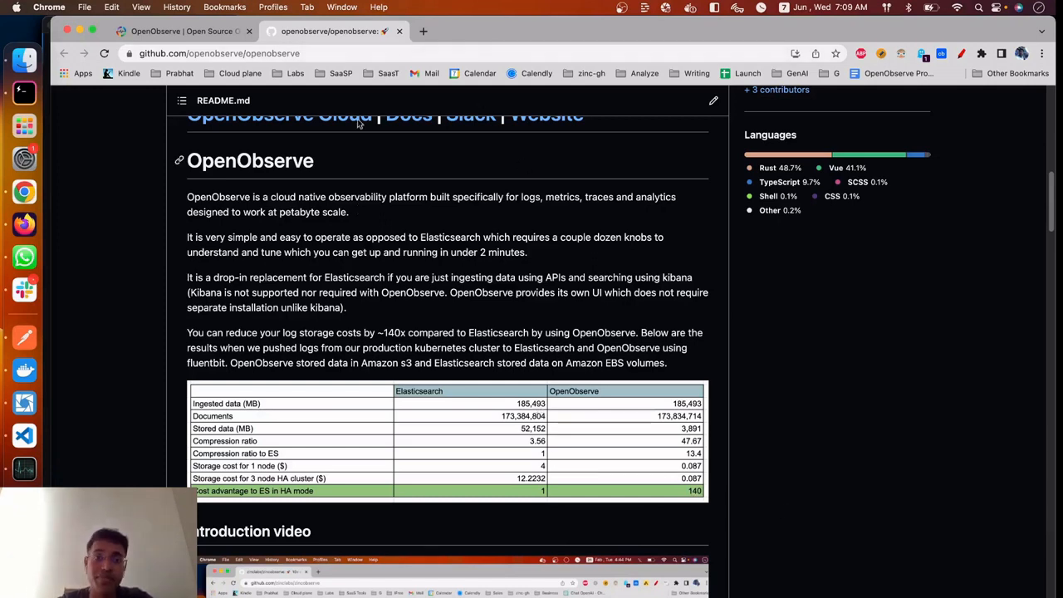
click(397, 31)
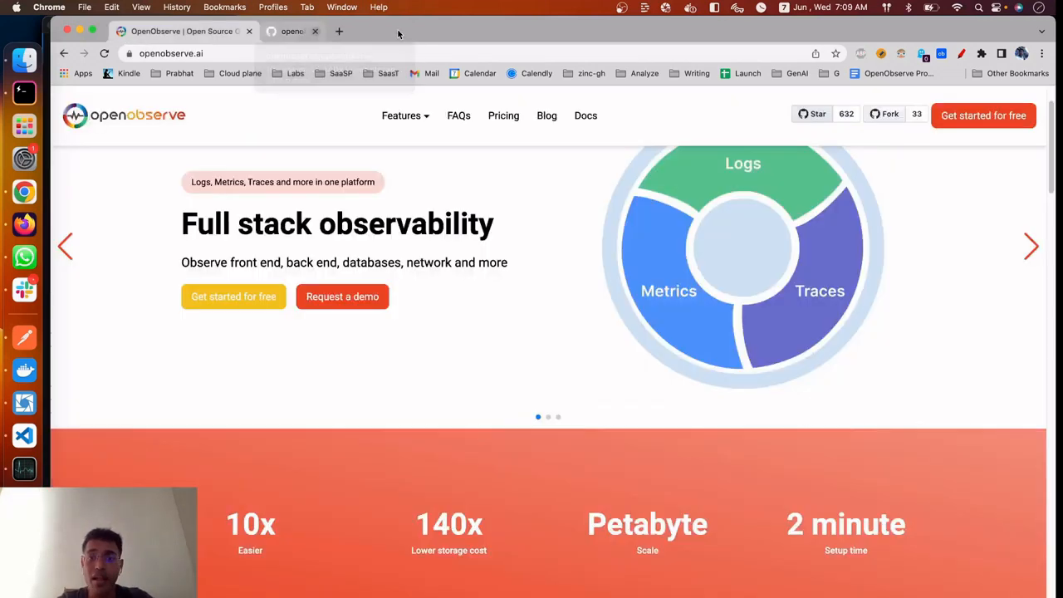
Examine the homepage's benefits banner, the OpenObserve overview and the Logs, Metrics, Traces description
scroll(501, 422, down, 3)
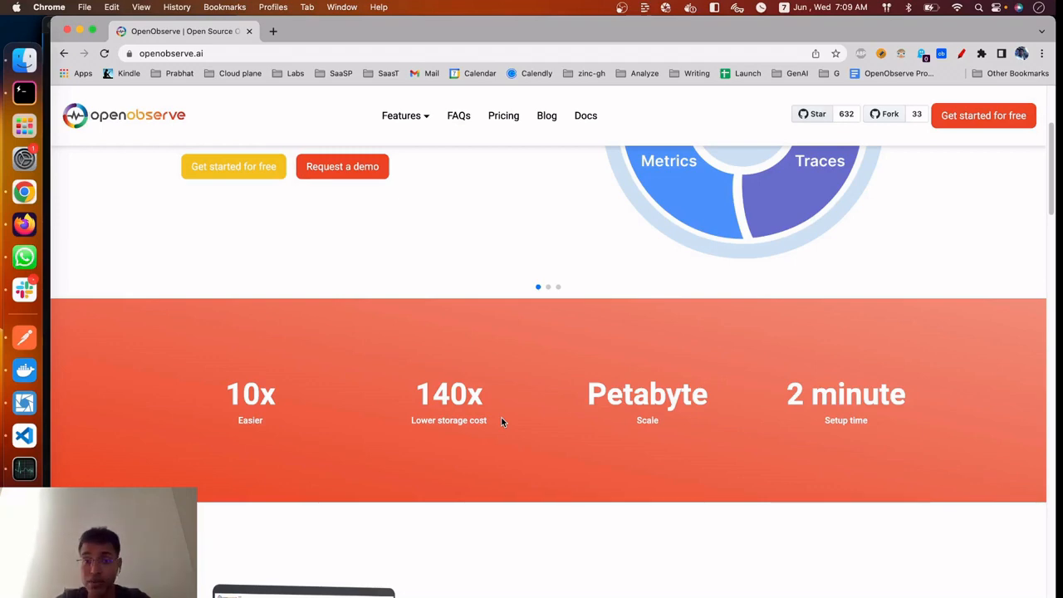
scroll(501, 421, down, 2)
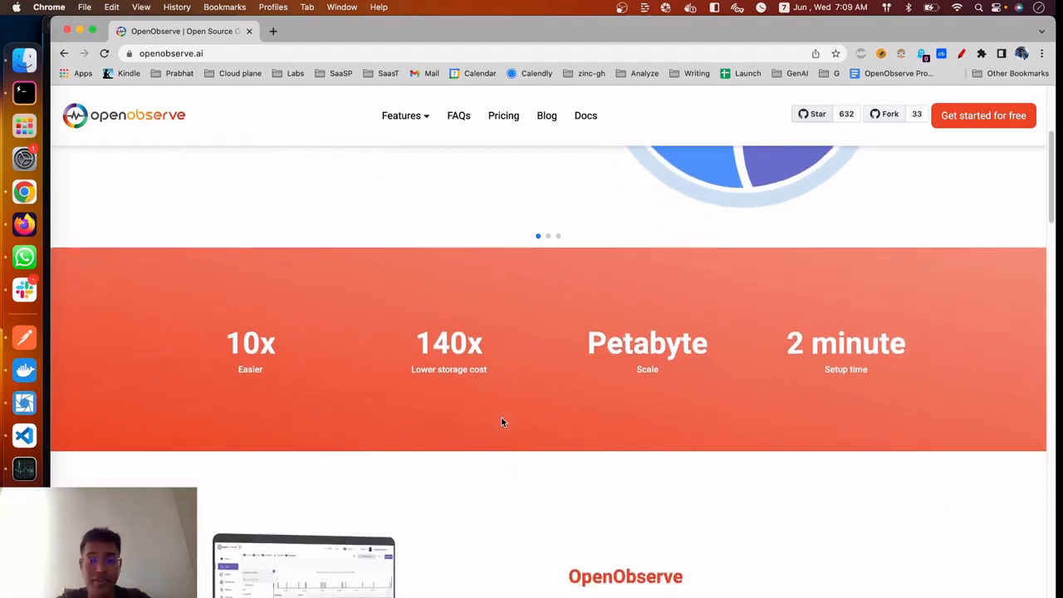
scroll(500, 422, down, 3)
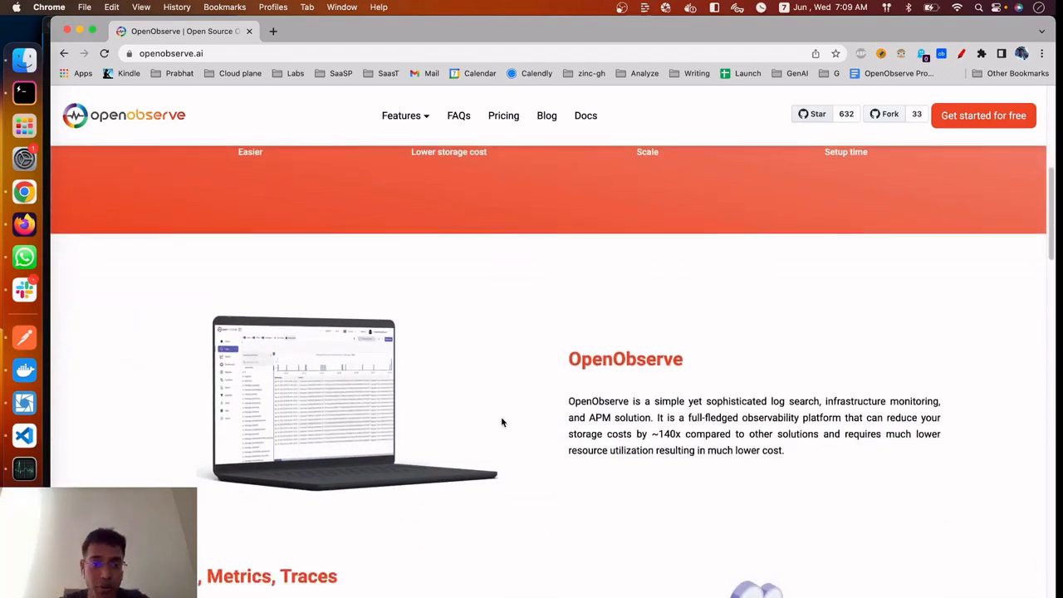
scroll(500, 422, down, 2)
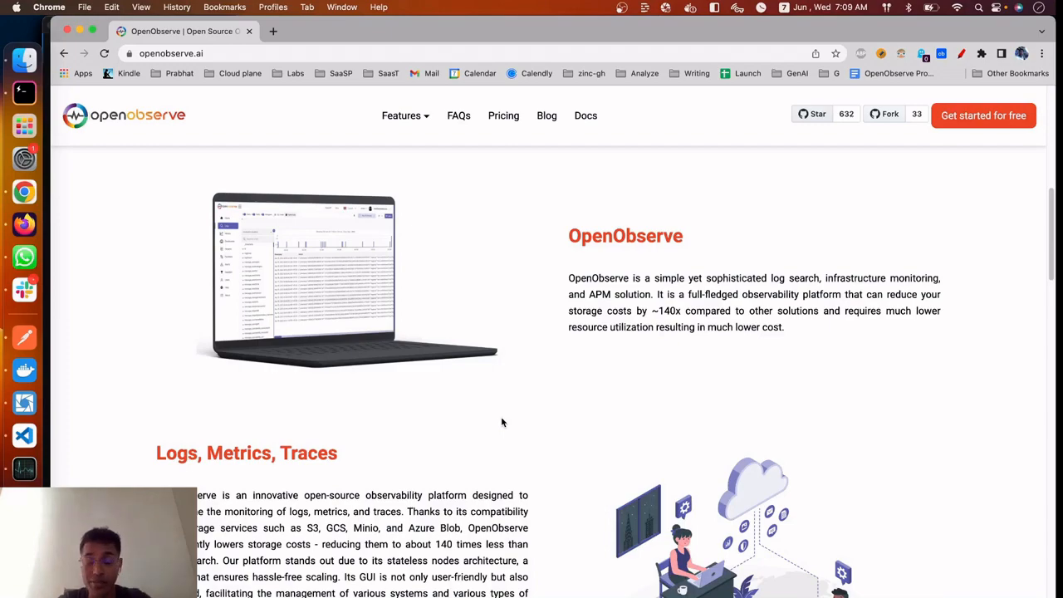
scroll(501, 422, down, 2)
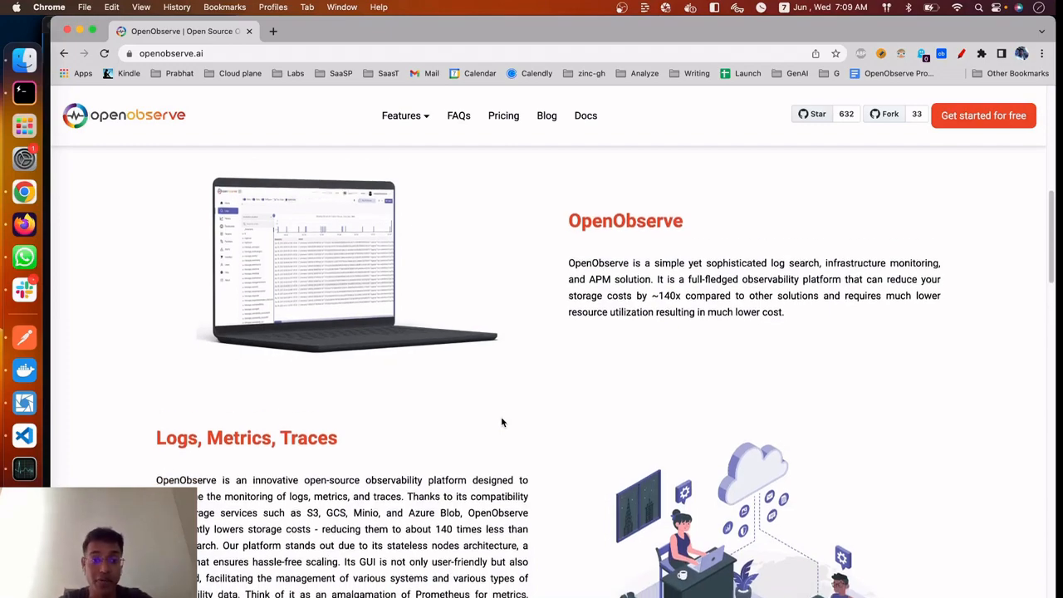
scroll(501, 422, down, 1)
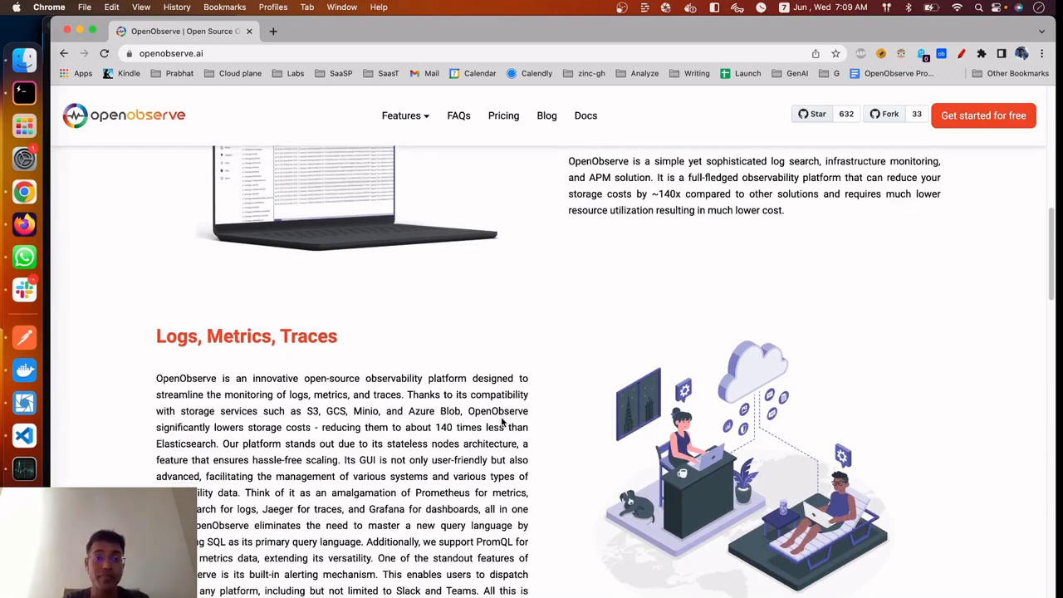
scroll(502, 422, down, 2)
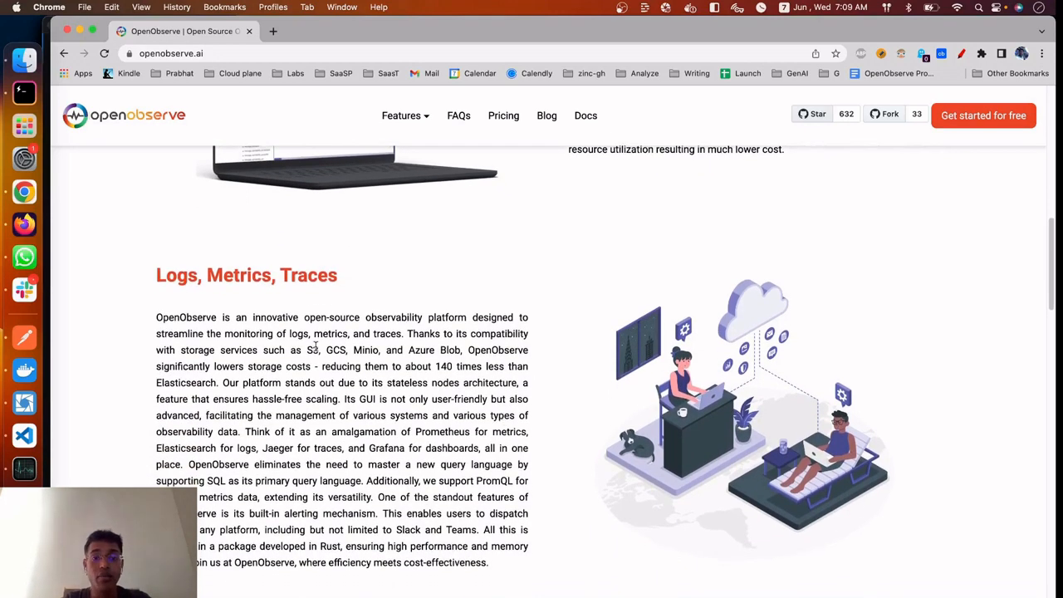
Highlight the supported storage services S3, GCS, Minio and Azure Blob in the Logs, Metrics, Traces paragraph
drag(306, 349, 384, 349)
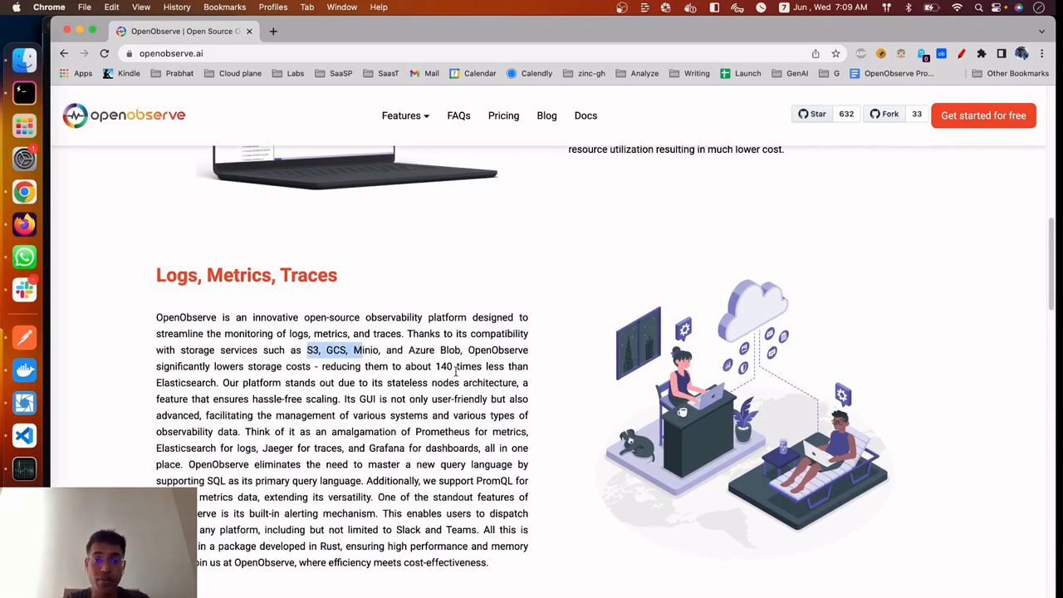
drag(459, 350, 384, 350)
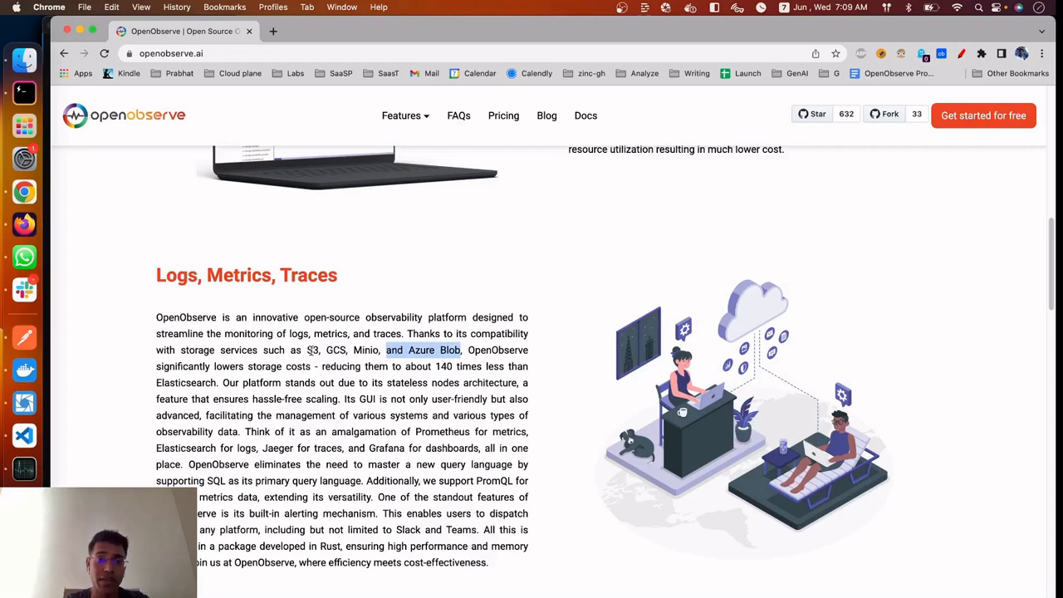
drag(306, 349, 329, 350)
scroll(329, 350, down, 3)
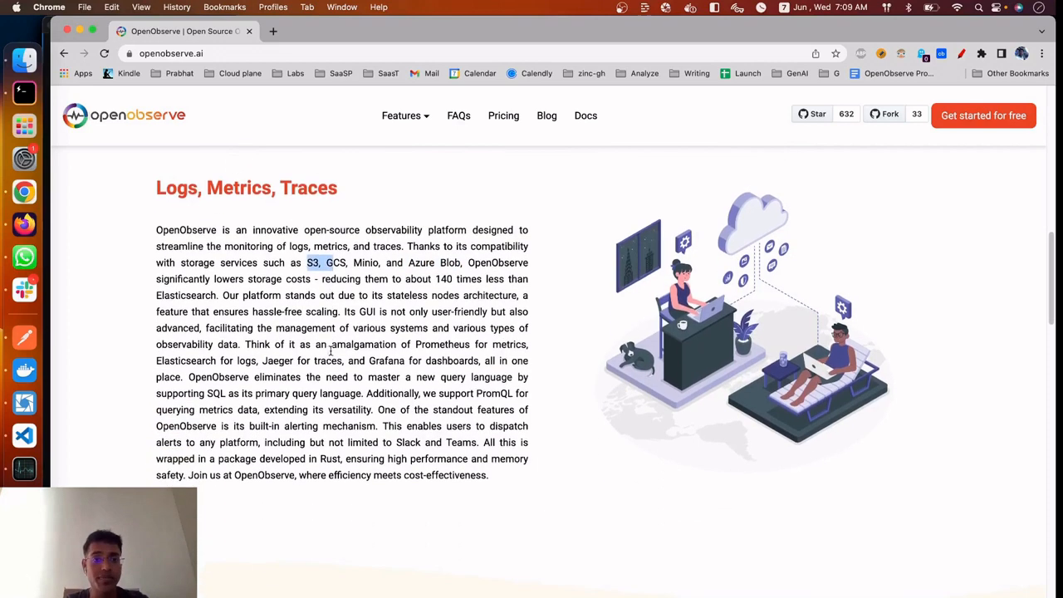
Examine the Logs, Metrics and Traces with Opentelemetry cards in the "Logs, Metrics and Traces" section
scroll(330, 350, down, 2)
scroll(330, 352, down, 1)
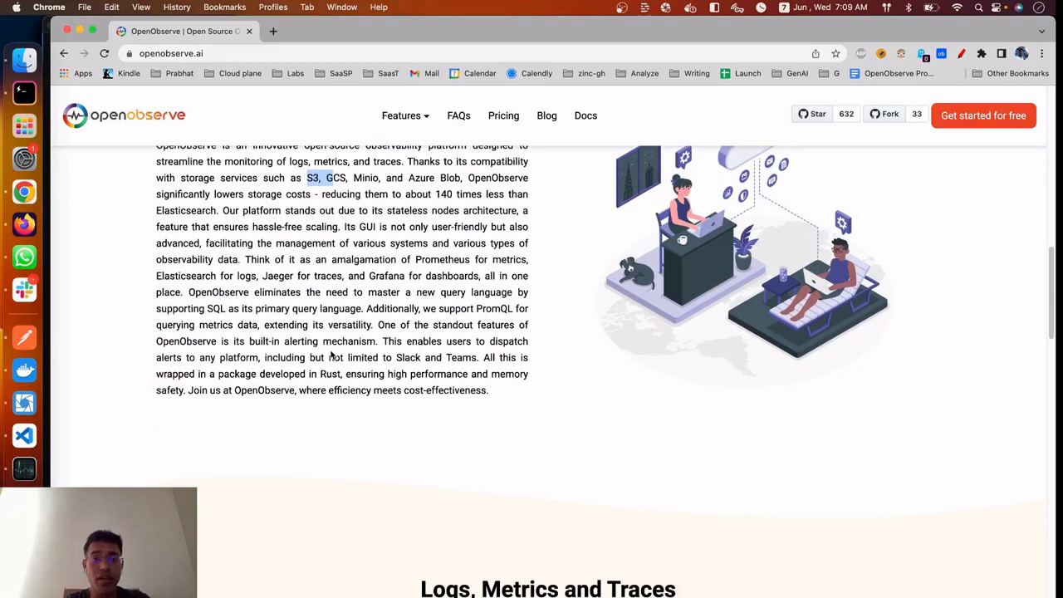
scroll(331, 354, down, 3)
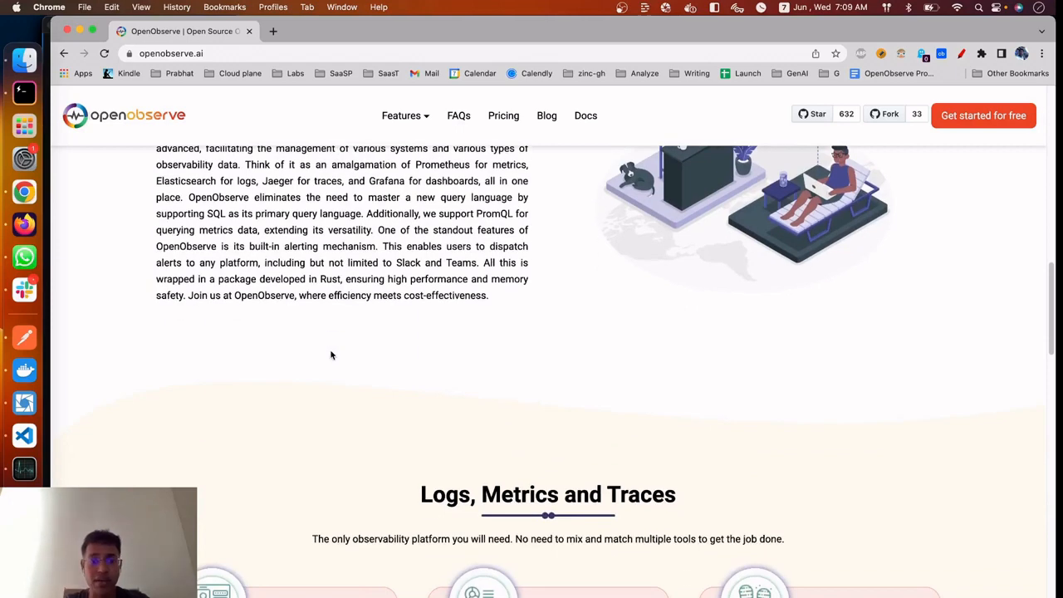
scroll(330, 355, down, 9)
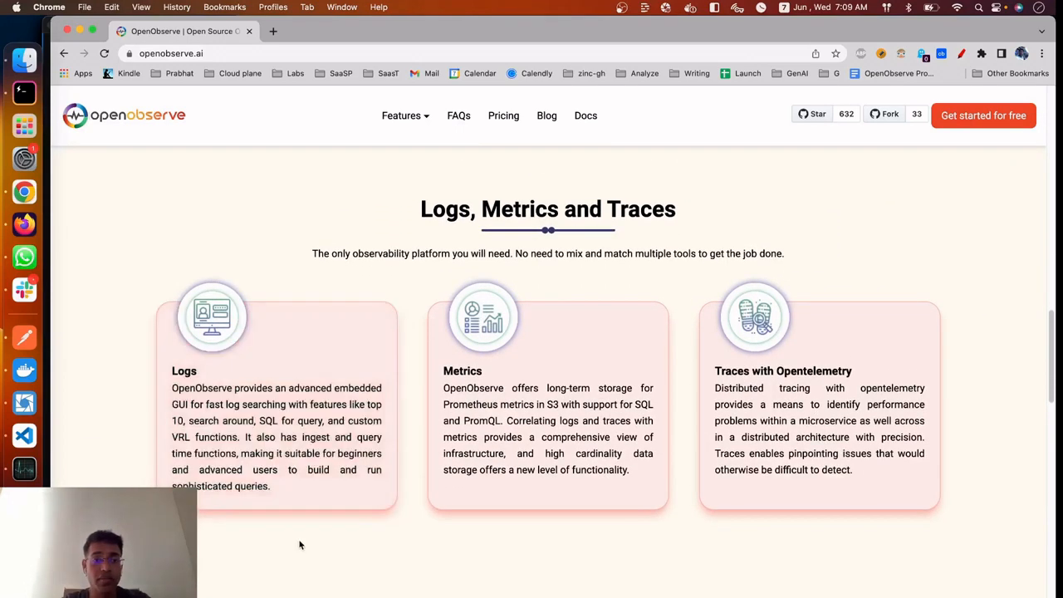
scroll(300, 540, down, 1)
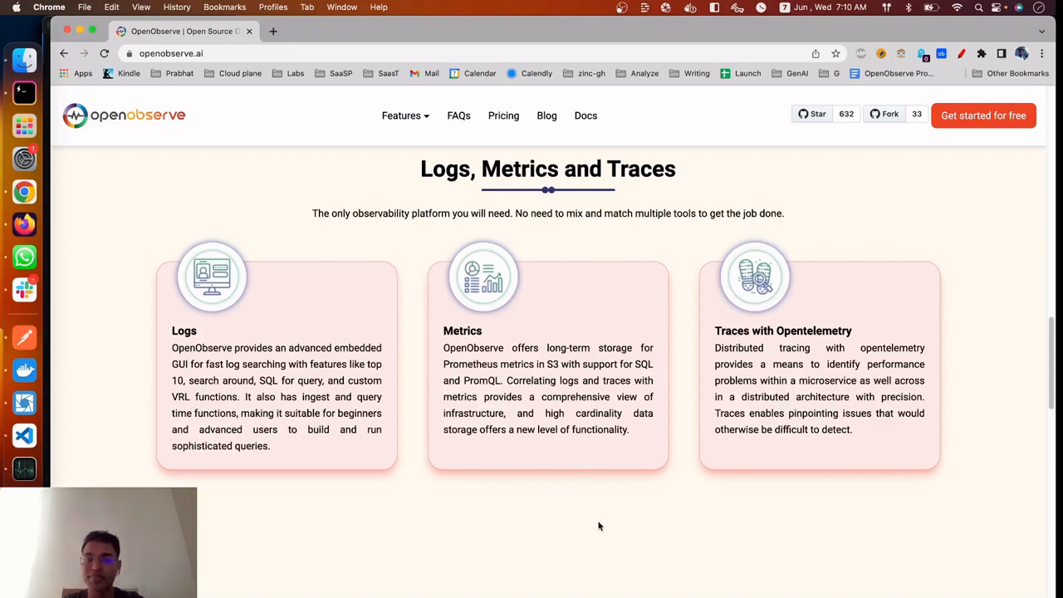
scroll(792, 589, down, 1)
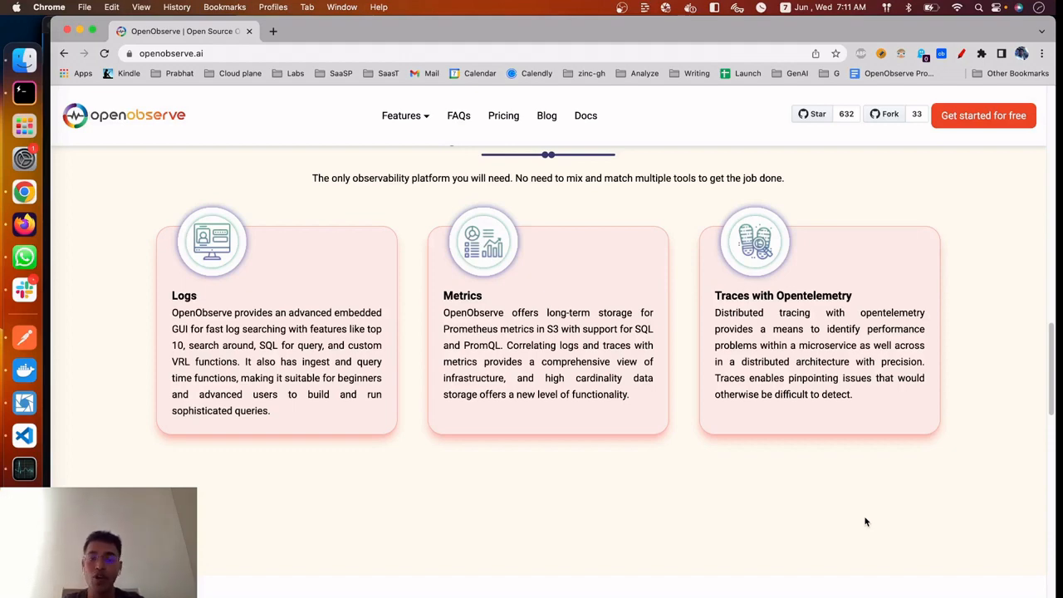
Review the OpenObserve Features cards, from SQL based query language and Alerts through Security to Localization
scroll(864, 522, down, 5)
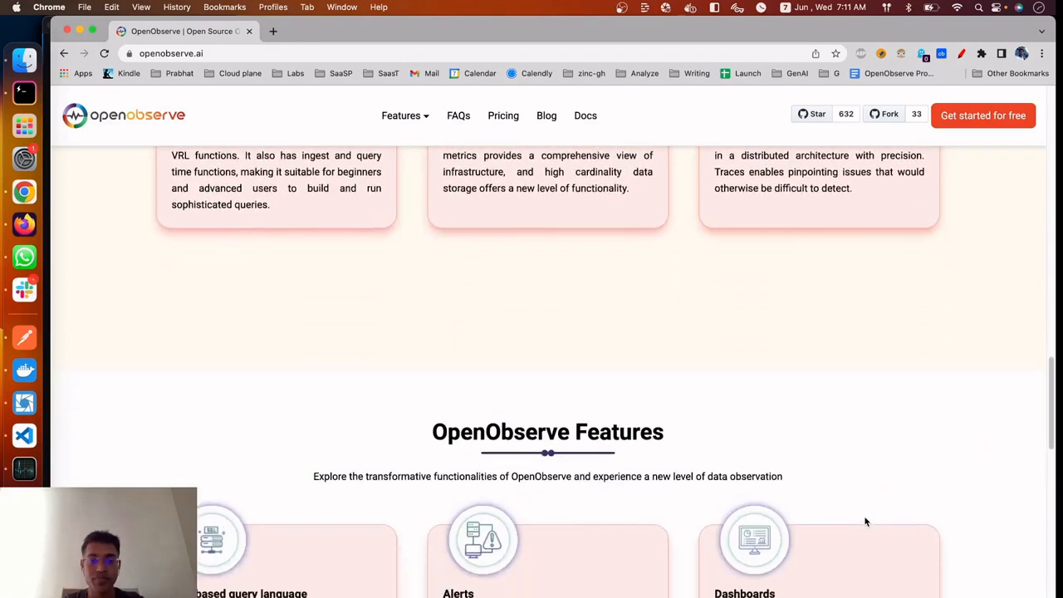
scroll(864, 519, down, 7)
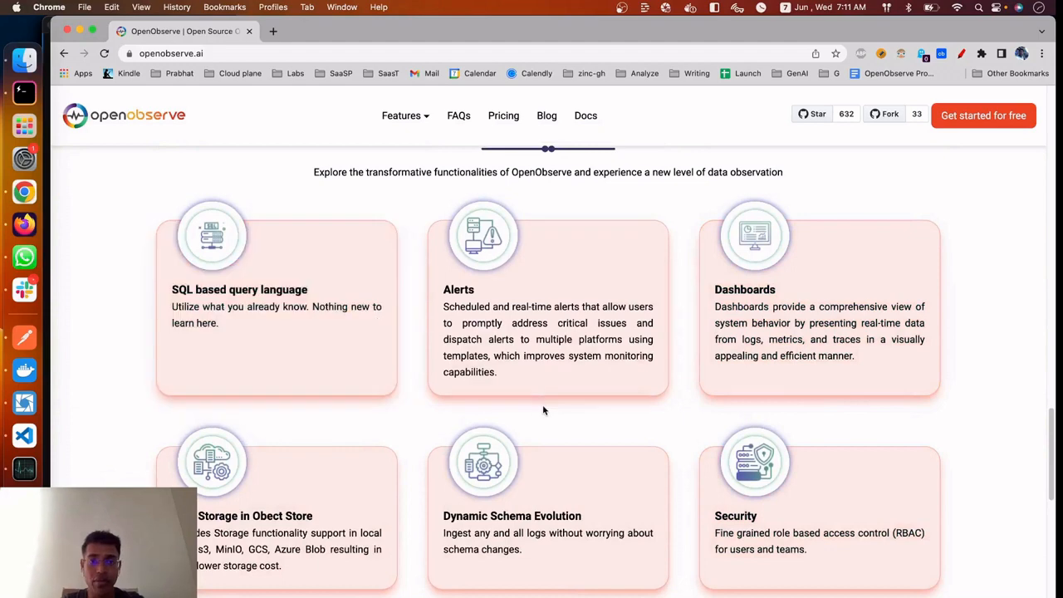
scroll(542, 404, up, 1)
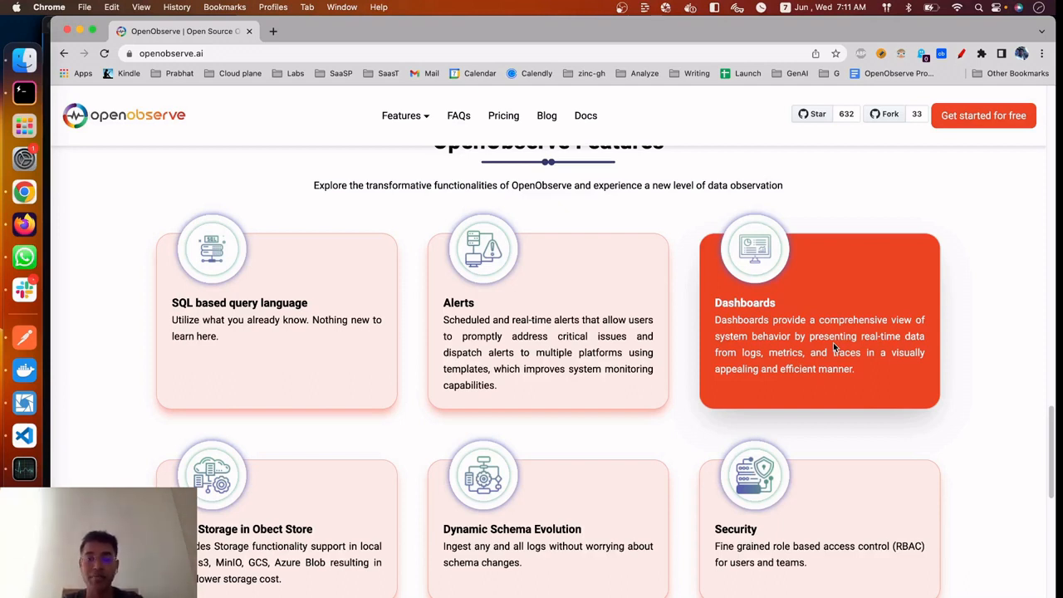
scroll(832, 342, down, 3)
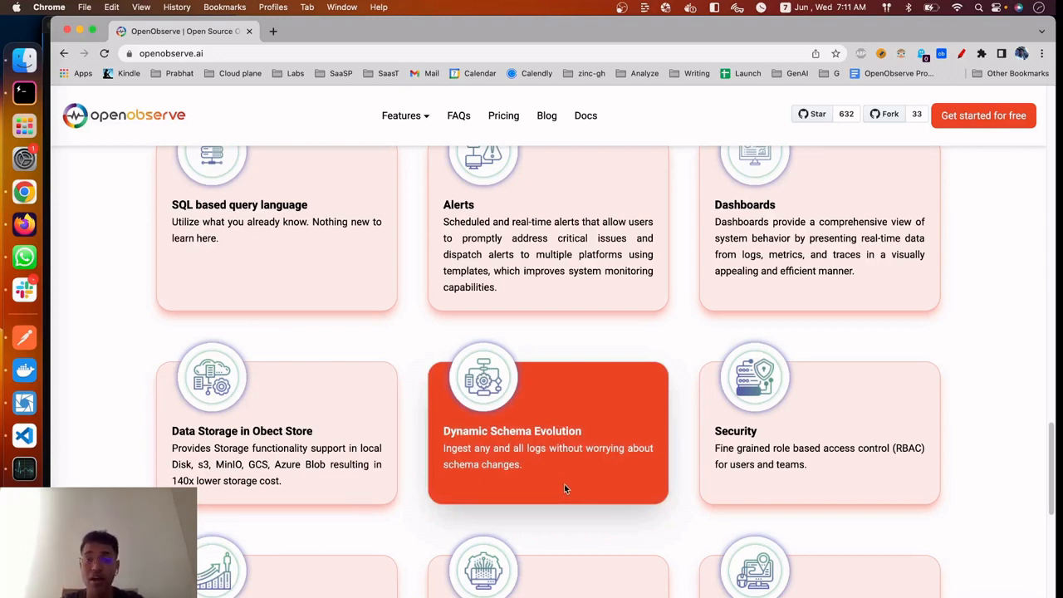
scroll(564, 488, down, 1)
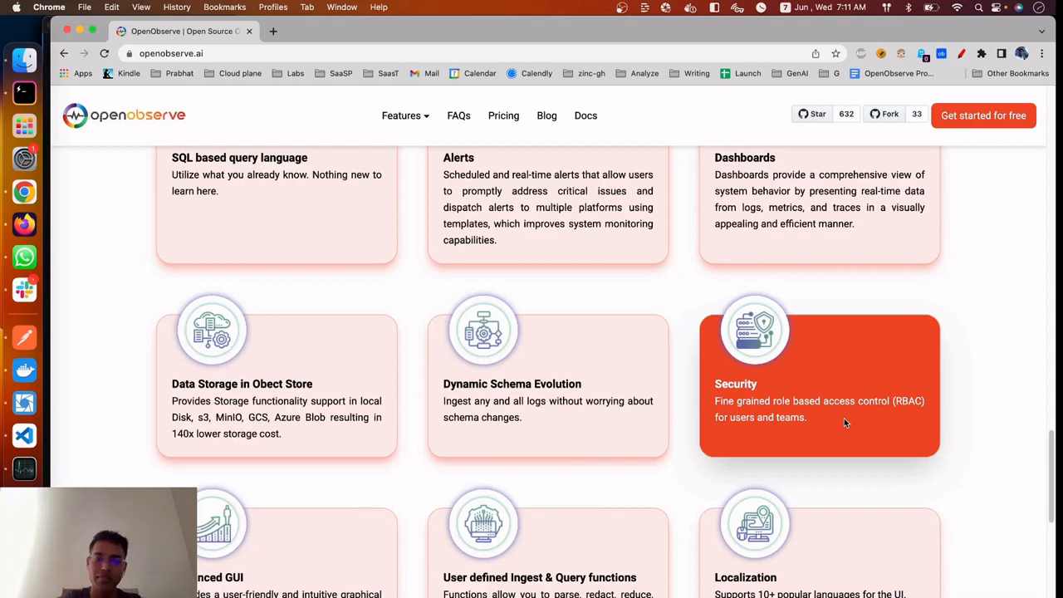
scroll(843, 422, down, 3)
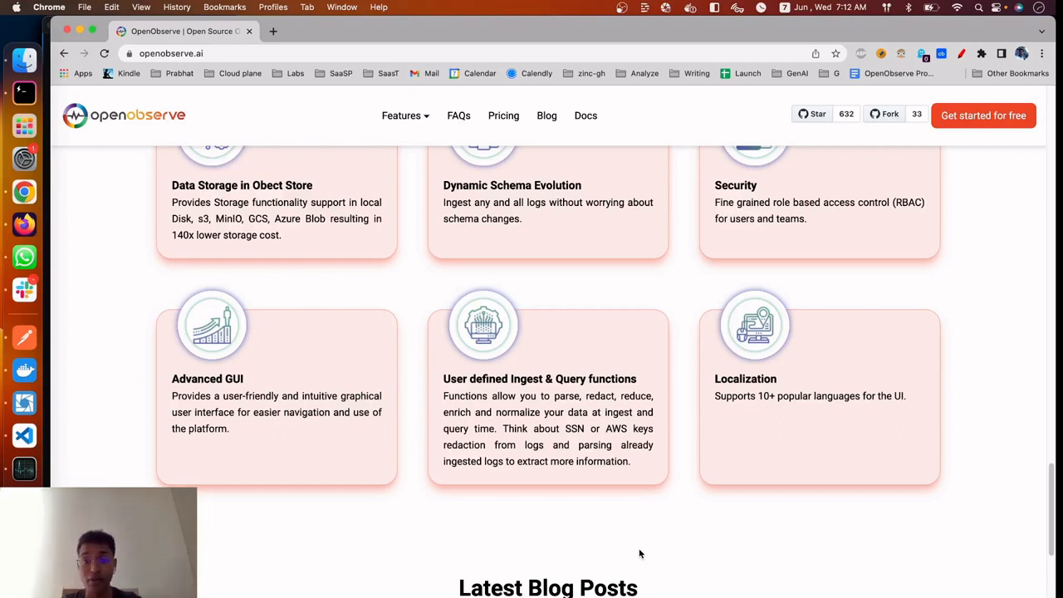
scroll(640, 554, down, 1)
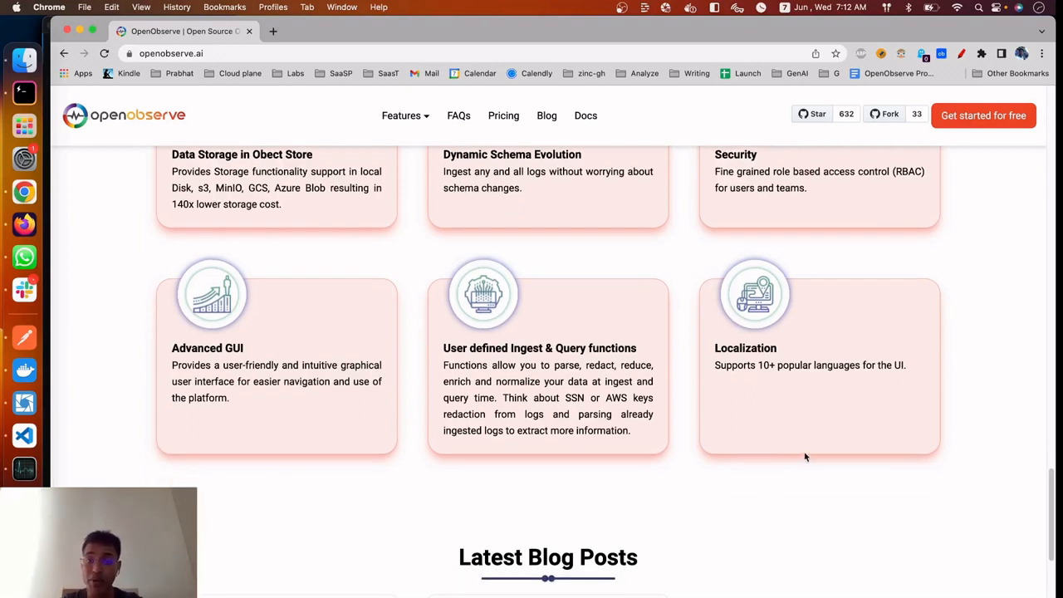
scroll(856, 398, down, 1)
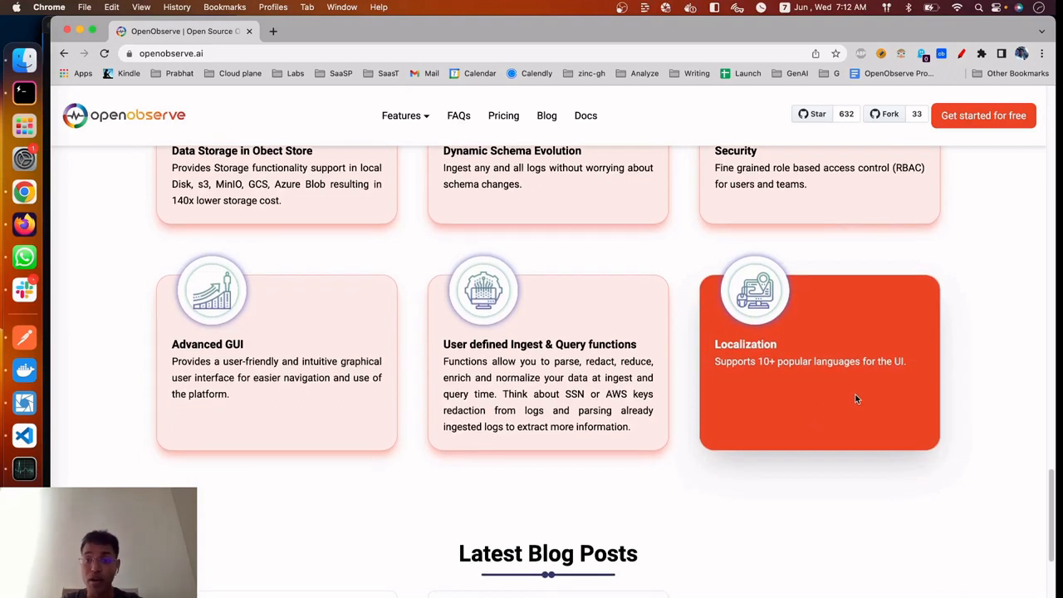
scroll(856, 399, down, 1)
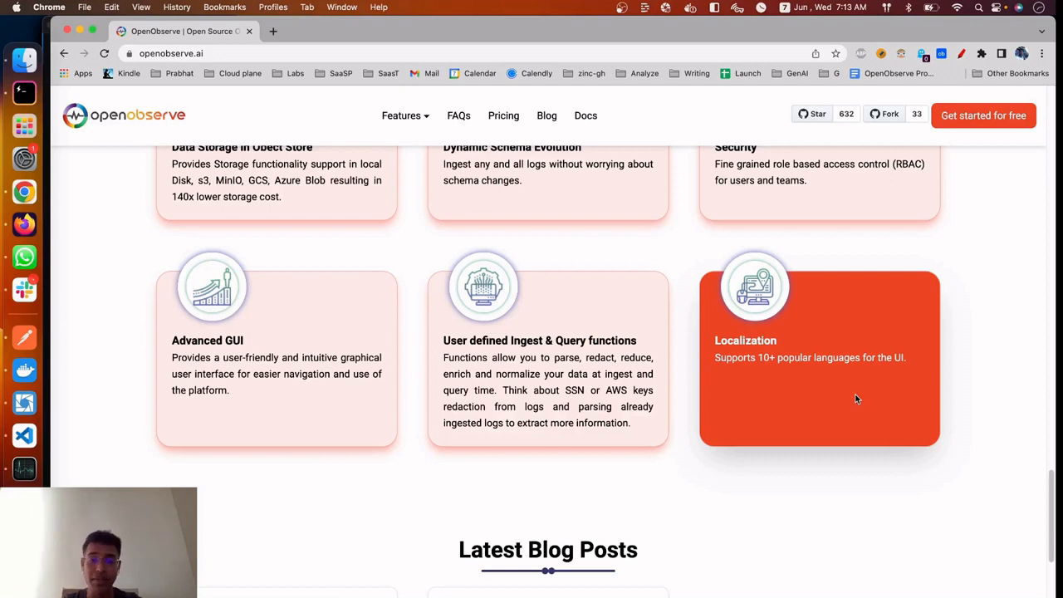
Examine the homepage's Latest Blog Posts section and return to the beginning of the page
scroll(856, 399, down, 1)
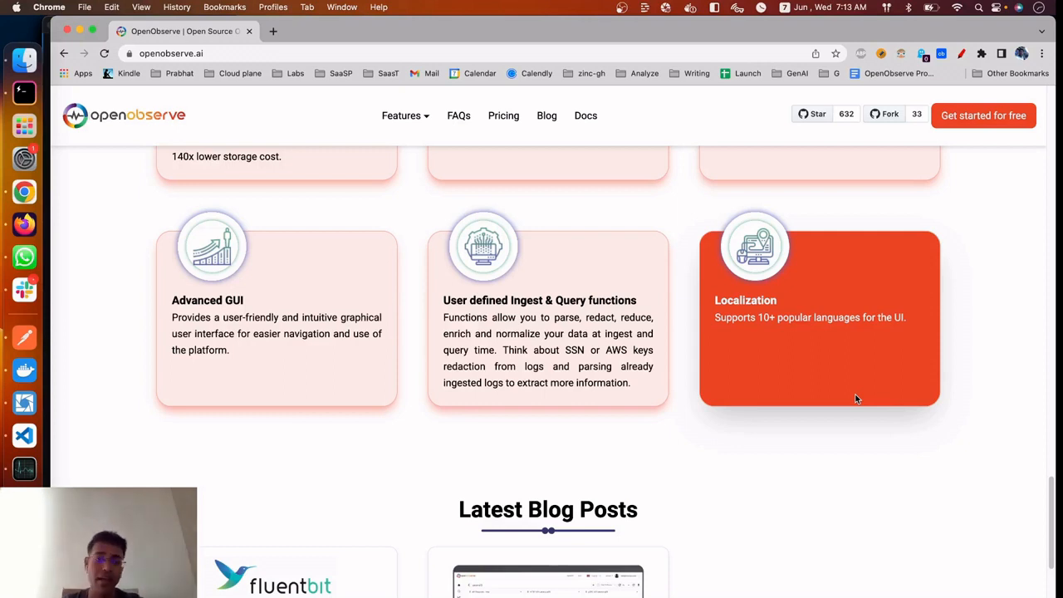
scroll(856, 399, down, 5)
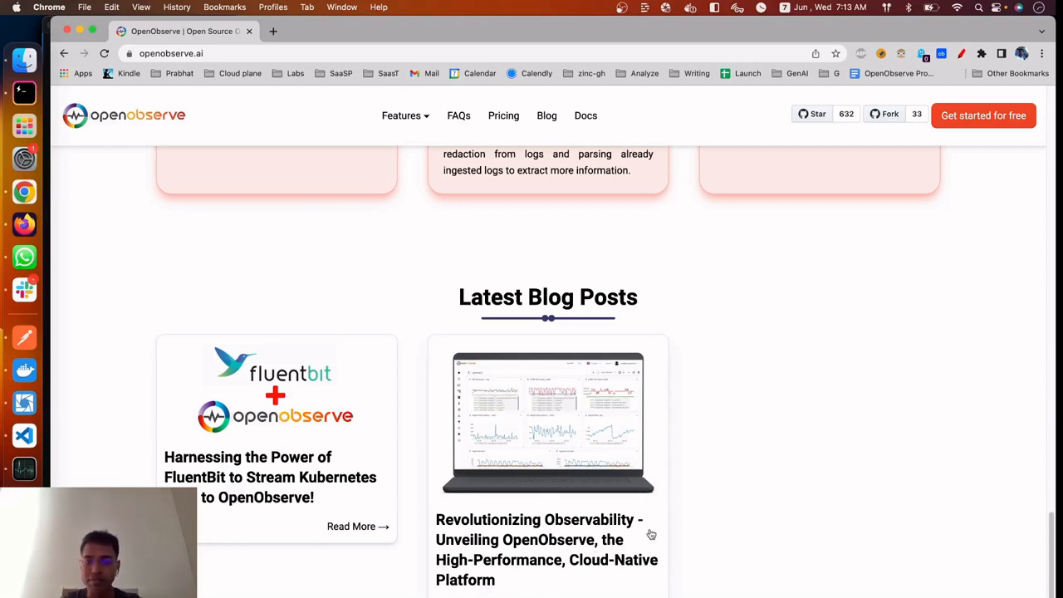
scroll(651, 534, up, 2)
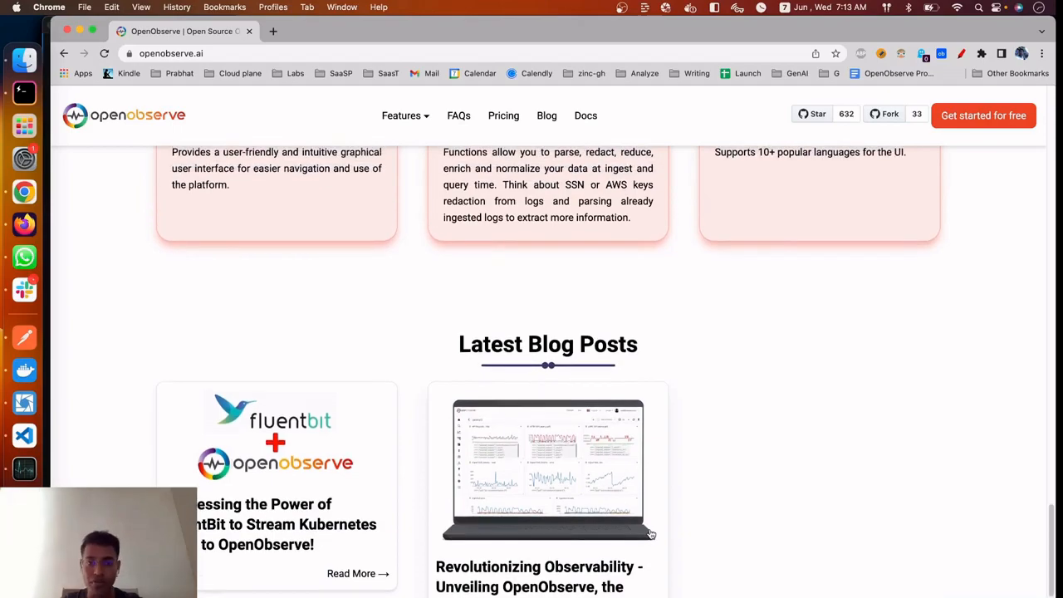
scroll(651, 534, up, 15)
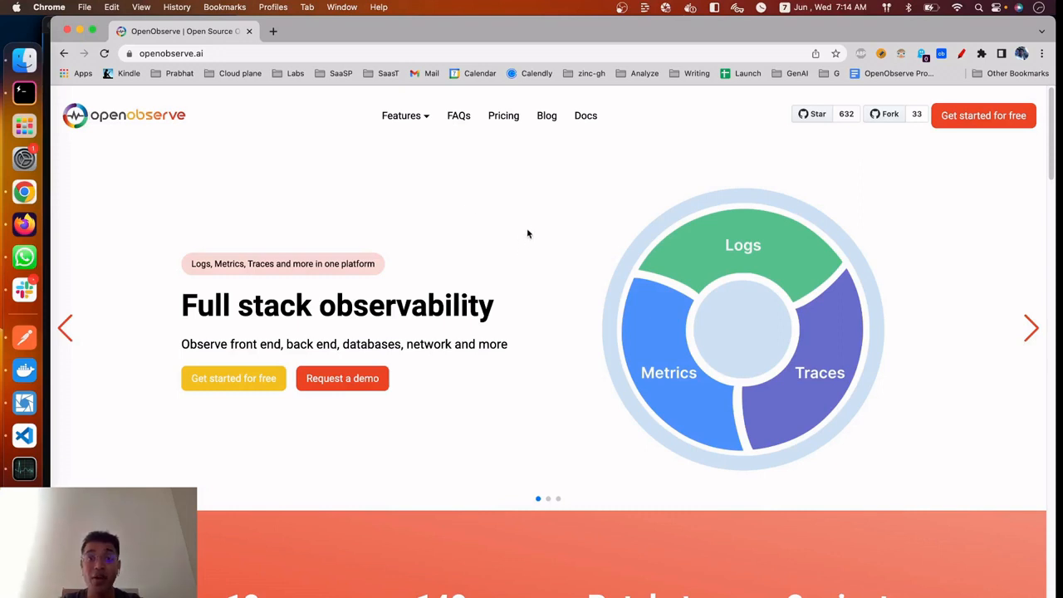
Open the cloud console through the homepage's free get-started offer and show the list of available organizations
click(984, 121)
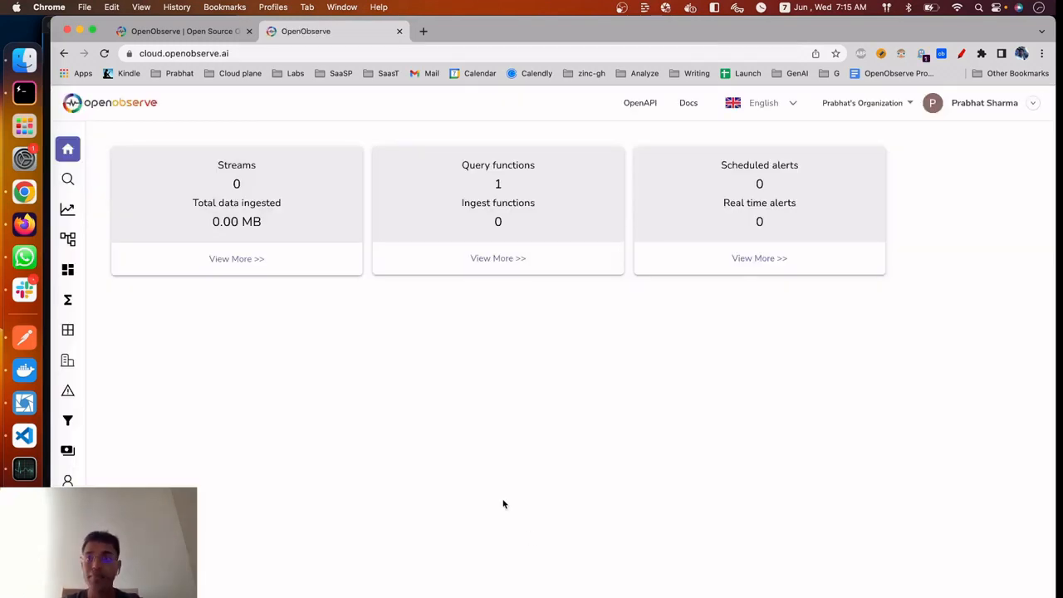
click(903, 110)
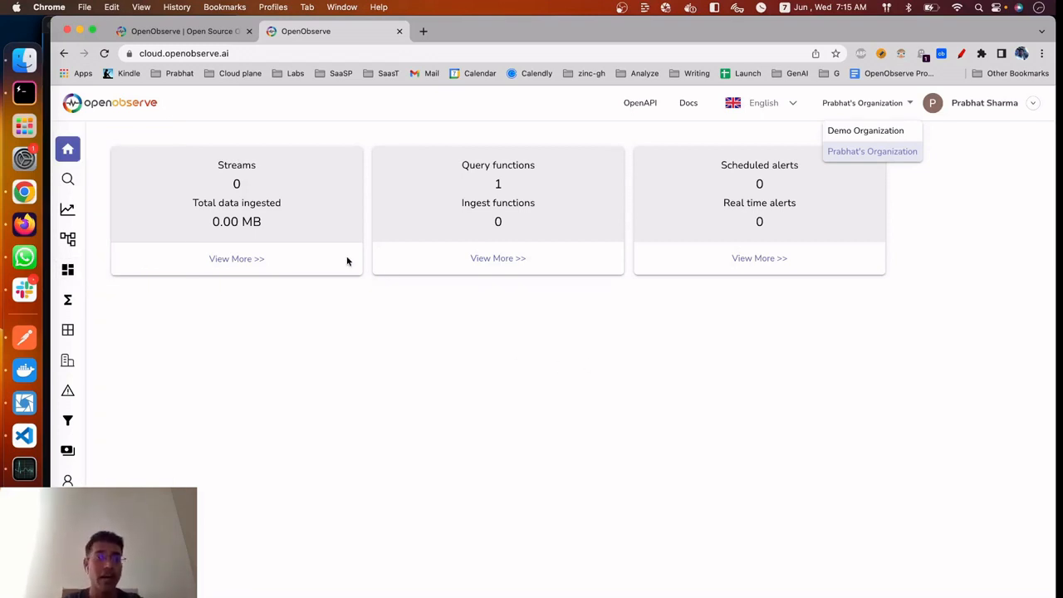
Open the documentation from the OpenObserve website and review the features and roadmap table on its Introduction page
click(220, 39)
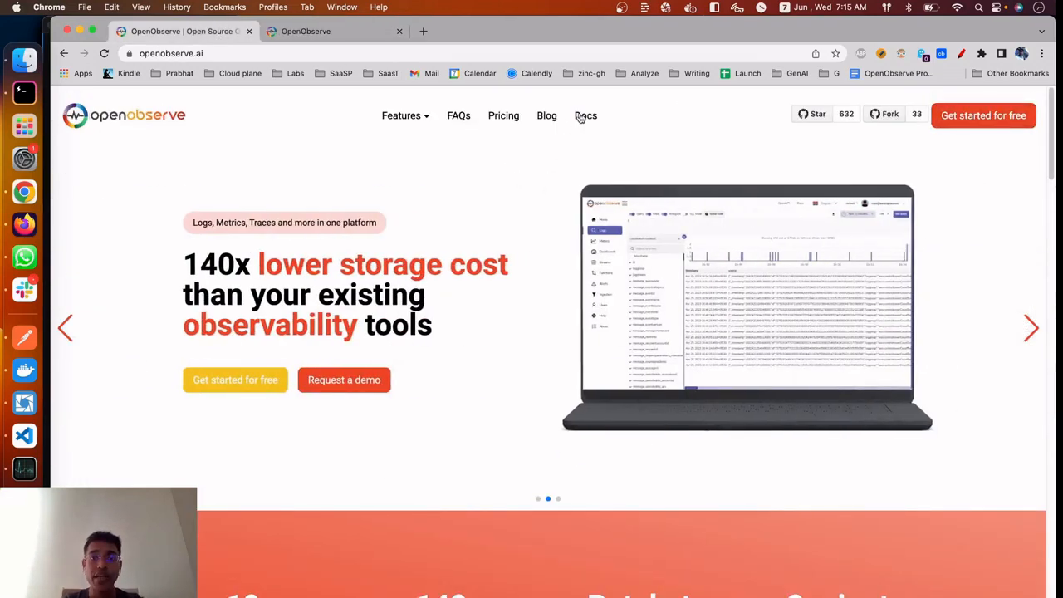
click(584, 113)
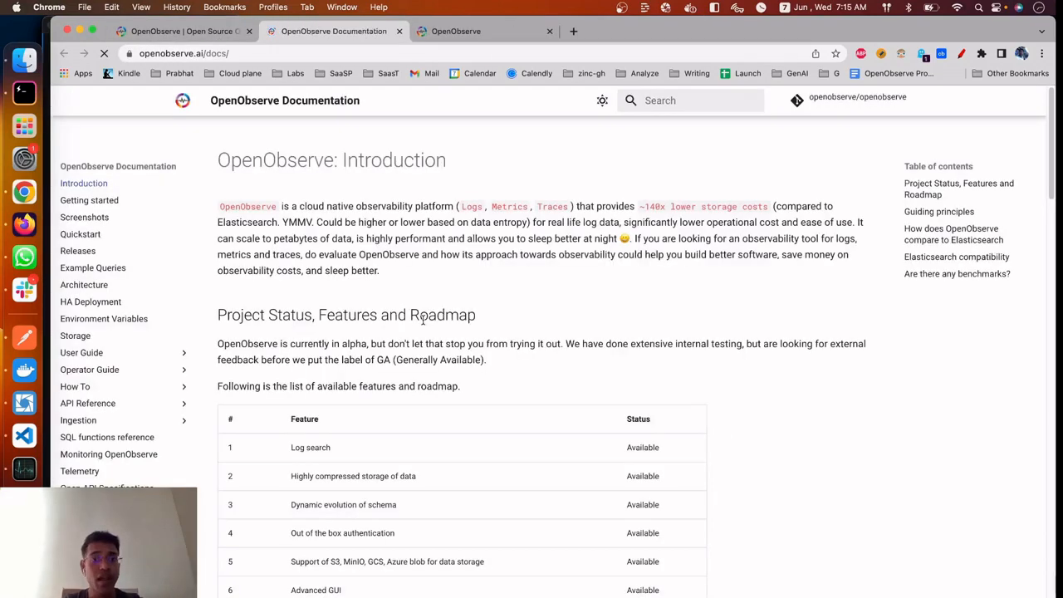
scroll(422, 324, down, 2)
scroll(423, 323, down, 15)
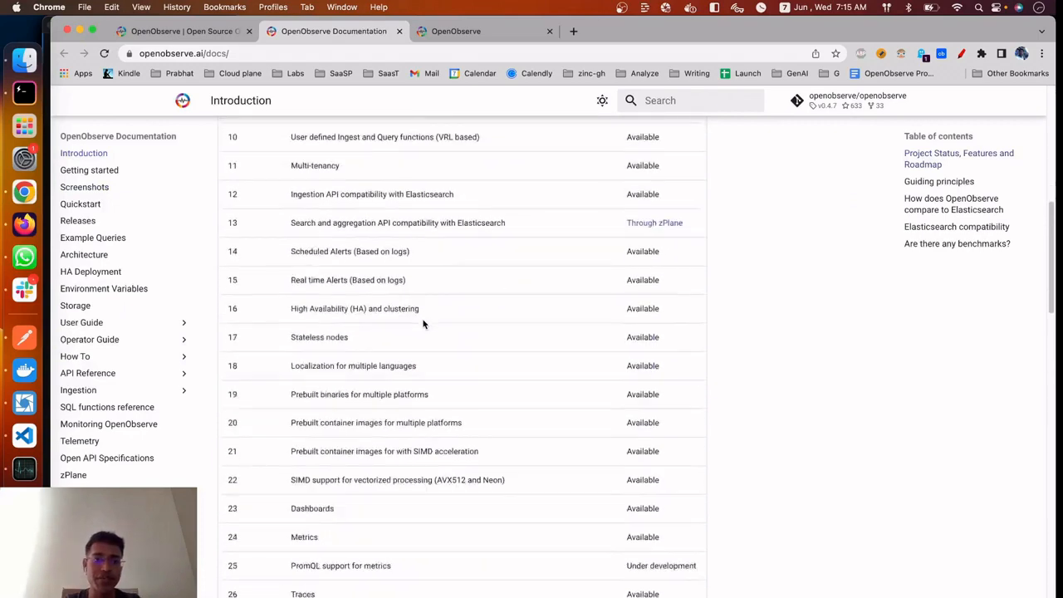
scroll(422, 320, down, 3)
scroll(422, 322, up, 6)
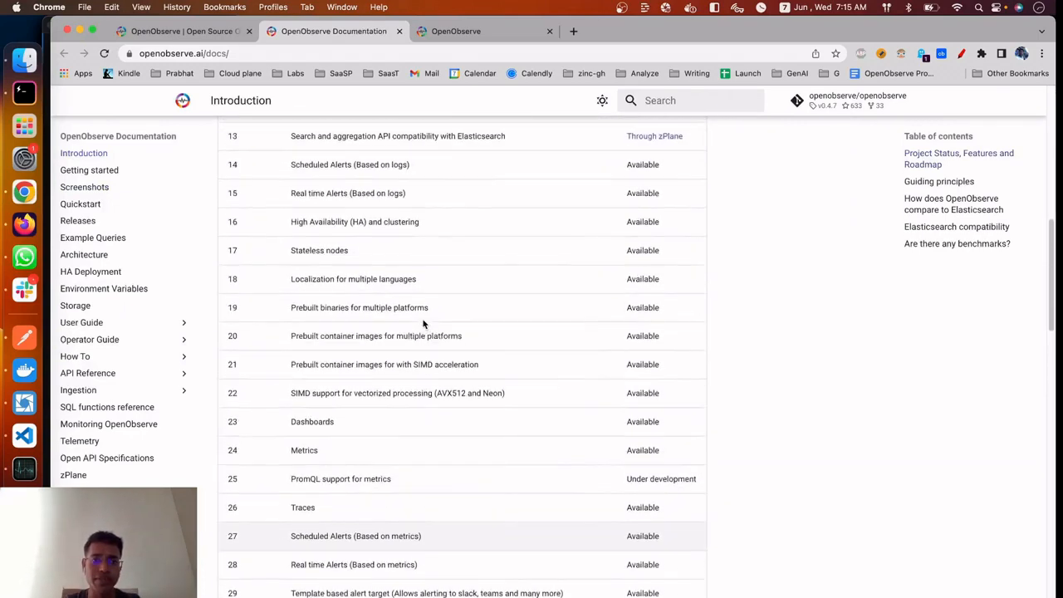
scroll(422, 323, up, 8)
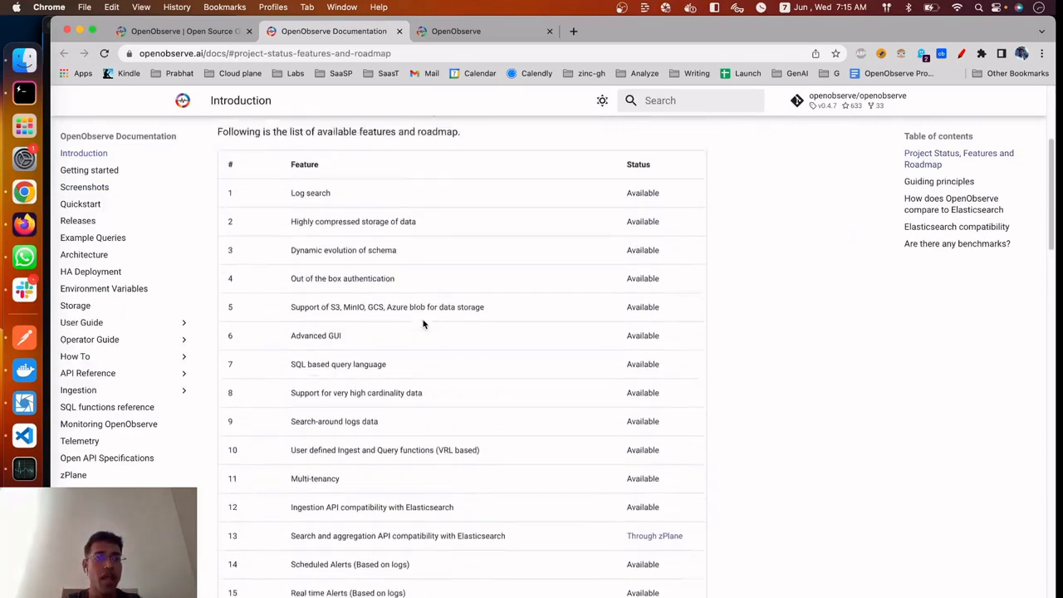
scroll(422, 324, up, 2)
scroll(422, 324, down, 10)
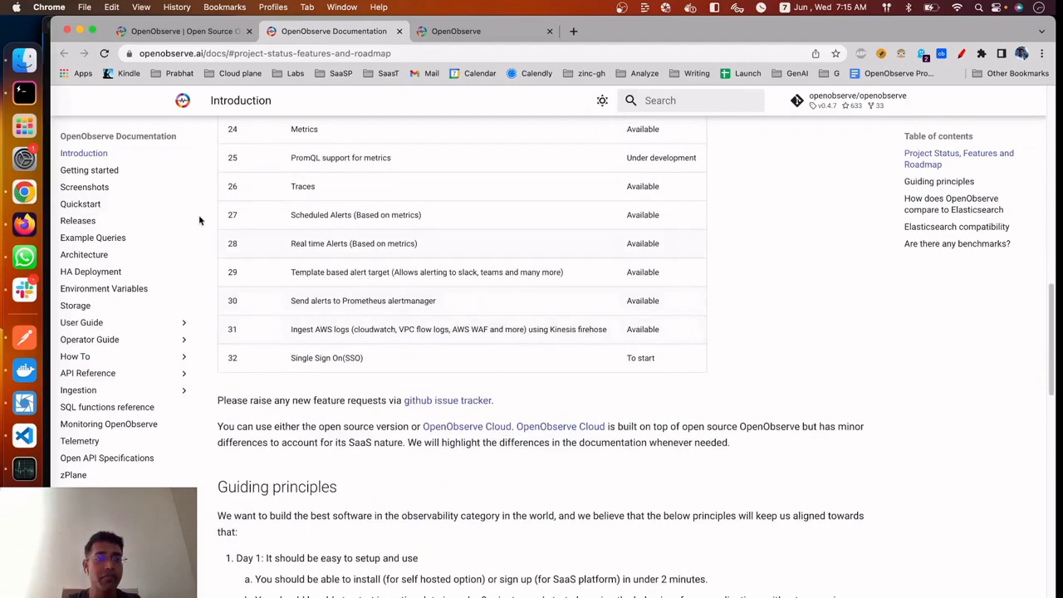
Open the documentation's Quickstart page and read the OpenObserve Cloud benefits and sign-in instructions
click(80, 204)
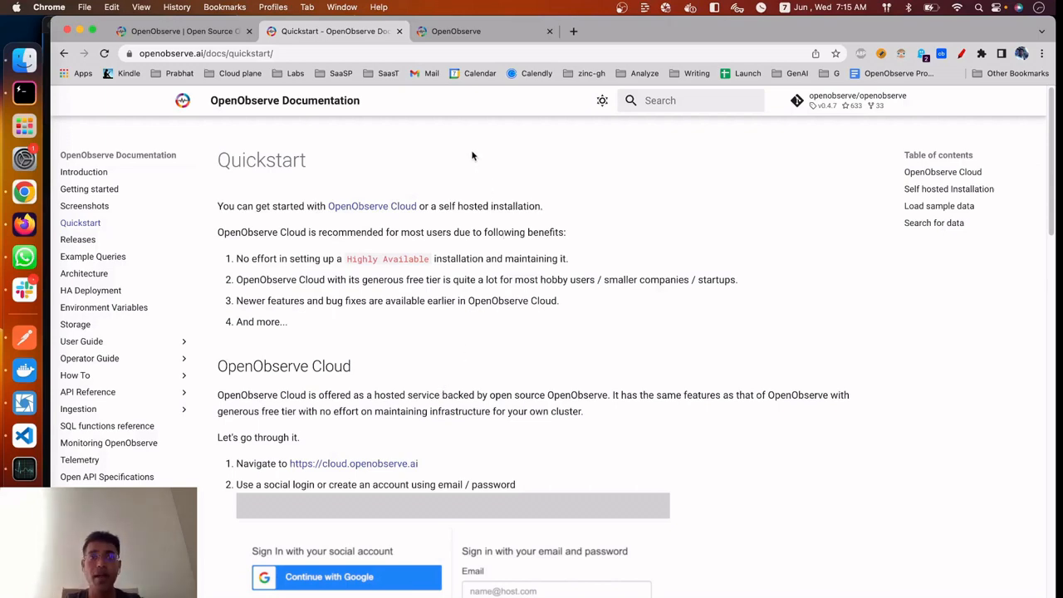
scroll(511, 296, down, 1)
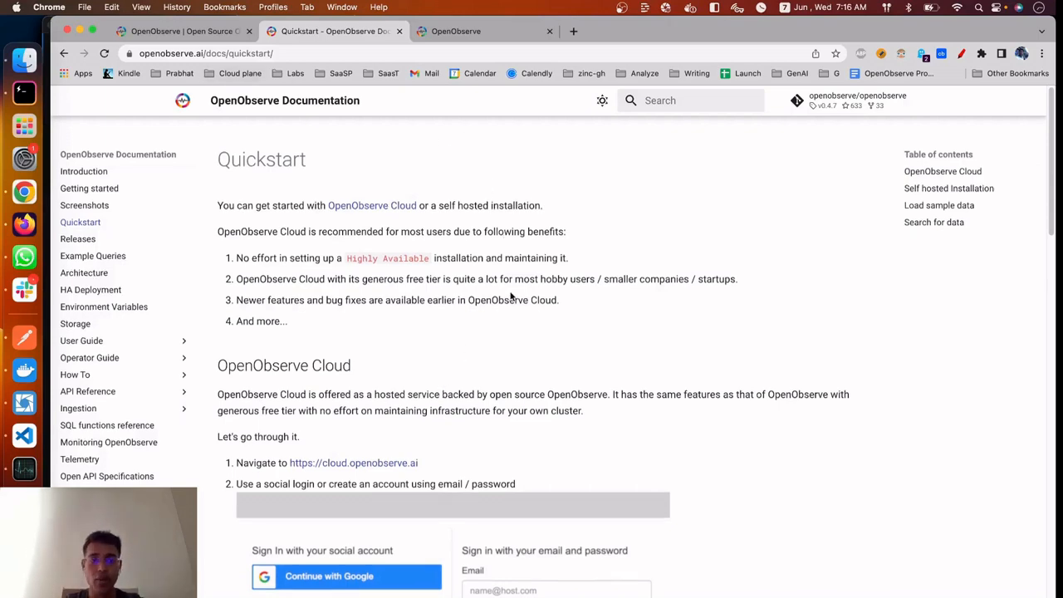
scroll(514, 299, down, 4)
scroll(523, 298, up, 4)
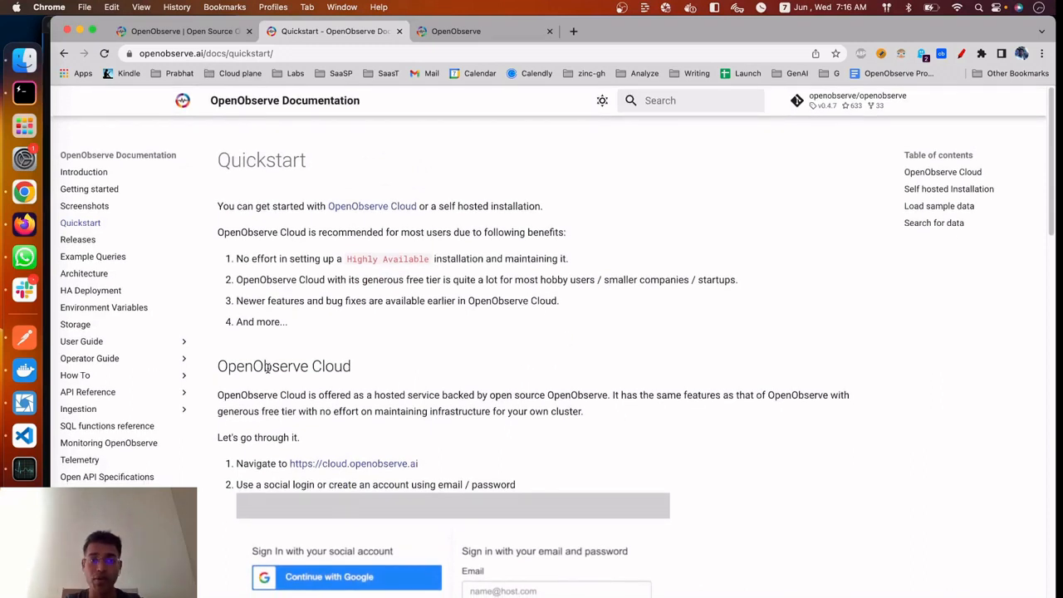
scroll(539, 450, down, 2)
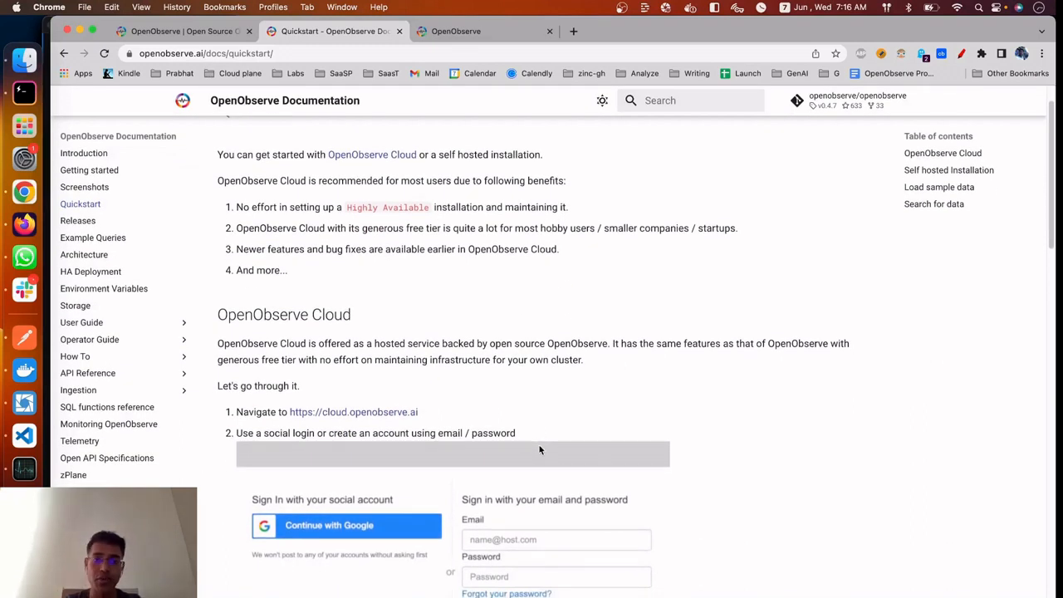
scroll(540, 450, down, 2)
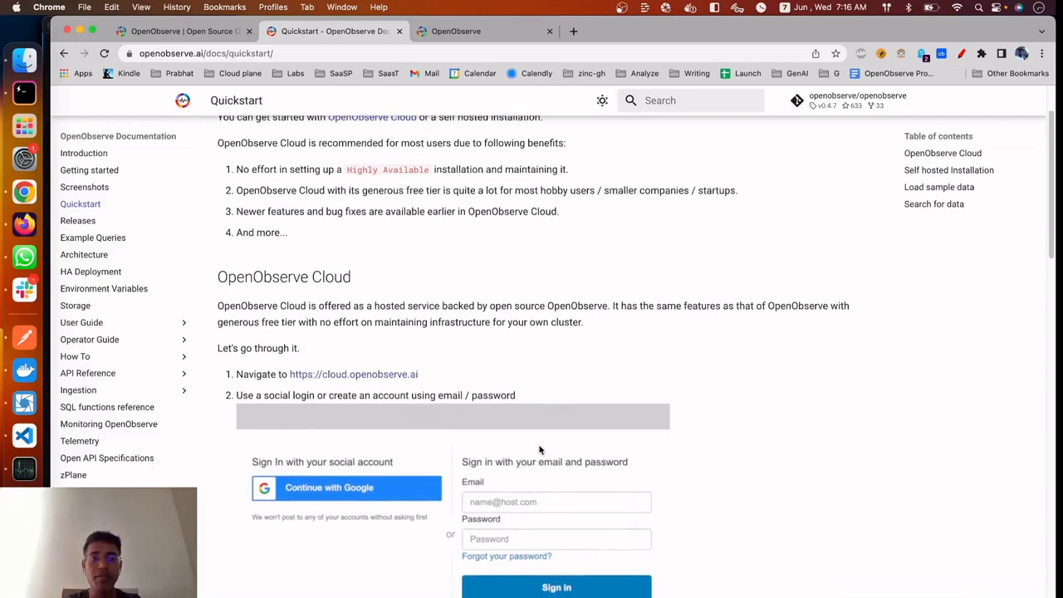
scroll(540, 450, down, 4)
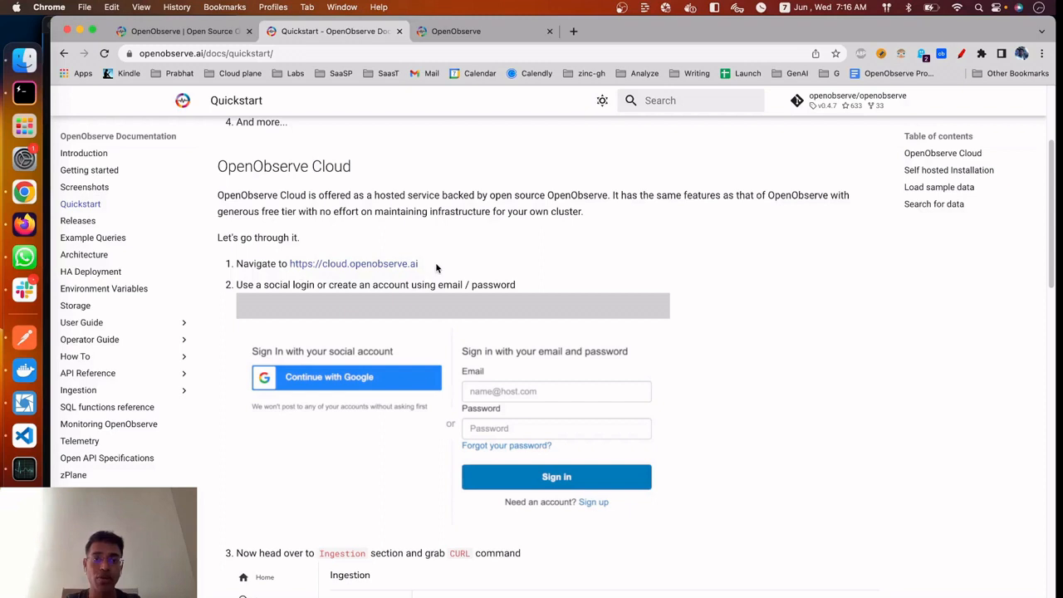
Revisit the cloud console and website homepage, and read the Quickstart instruction on getting the CURL command from Ingestion
click(474, 33)
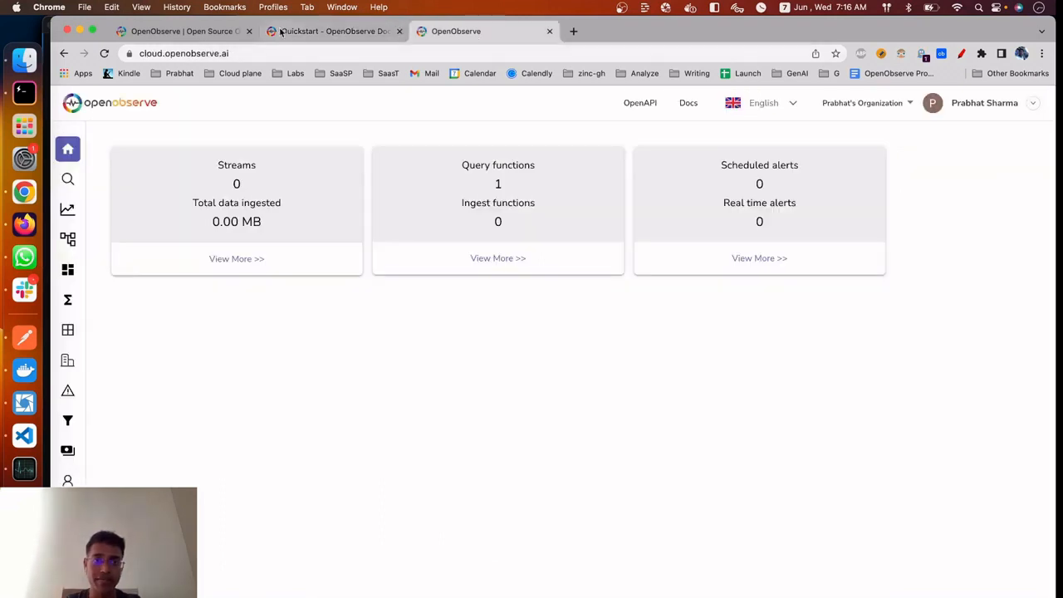
click(196, 33)
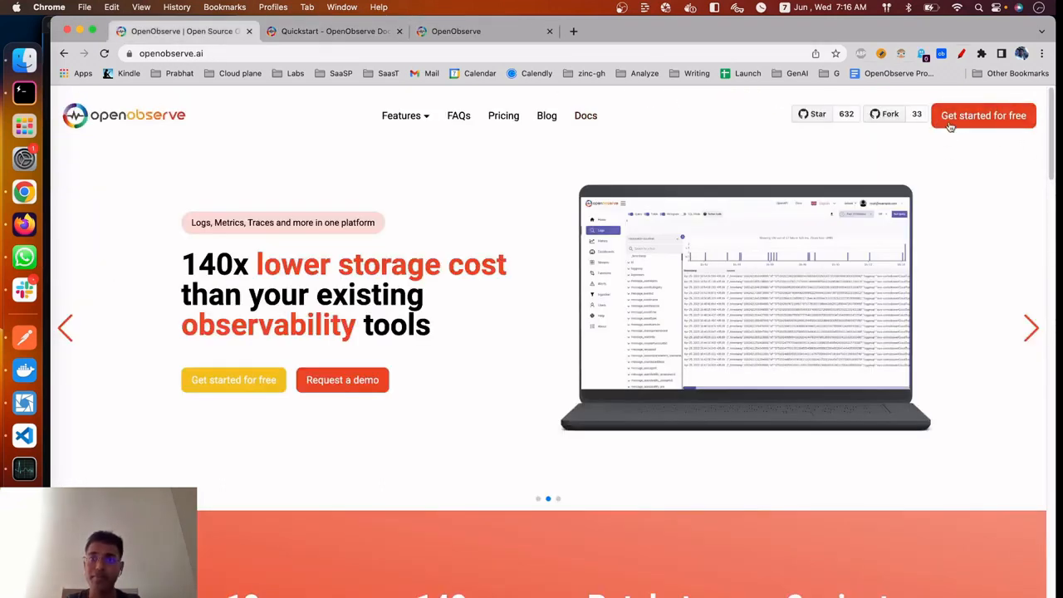
click(454, 26)
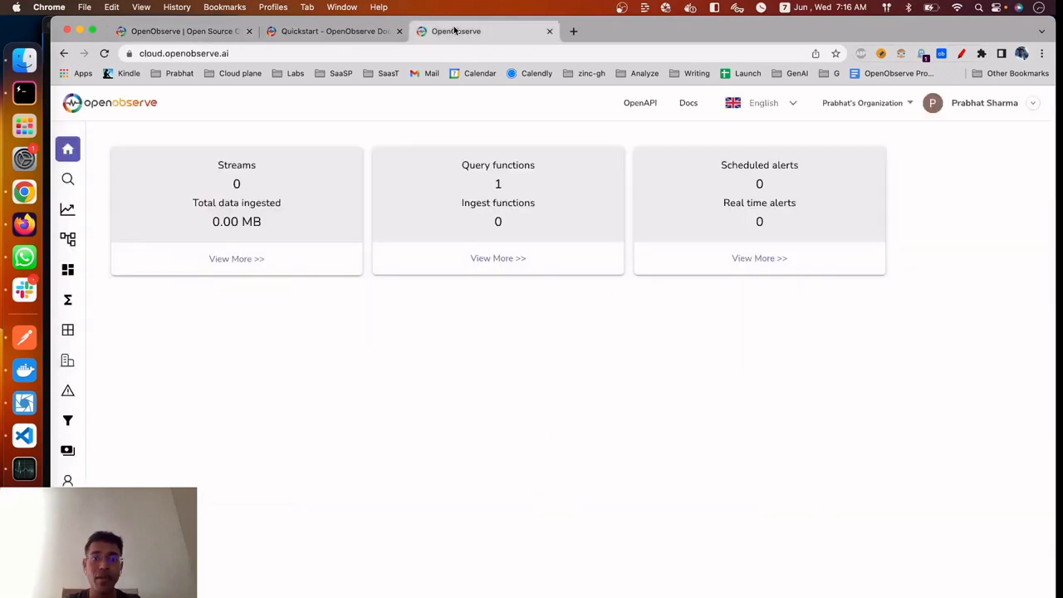
click(380, 33)
scroll(418, 489, down, 5)
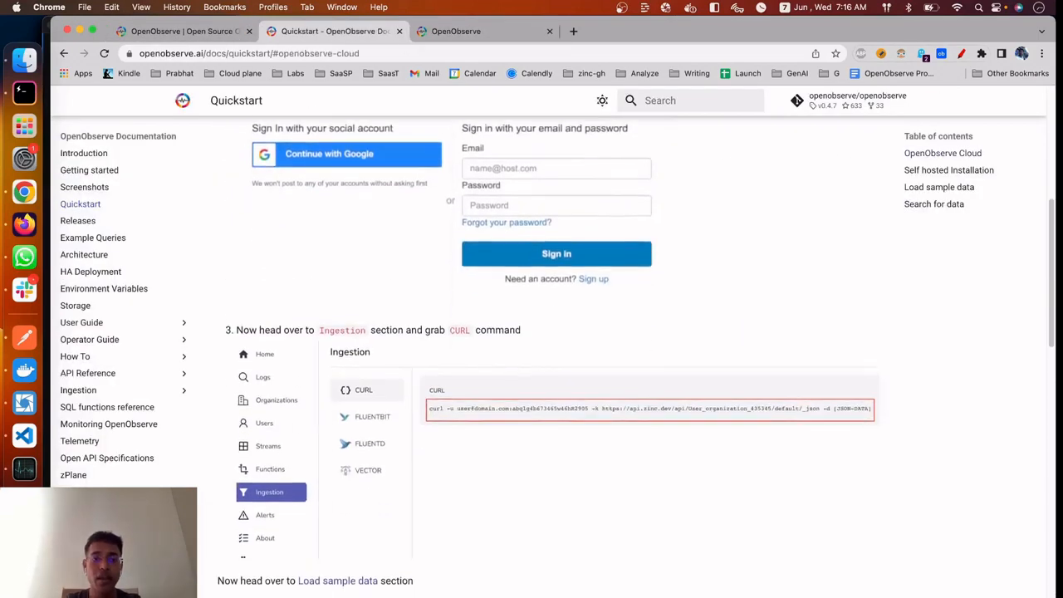
Return to the cloud console and examine its navigation sections and the list of available interface languages
click(469, 34)
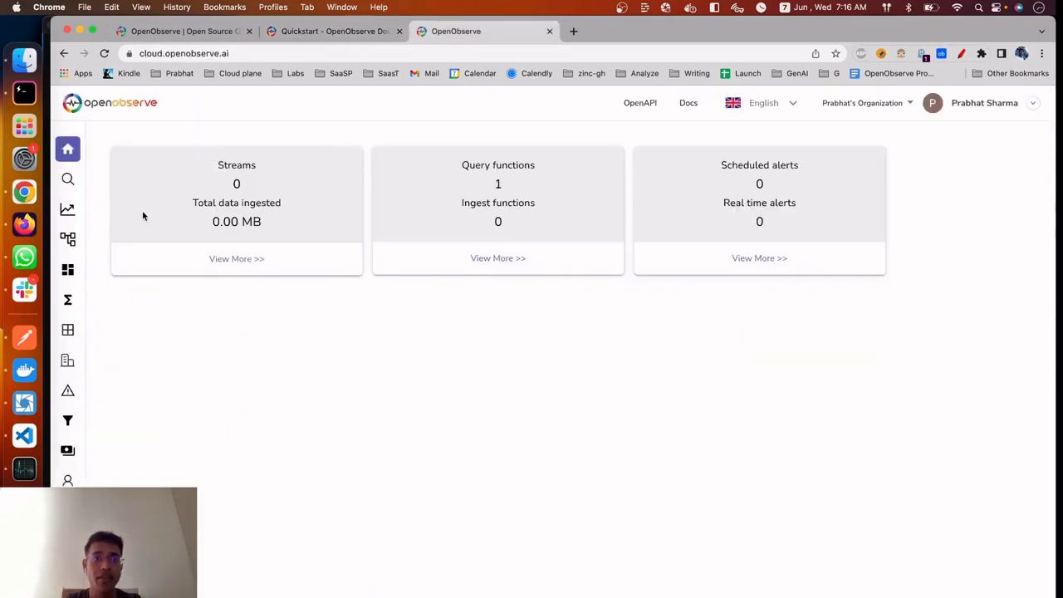
mouse_move(81, 176)
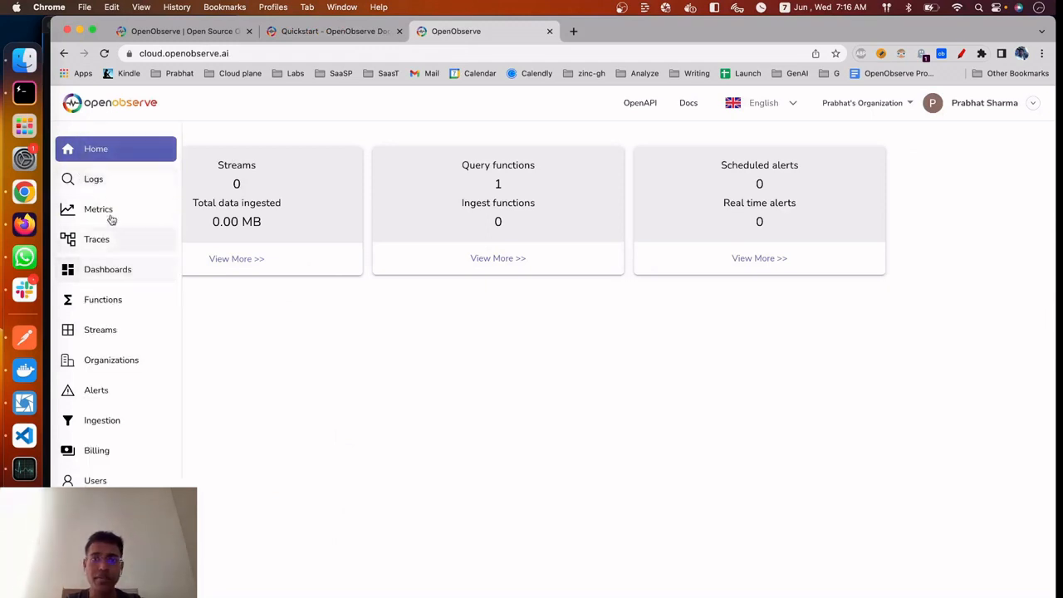
click(783, 105)
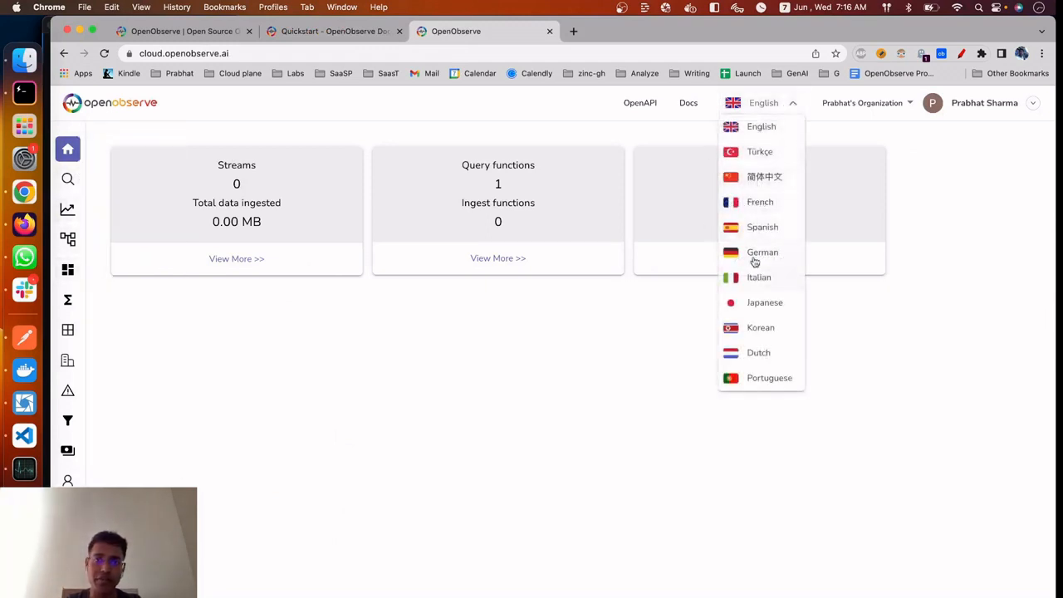
click(347, 420)
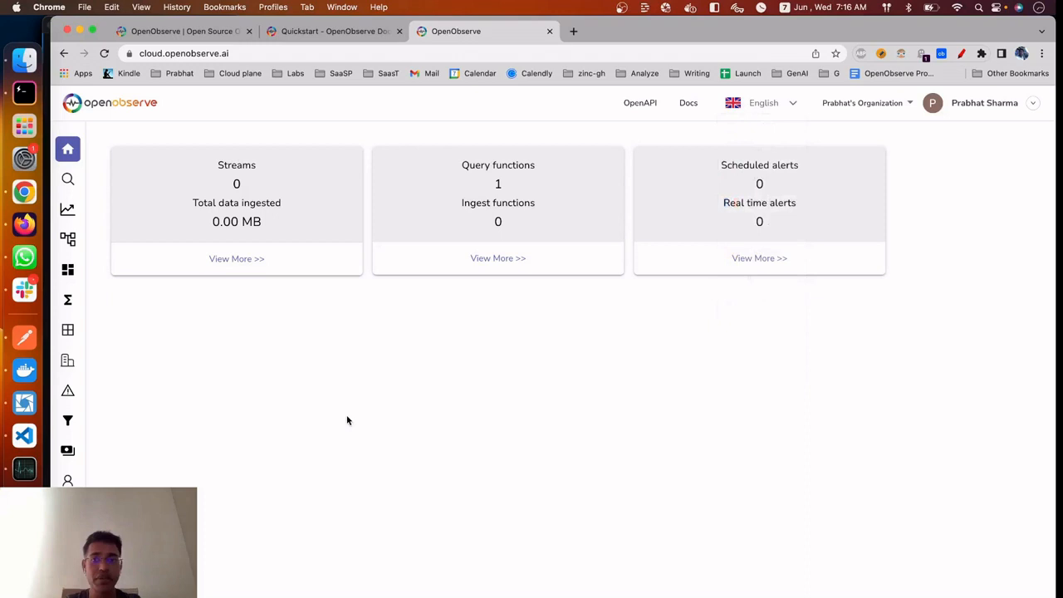
click(757, 107)
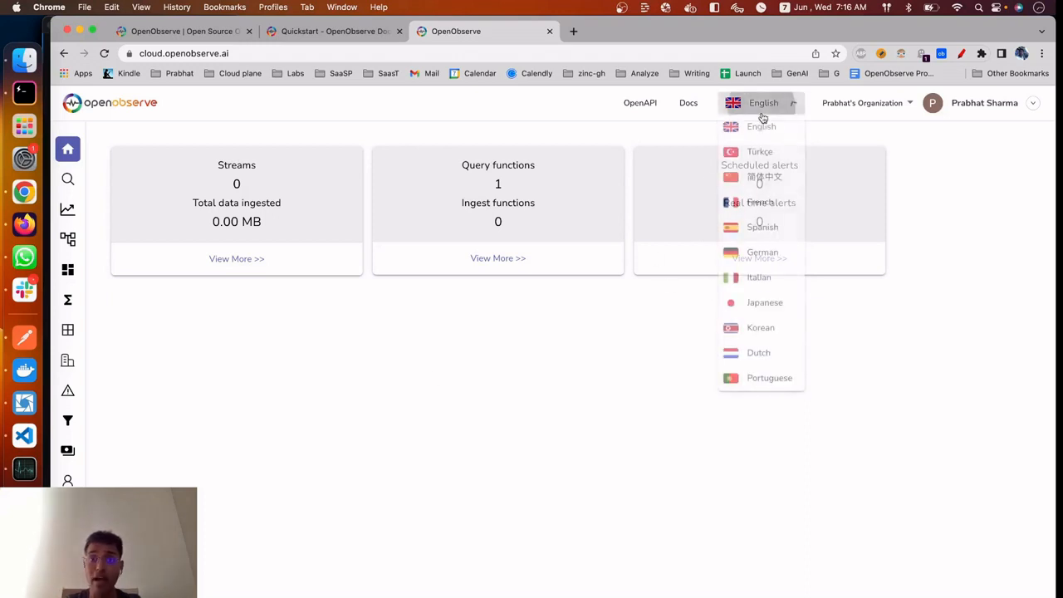
click(507, 371)
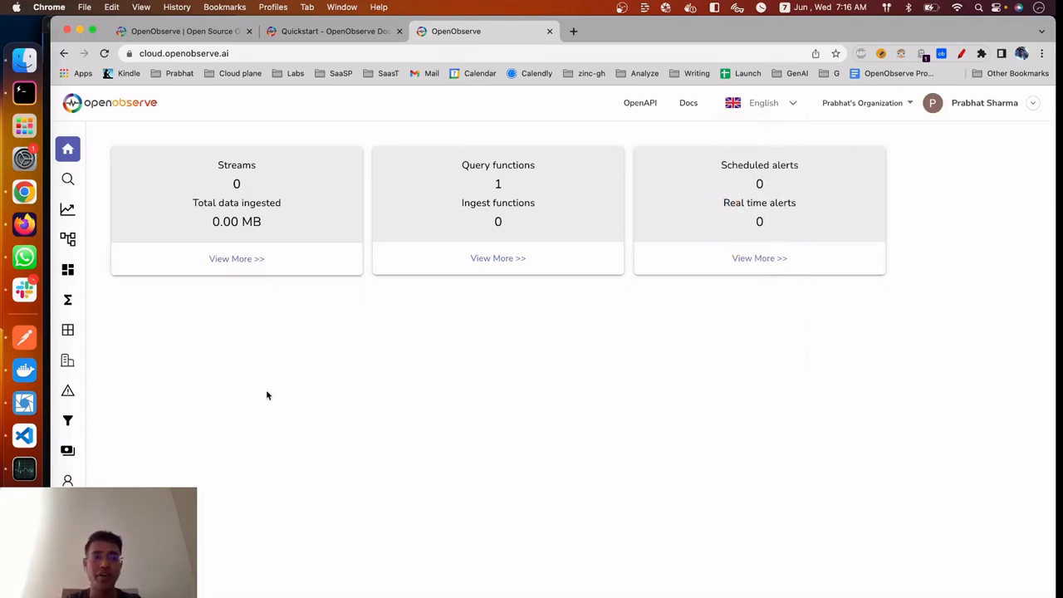
mouse_move(90, 190)
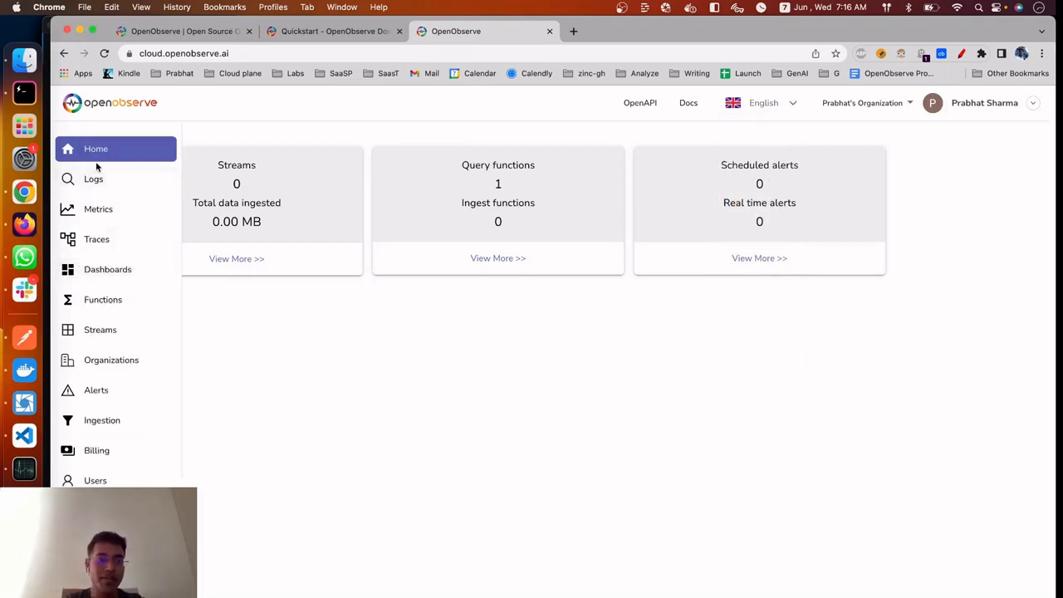
click(790, 105)
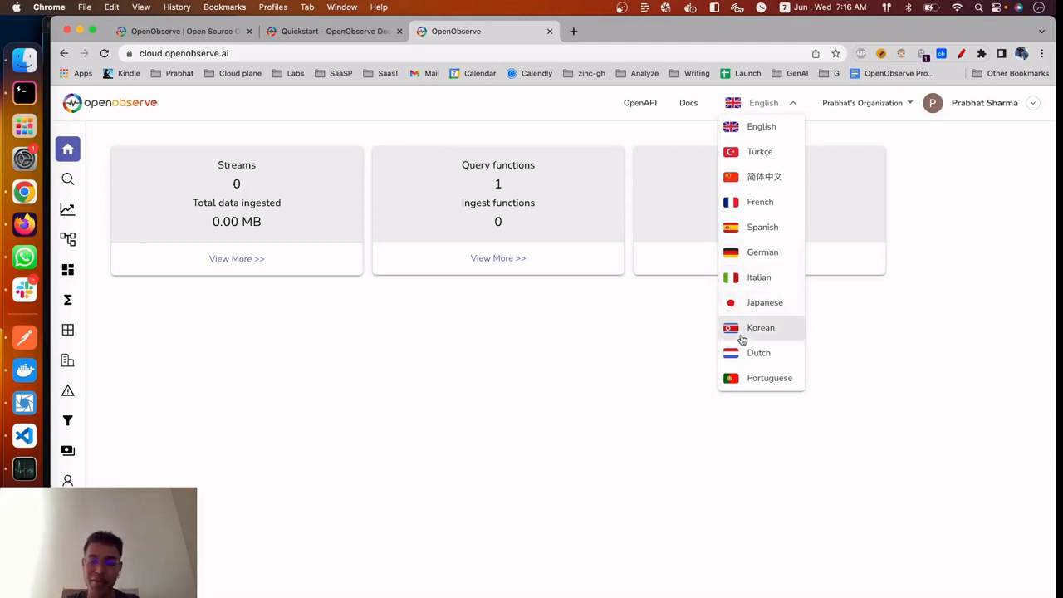
click(676, 360)
View the organization's Logs page, and highlight part of the Curl command for logs on the Ingestion page
mouse_move(78, 381)
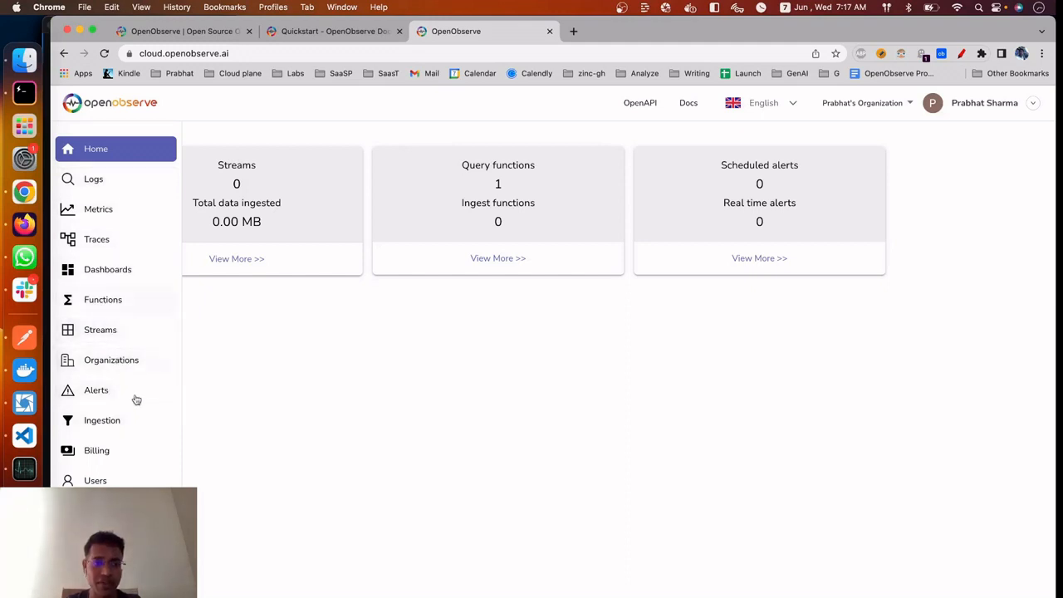
click(129, 181)
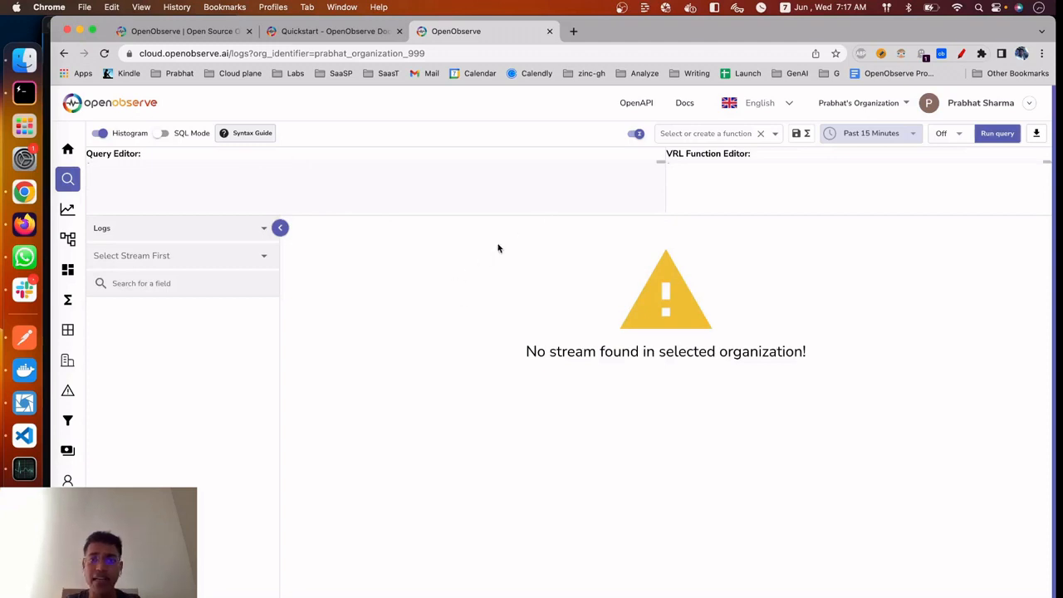
mouse_move(100, 148)
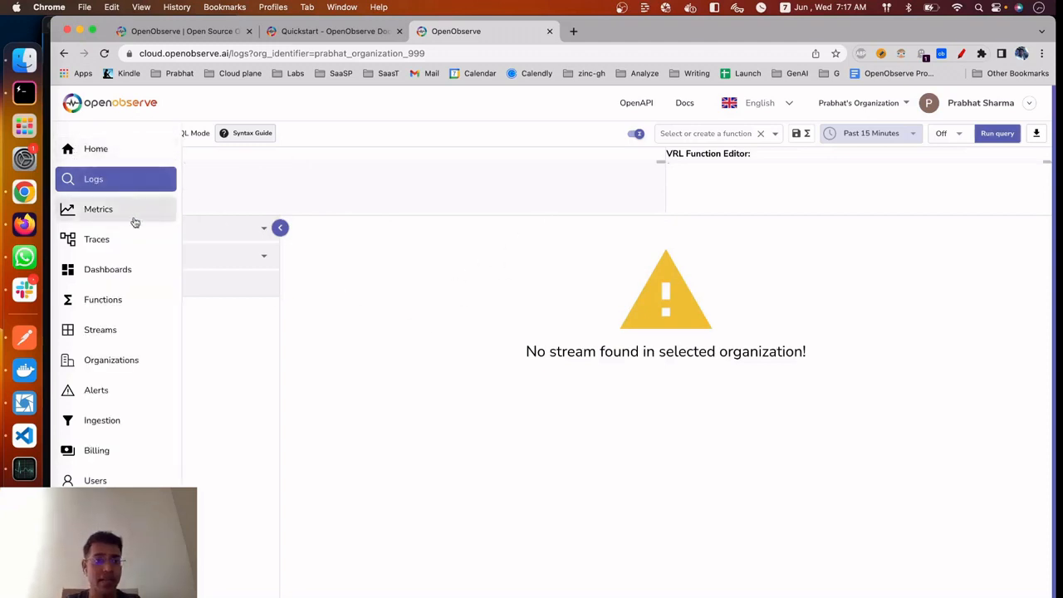
click(125, 419)
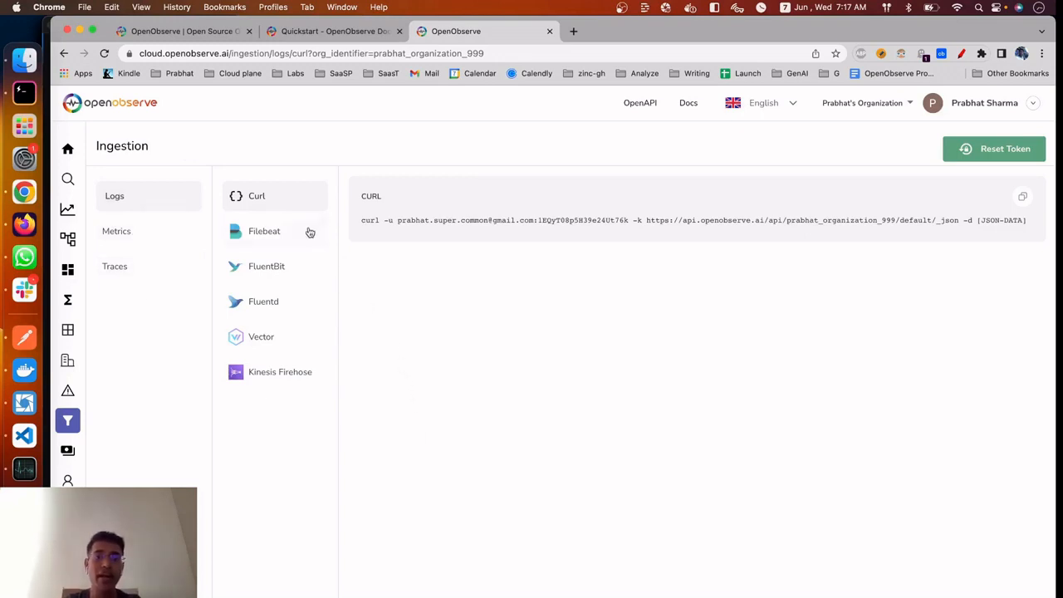
drag(362, 220, 677, 218)
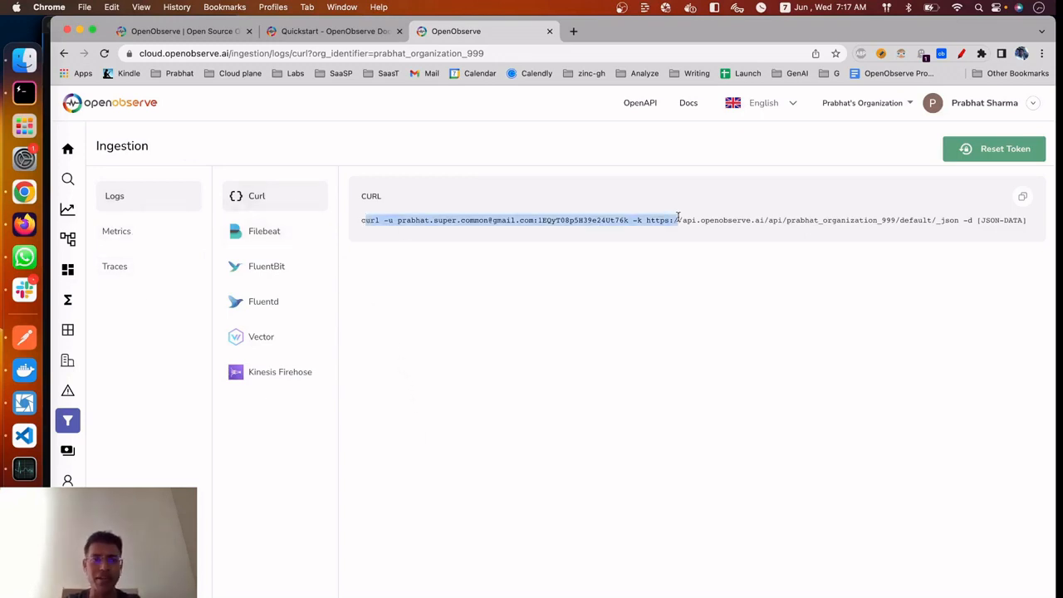
View the Filebeat, FluentBit and Kinesis Firehose configurations for log ingestion
click(275, 232)
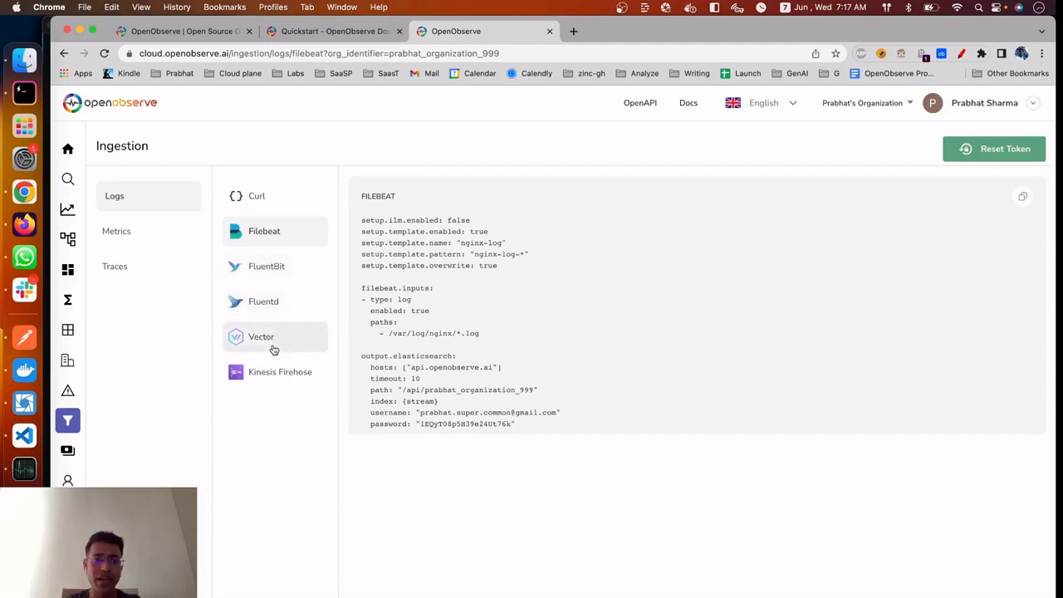
click(305, 277)
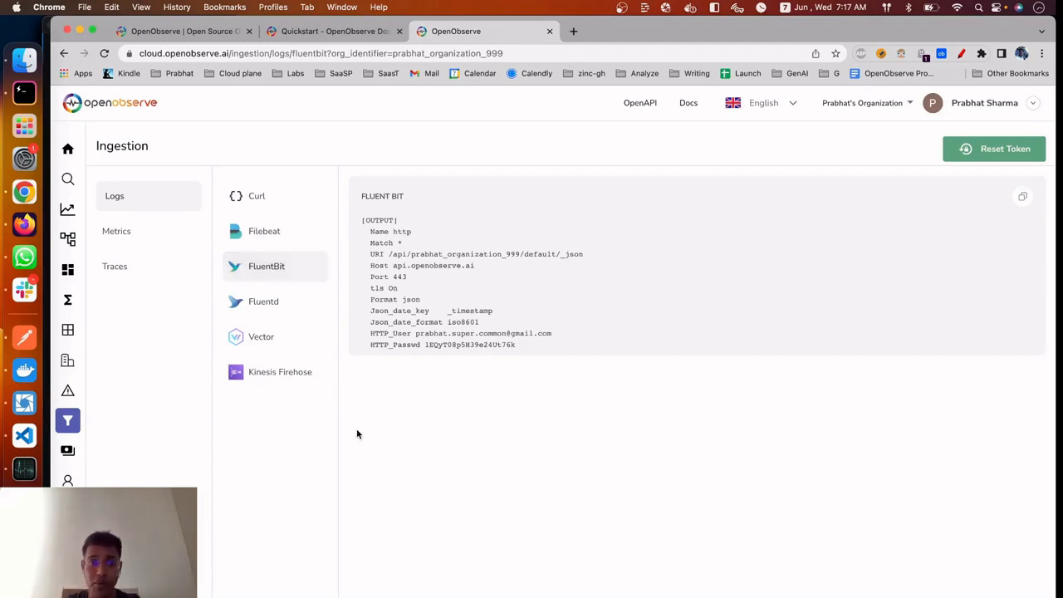
click(302, 379)
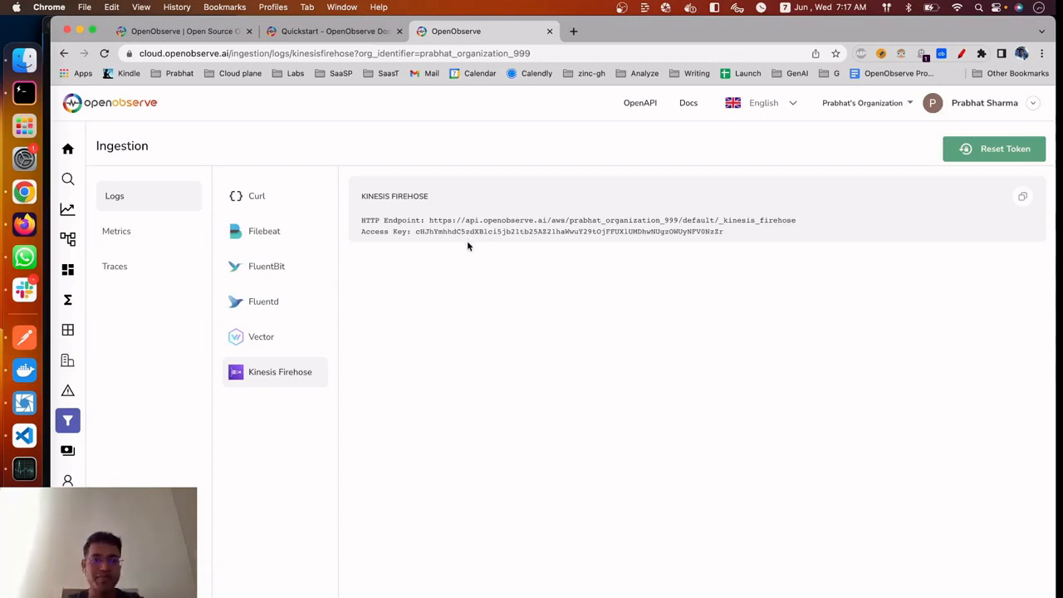
Examine the Prometheus remote write settings for metrics and the Open Telemetry settings for traces, and return to the Curl command for logs
click(166, 226)
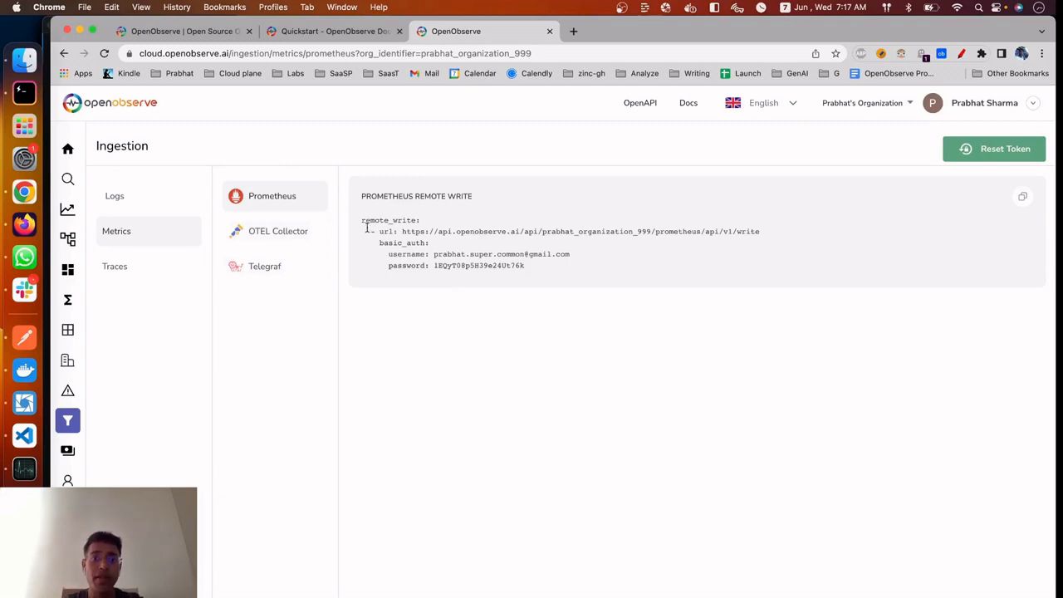
drag(362, 218, 623, 273)
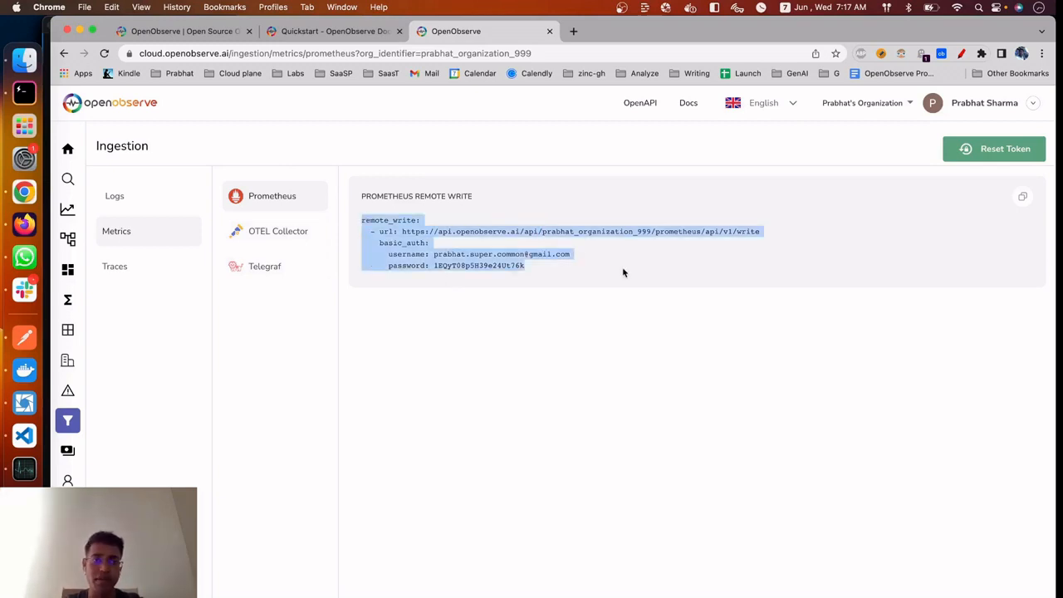
click(622, 266)
click(164, 266)
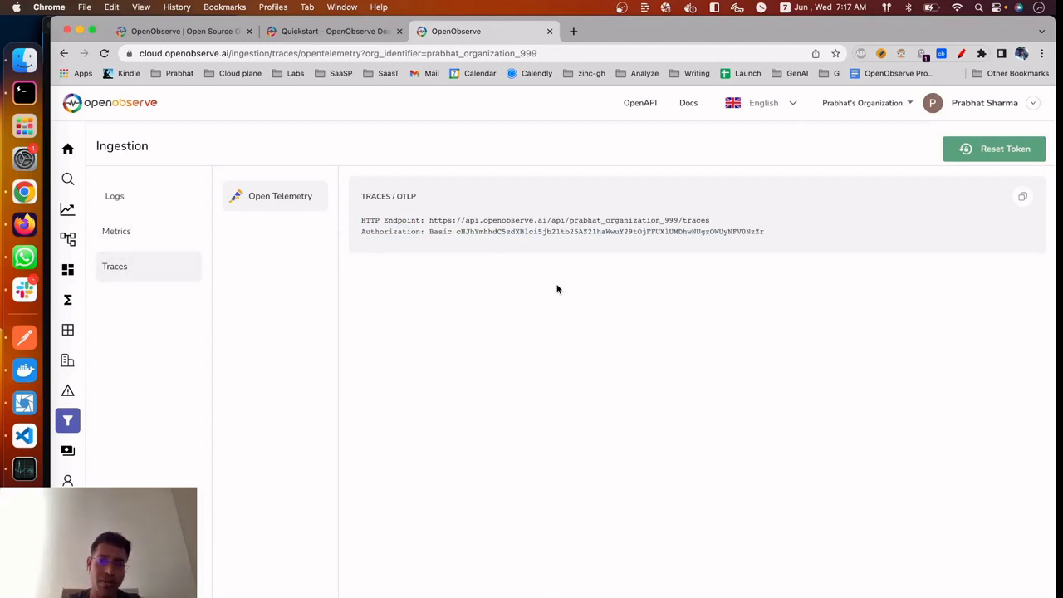
click(133, 199)
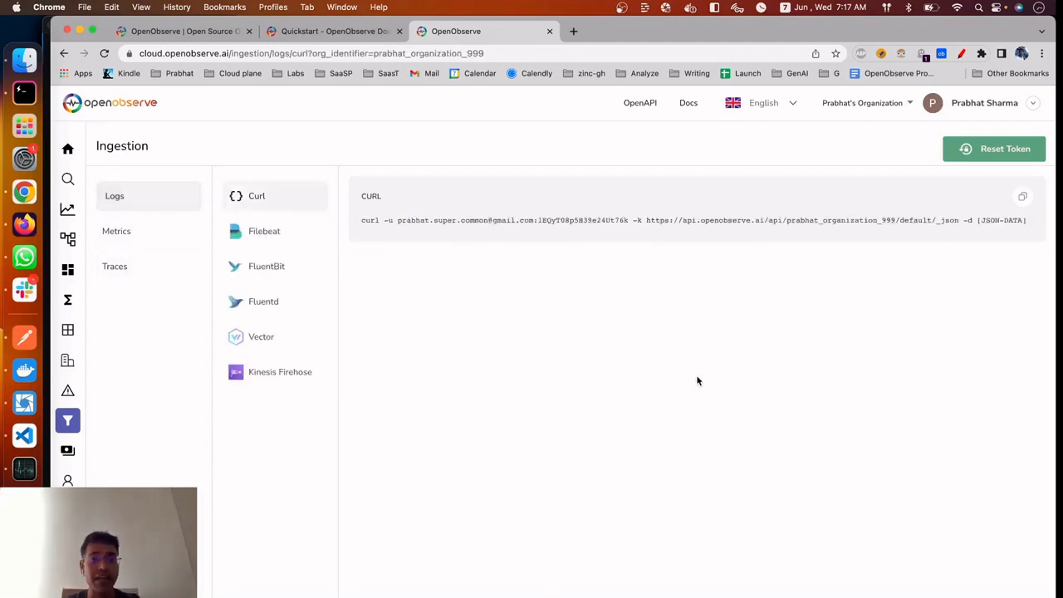
mouse_move(166, 128)
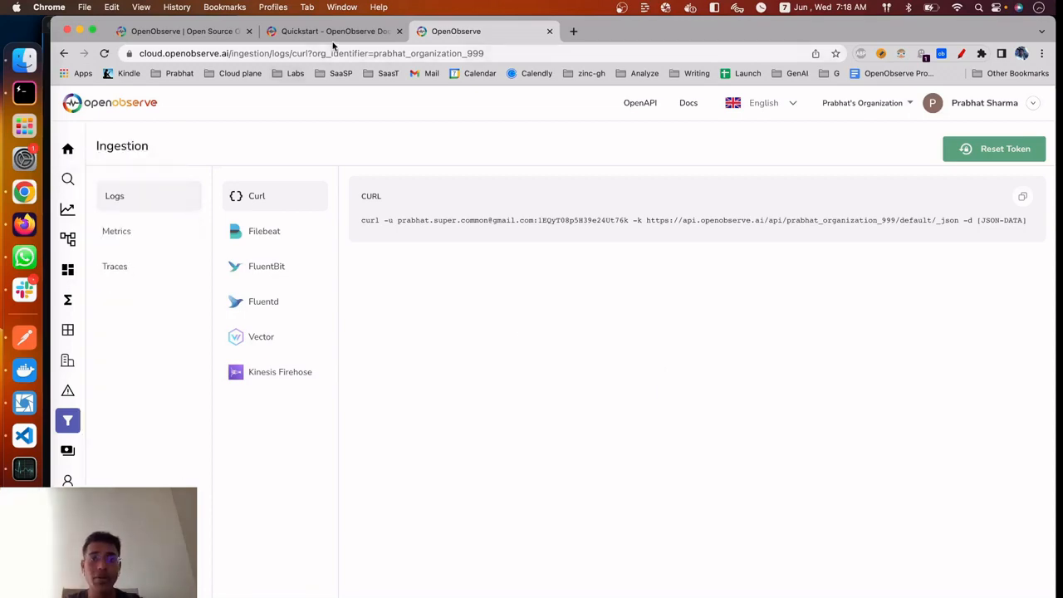
Go to the Load sample data section of the Quickstart documentation and copy the command that downloads and unzips the sample data
click(334, 37)
scroll(654, 566, down, 5)
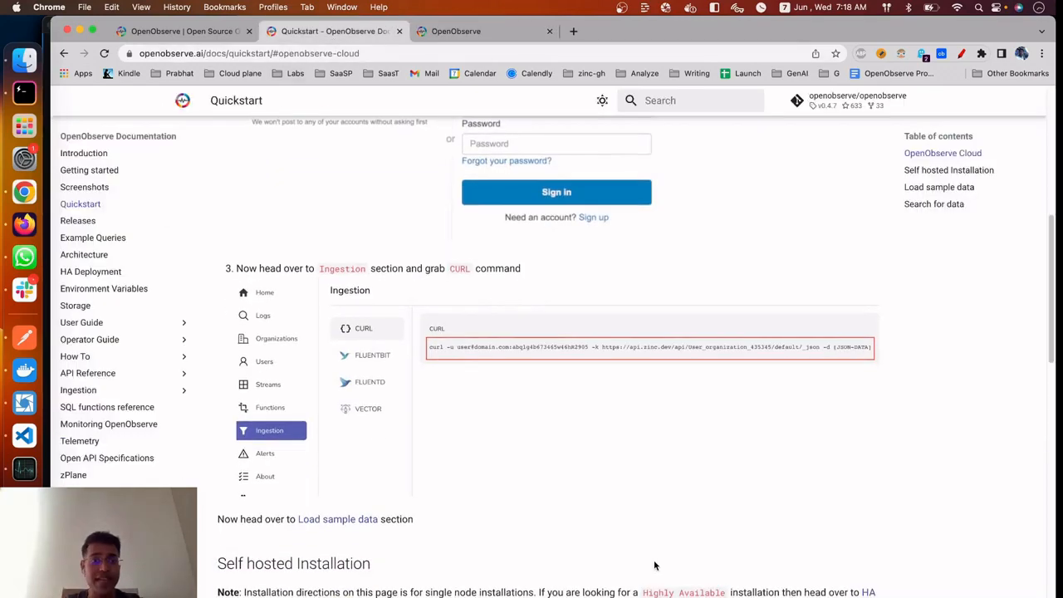
scroll(655, 565, down, 4)
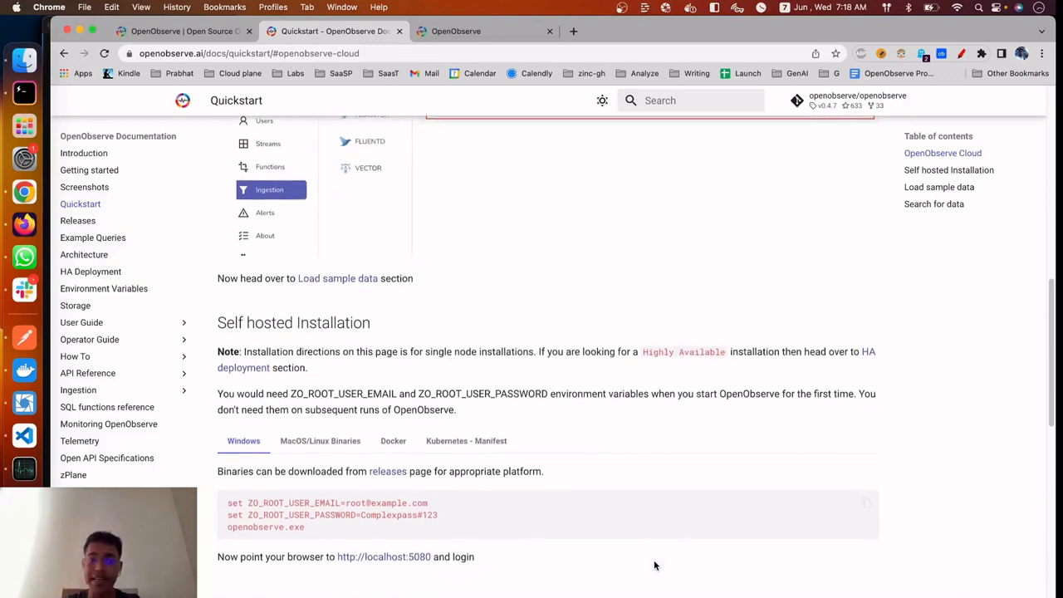
scroll(654, 565, down, 7)
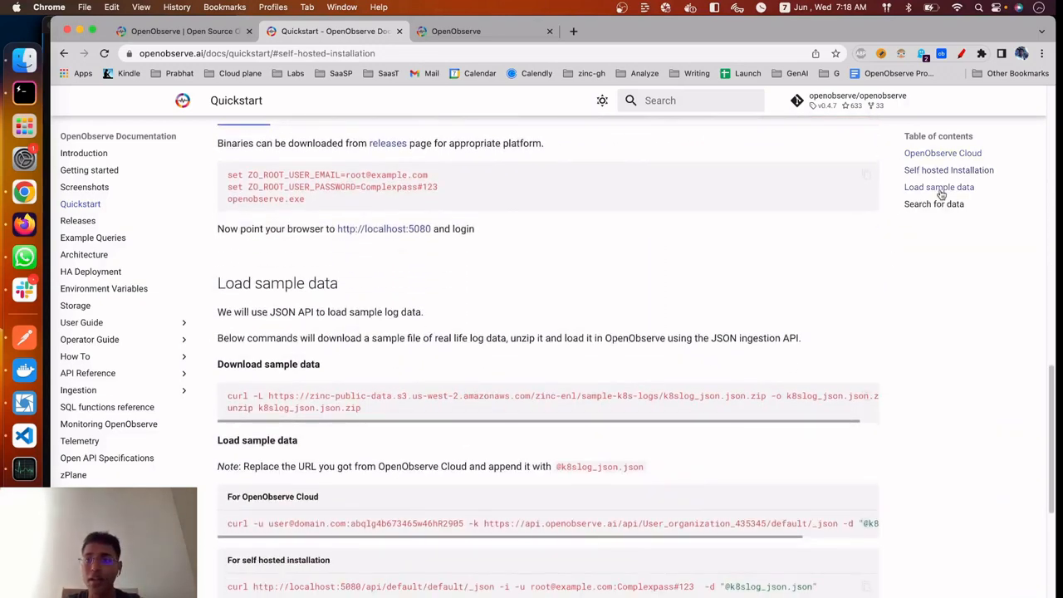
click(939, 190)
scroll(664, 481, down, 2)
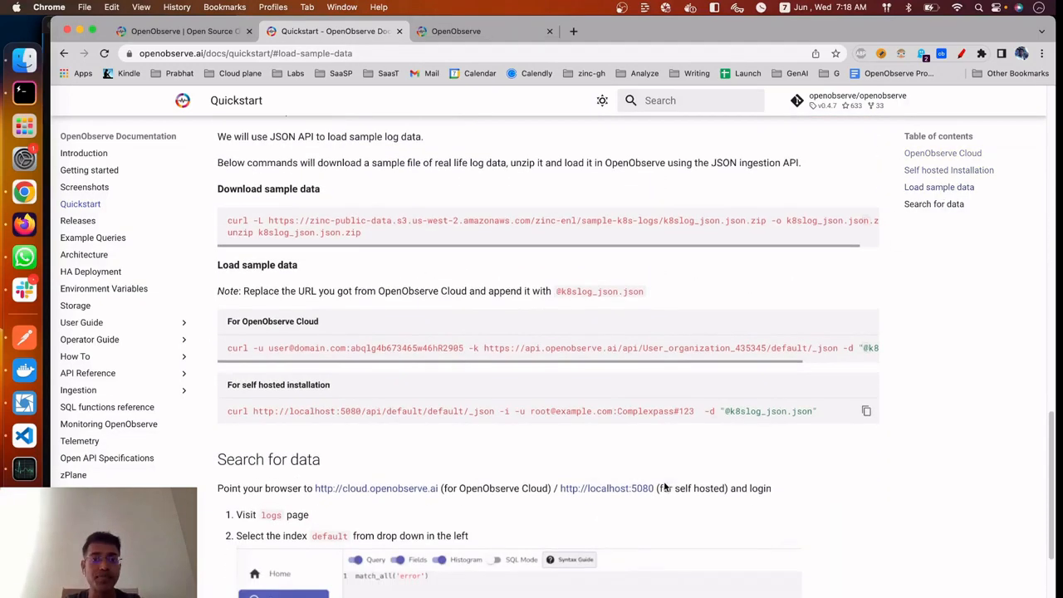
scroll(311, 249, up, 2)
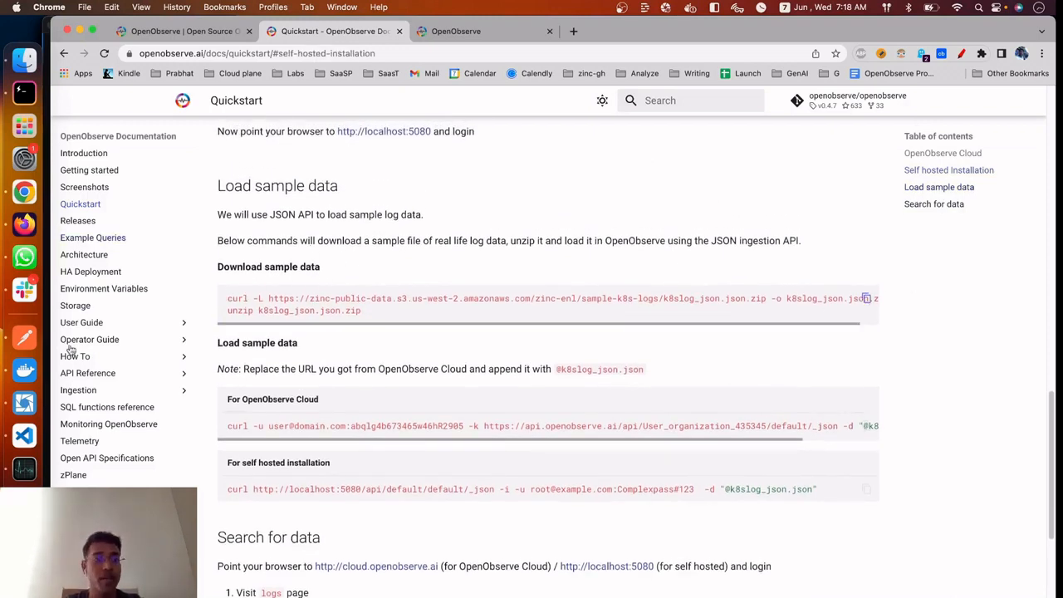
Switch to the Hyper terminal, list the demo folder, and run the copied command to download and unzip k8slog_json.json.zip
click(24, 92)
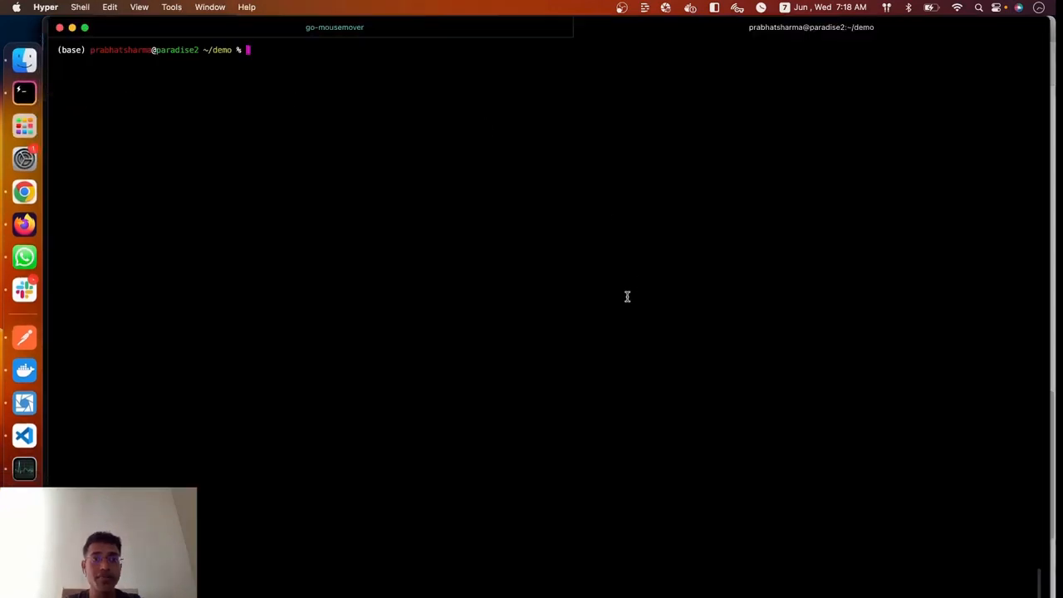
text(ll)
key(Return)
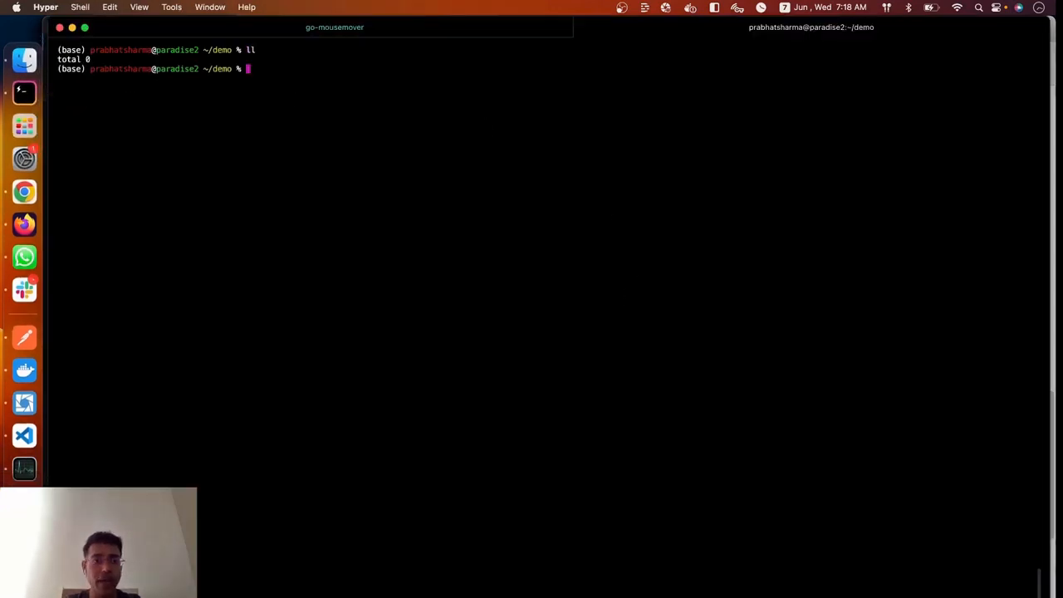
text(curl -L https://zinc-public-data.s3.us-west-2.amazonaws.com/zinc-enl/sample-k8s-logs/k8slog_json.json.zip -o k8slog_json.json.zip unzip k8slog_json.json.zip)
key(Return)
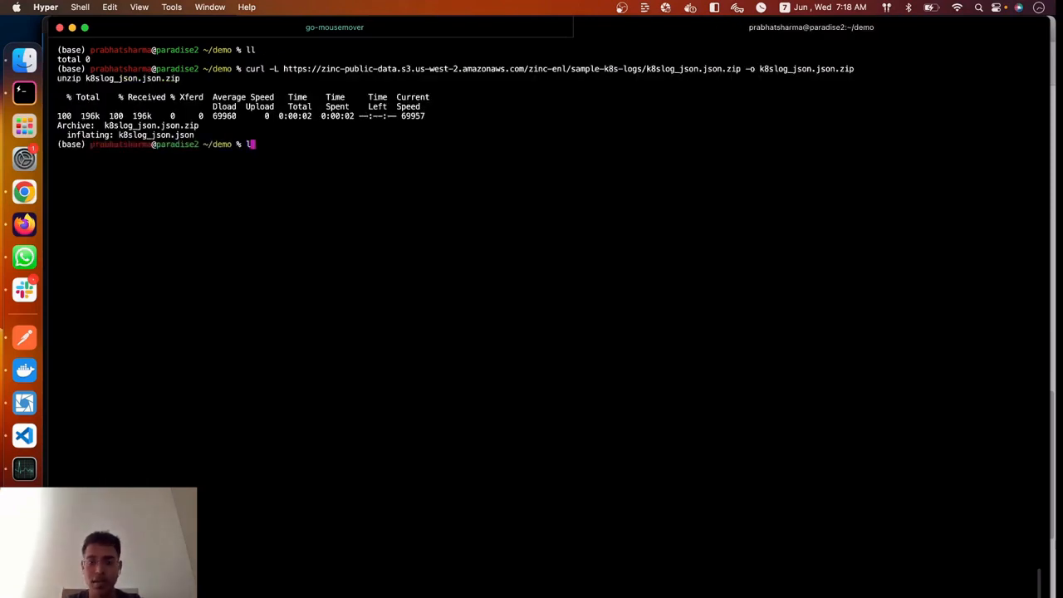
List the demo folder again and highlight the k8slog_json.json.zip and k8slog_json.json files
text(ll)
key(Return)
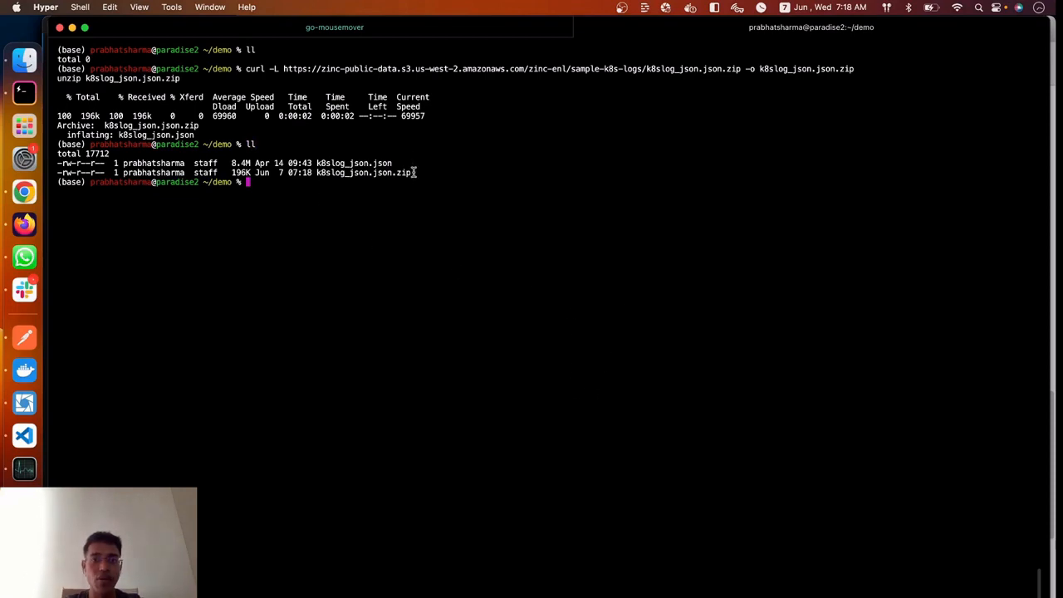
drag(413, 171, 324, 173)
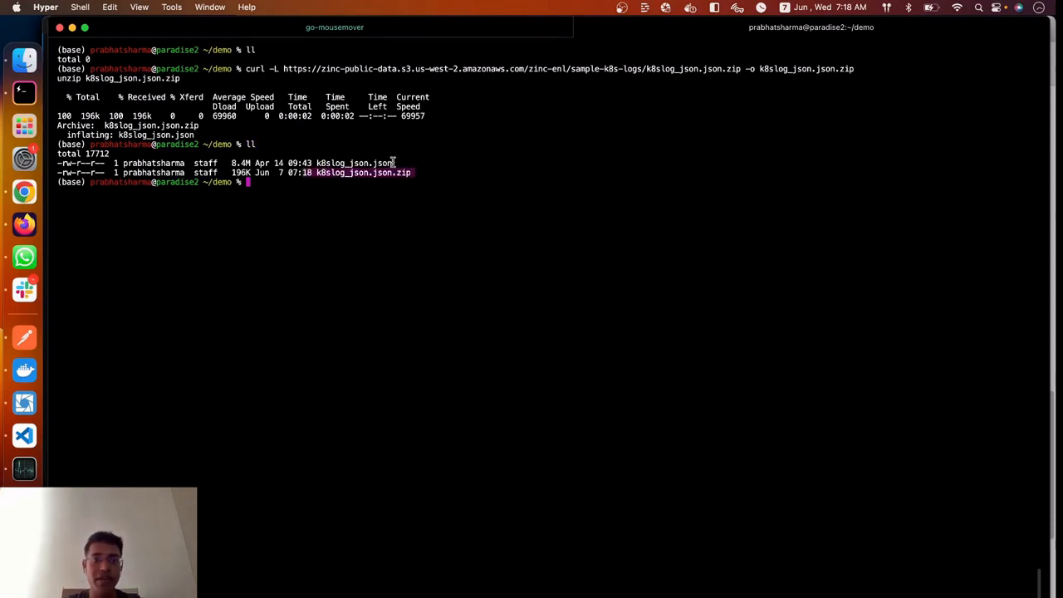
drag(393, 163, 312, 162)
drag(369, 257, 369, 264)
Open the demo folder in VS Code with "code ." and open k8slog_json.json
text(code .)
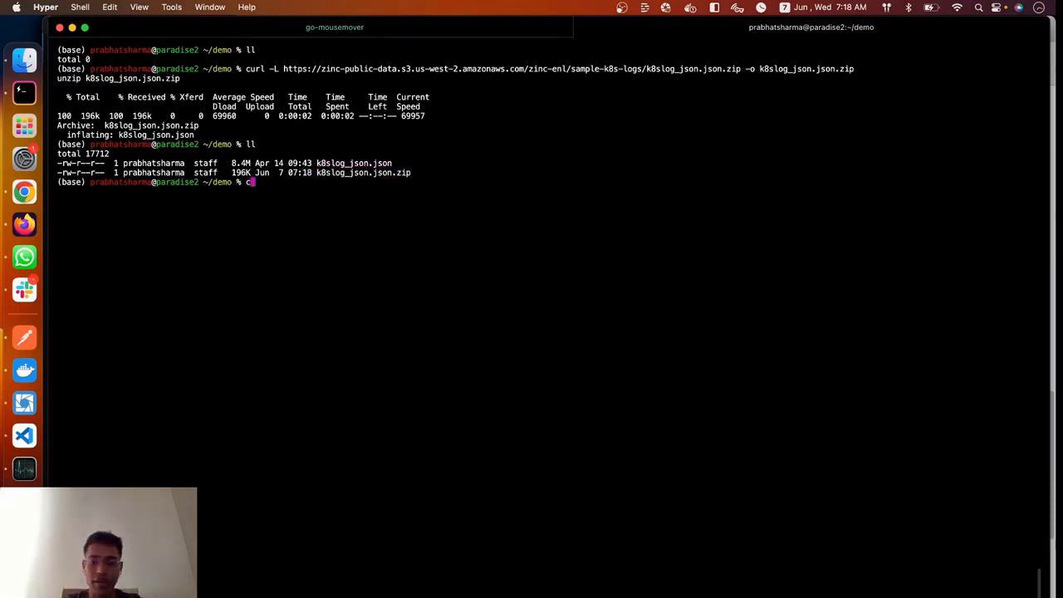
key(Return)
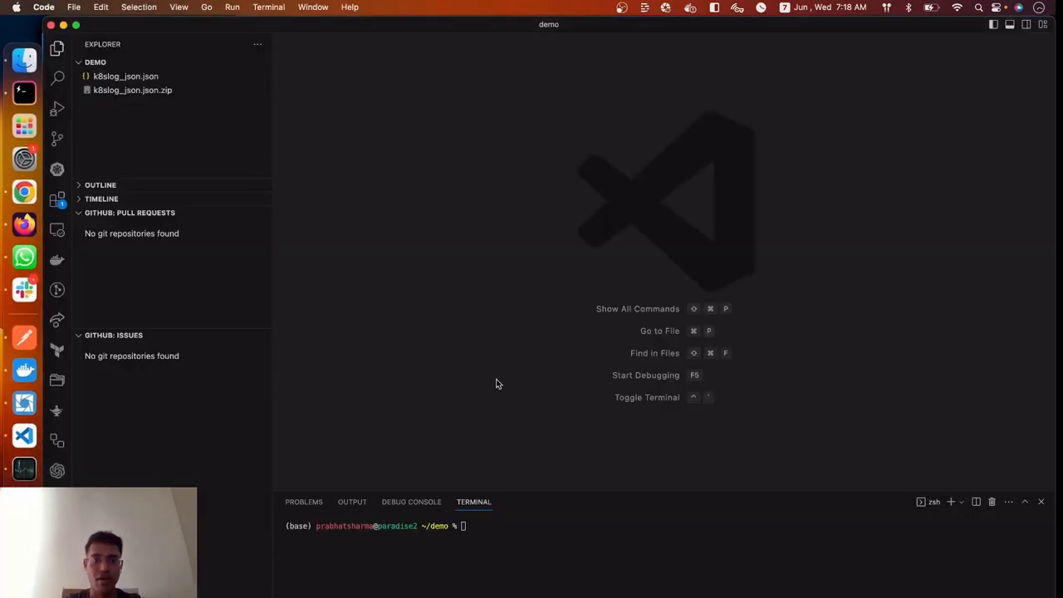
click(133, 77)
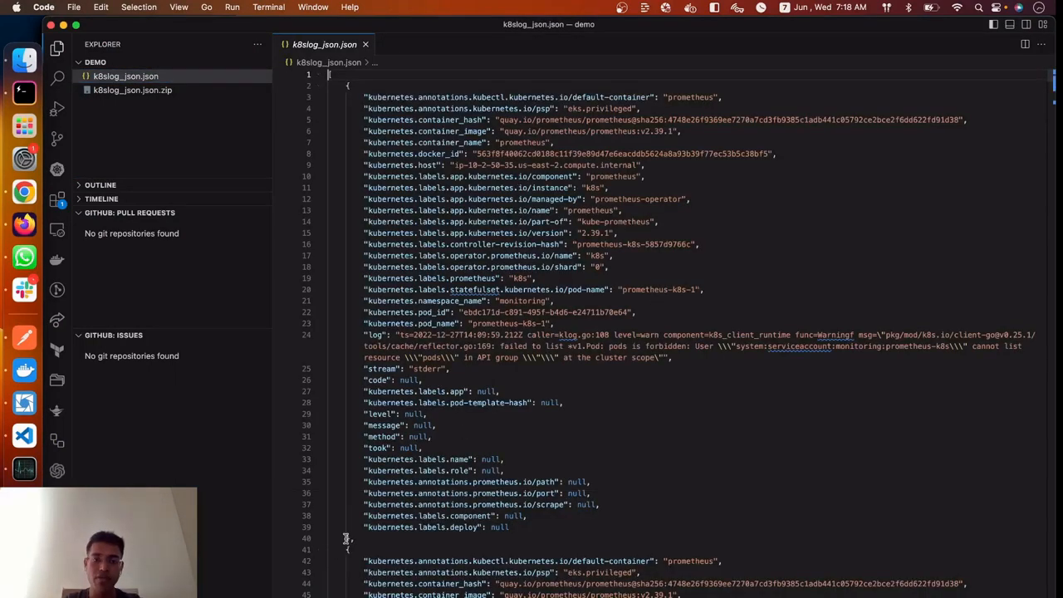
Examine the first JSON log record and its Kubernetes fields in k8slog_json.json
drag(349, 538, 346, 85)
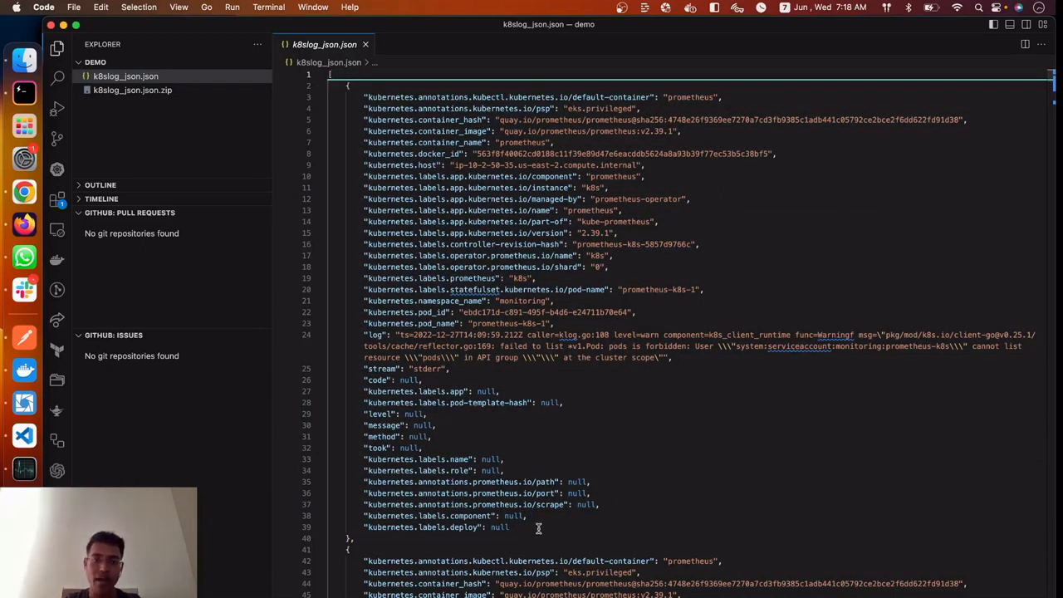
drag(539, 528, 330, 97)
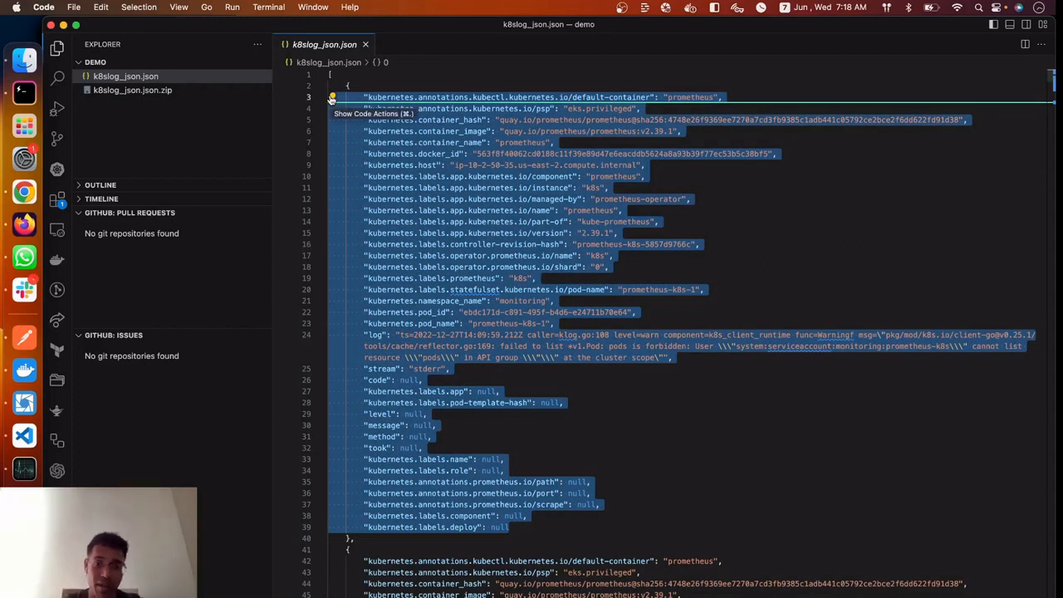
click(745, 512)
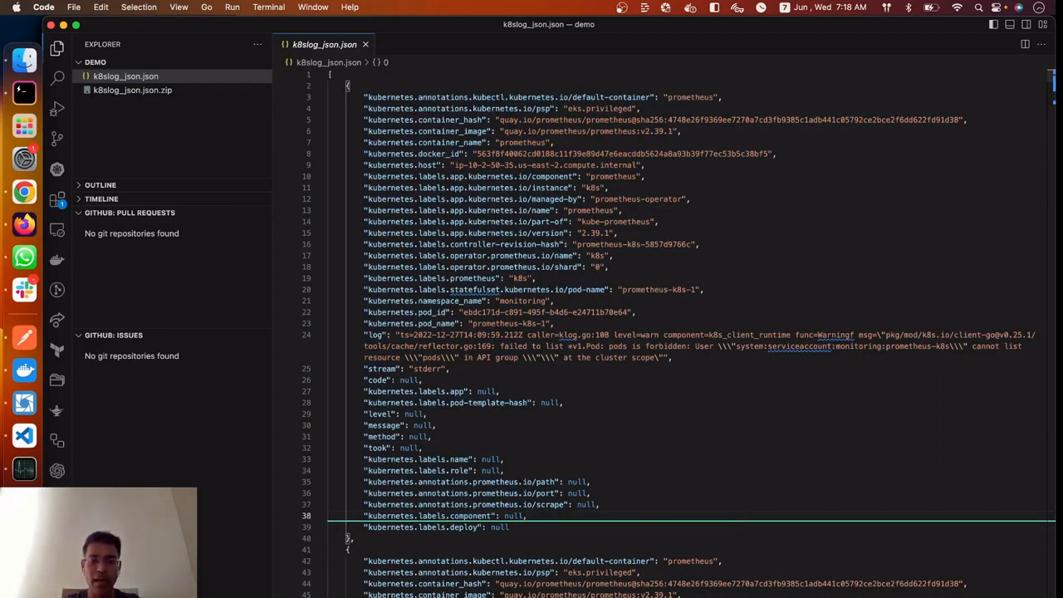
Show the integrated terminal and create an empty untitled file in VS Code
key(ctrl+grave)
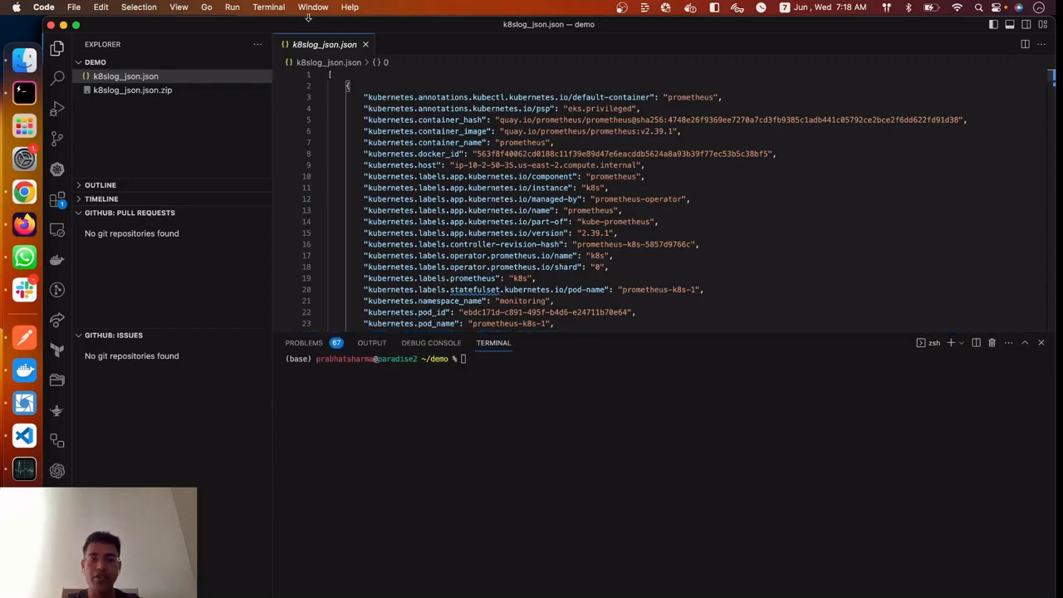
double_click(421, 44)
key(super+Tab)
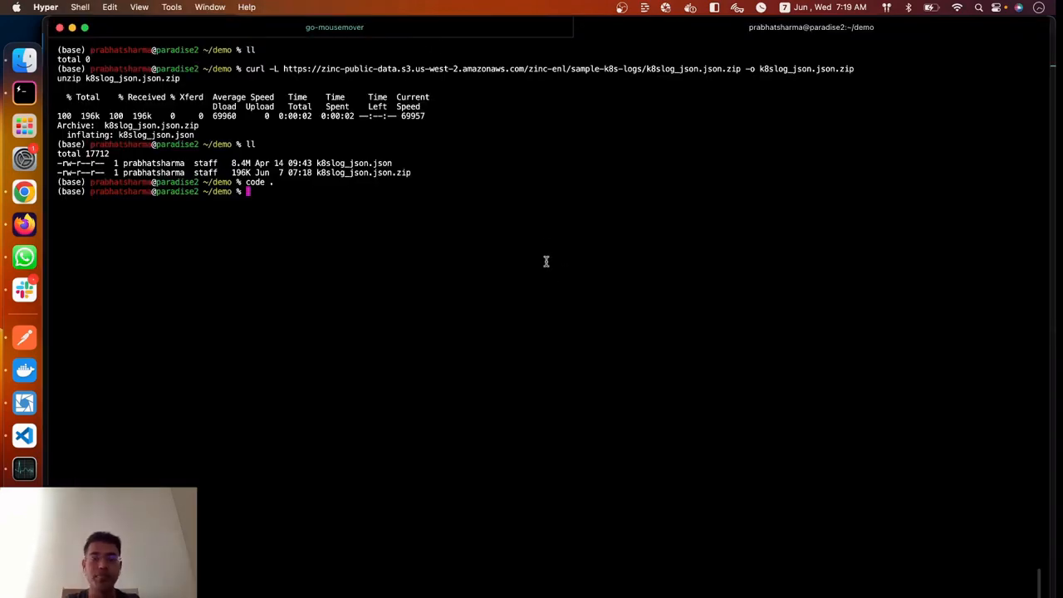
key(super+Tab)
key(super+Tab)
key(super+Tab)
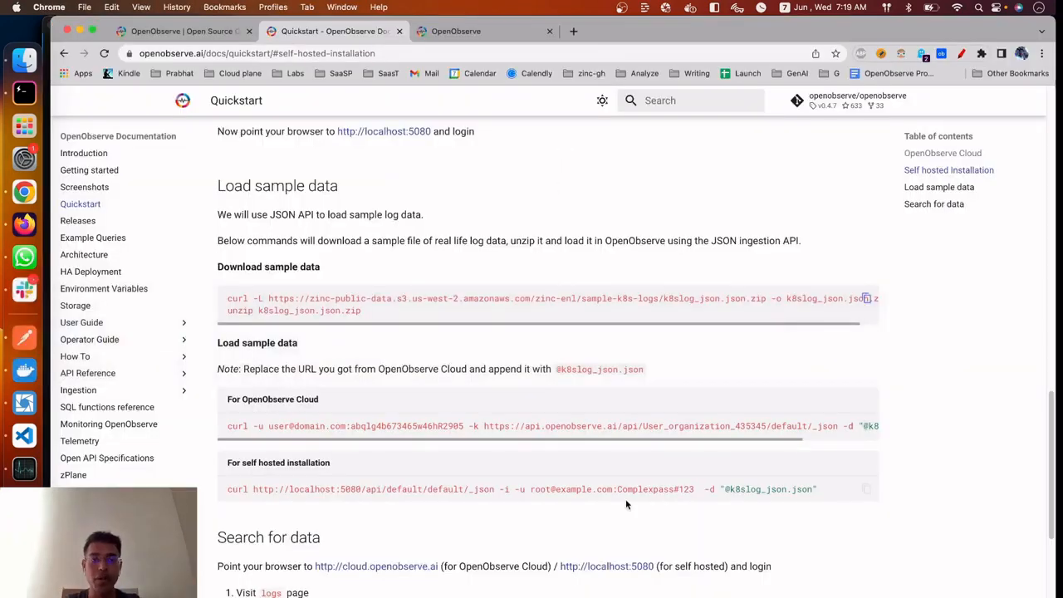
scroll(626, 503, down, 2)
scroll(627, 504, down, 2)
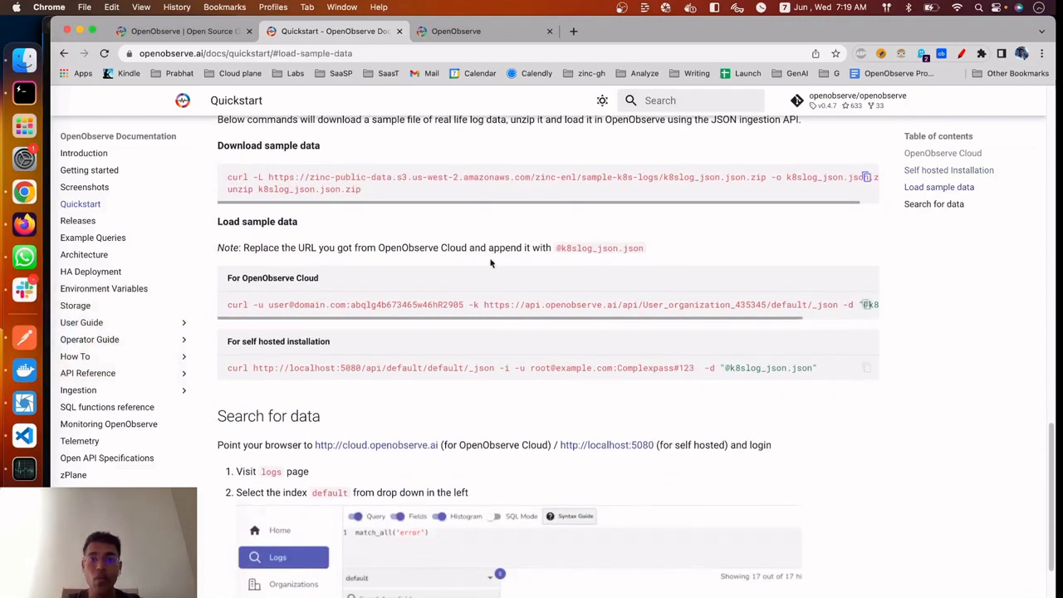
Copy the Curl command with its ingestion token from the cloud Ingestion page and paste it into the untitled VS Code file, followed by blank lines
click(470, 35)
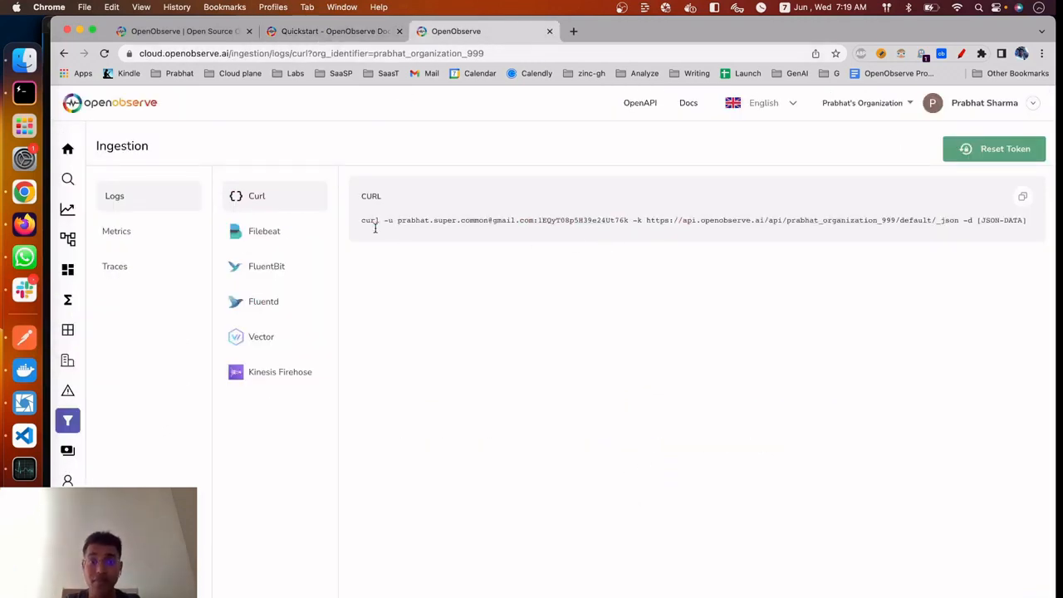
click(1023, 196)
key(super+Tab)
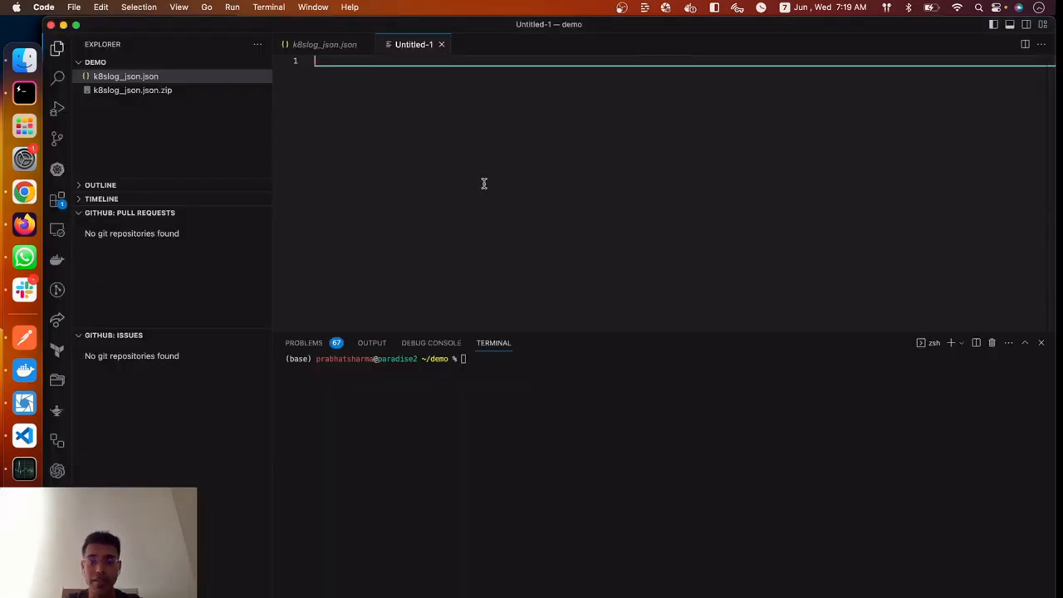
key(super+v)
key(Return)
key(Return)
key(Return)
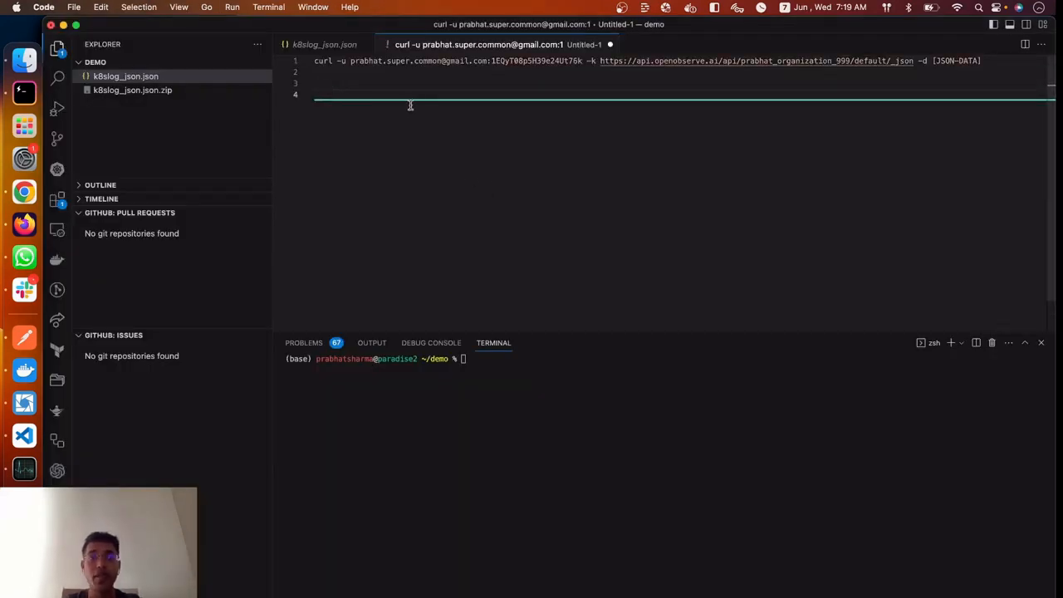
Return to the Ingestion page in Chrome and examine the Curl command's user e-mail, token, API URL and organization name
key(super+Tab)
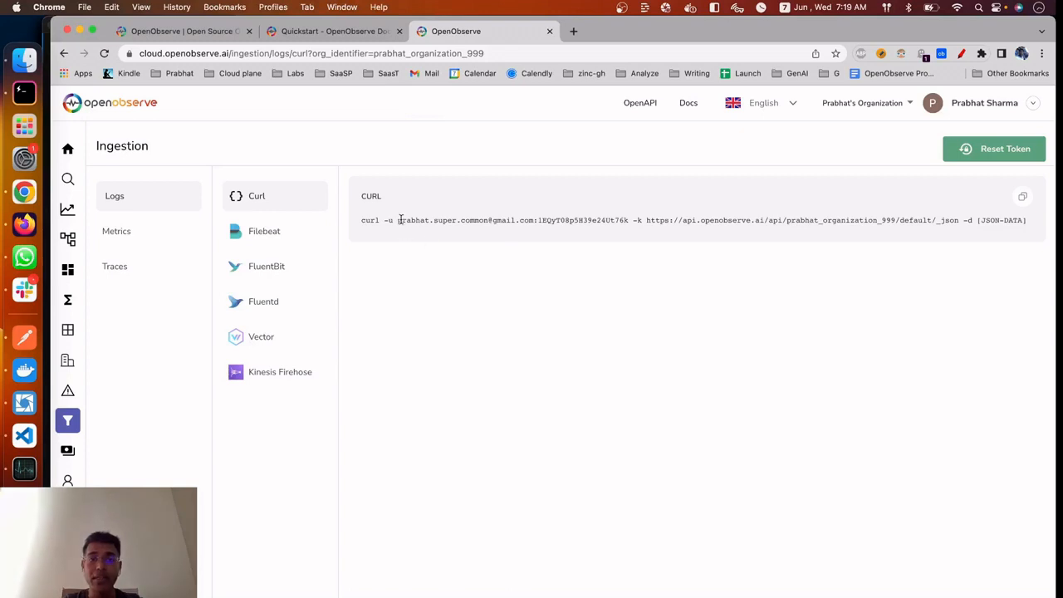
drag(398, 220, 533, 217)
double_click(559, 219)
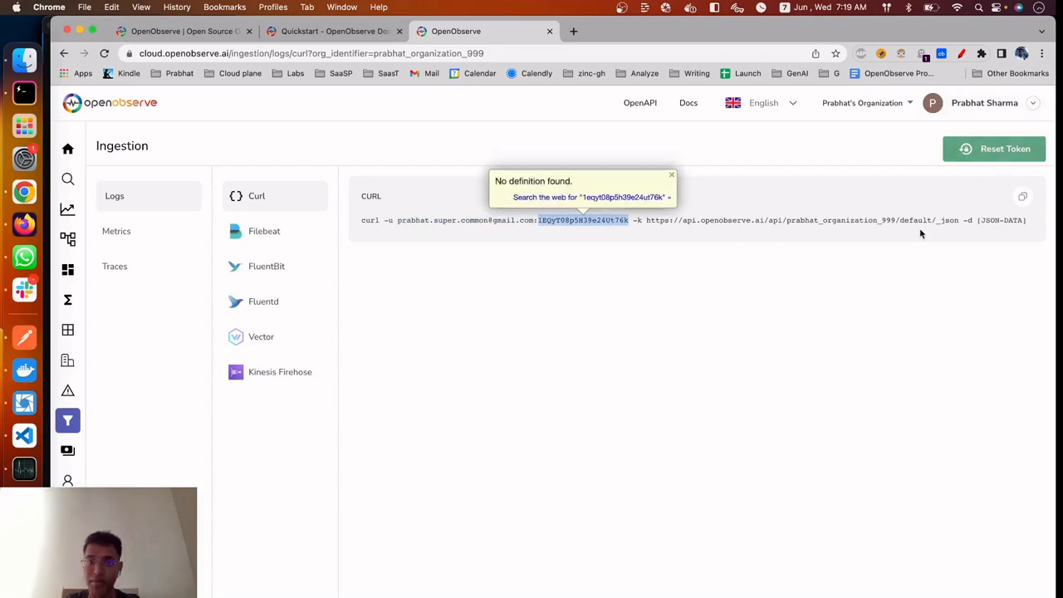
click(676, 311)
drag(646, 219, 778, 219)
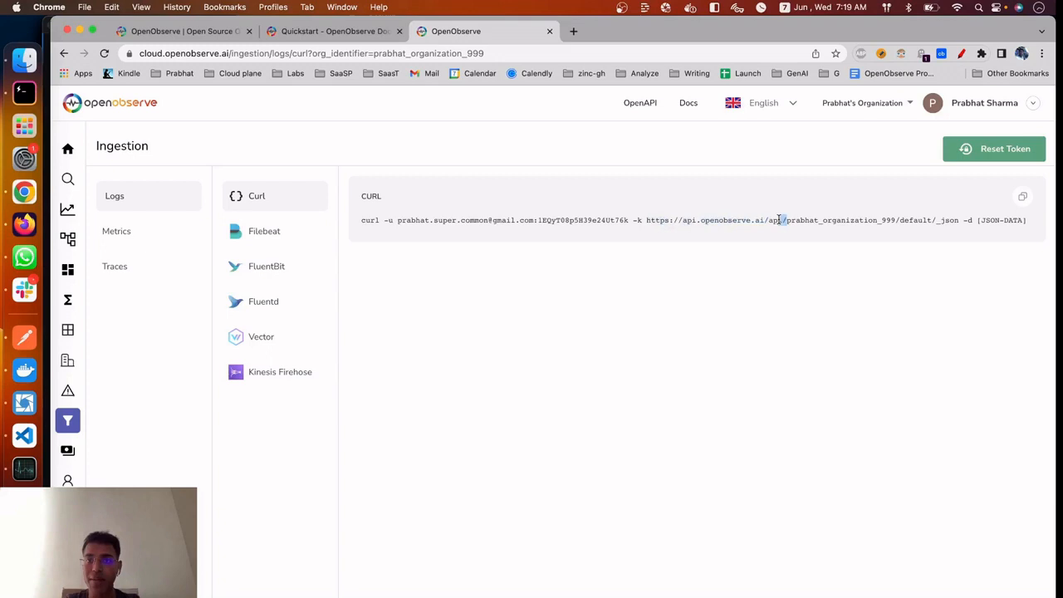
double_click(828, 220)
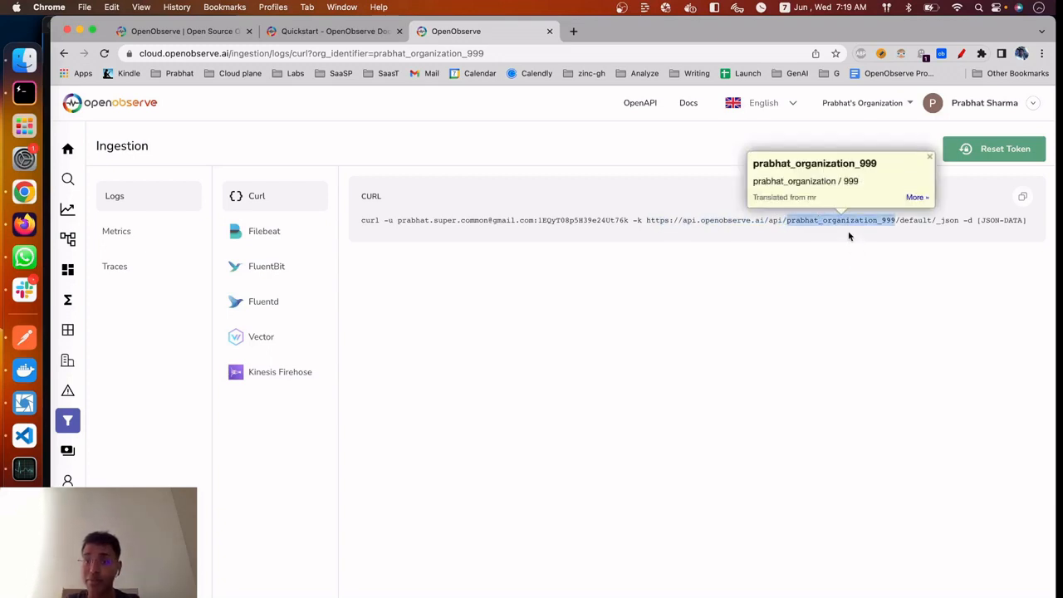
Examine the default stream name that follows the organization name in the Curl command's URL
click(849, 236)
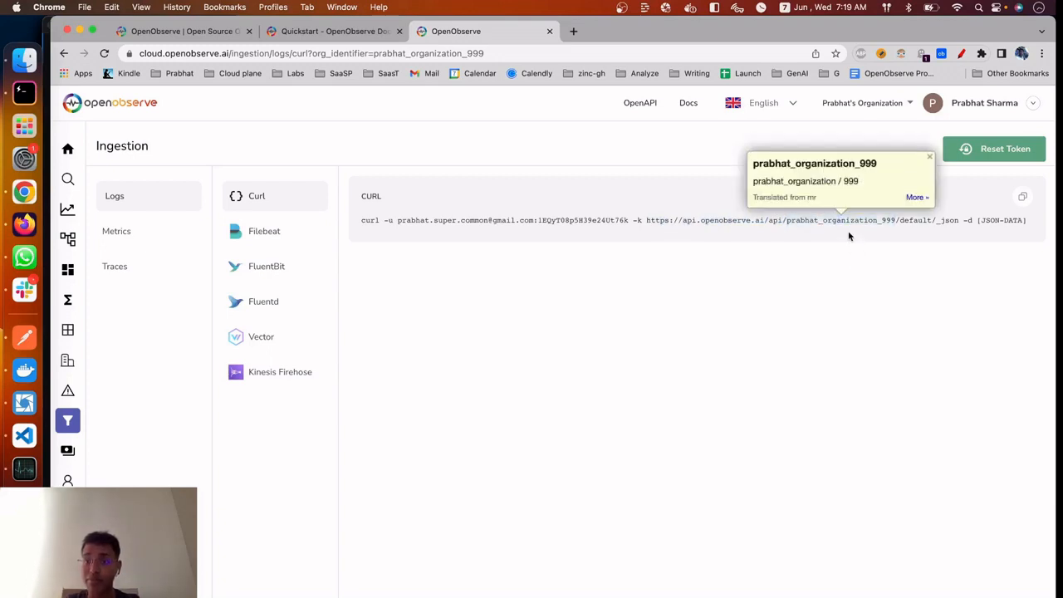
double_click(912, 219)
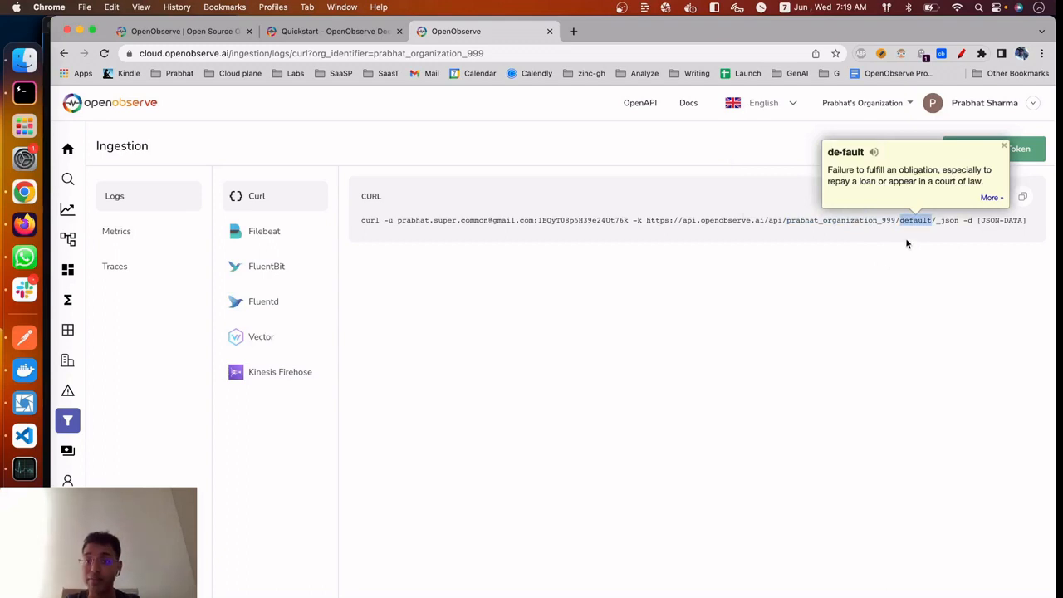
click(905, 237)
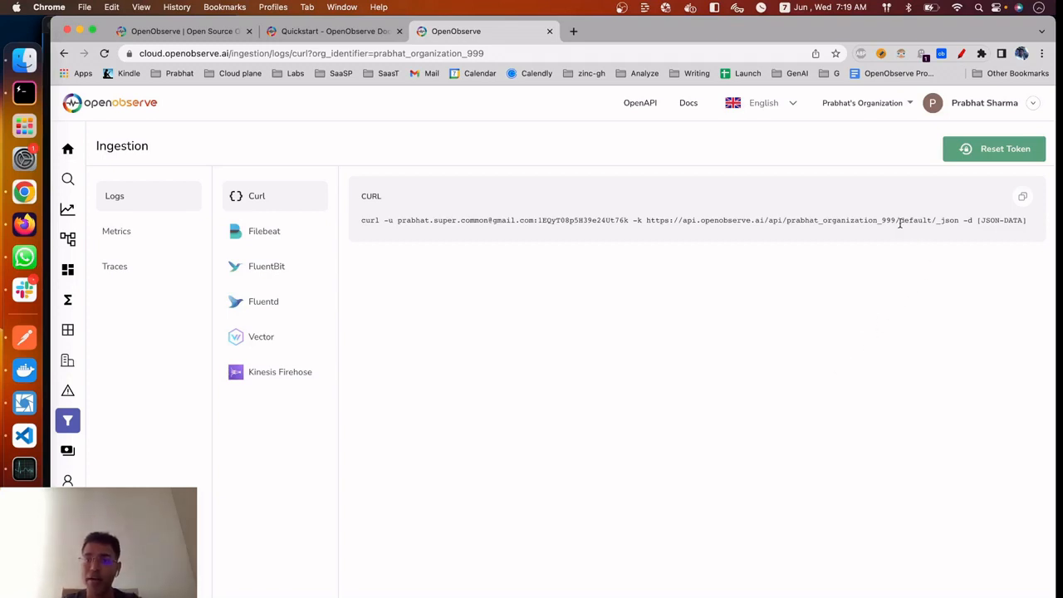
drag(899, 222, 933, 221)
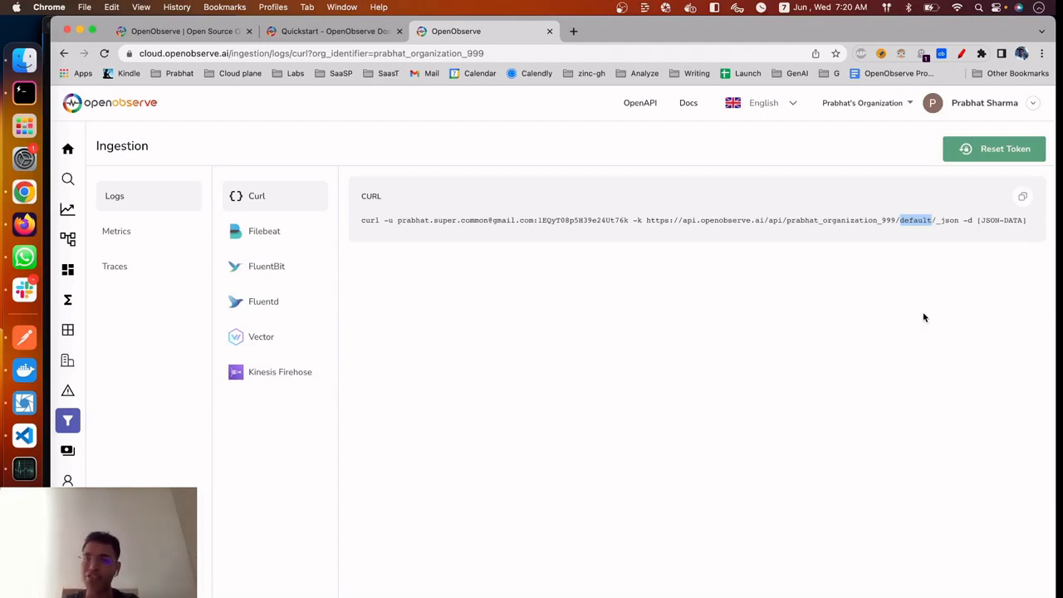
click(741, 278)
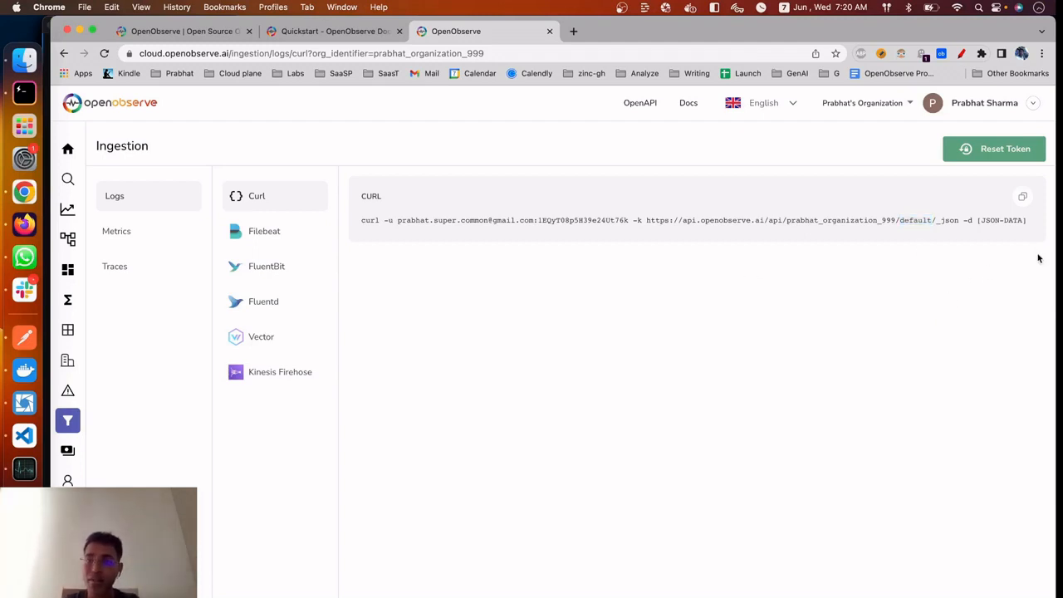
key(super+Tab)
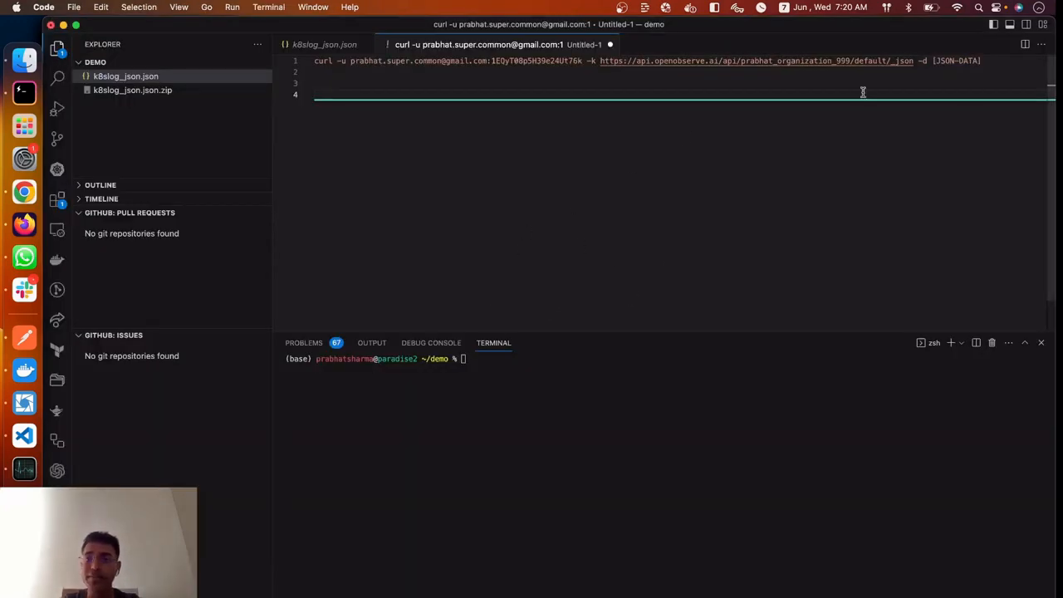
key(super+Tab)
click(303, 31)
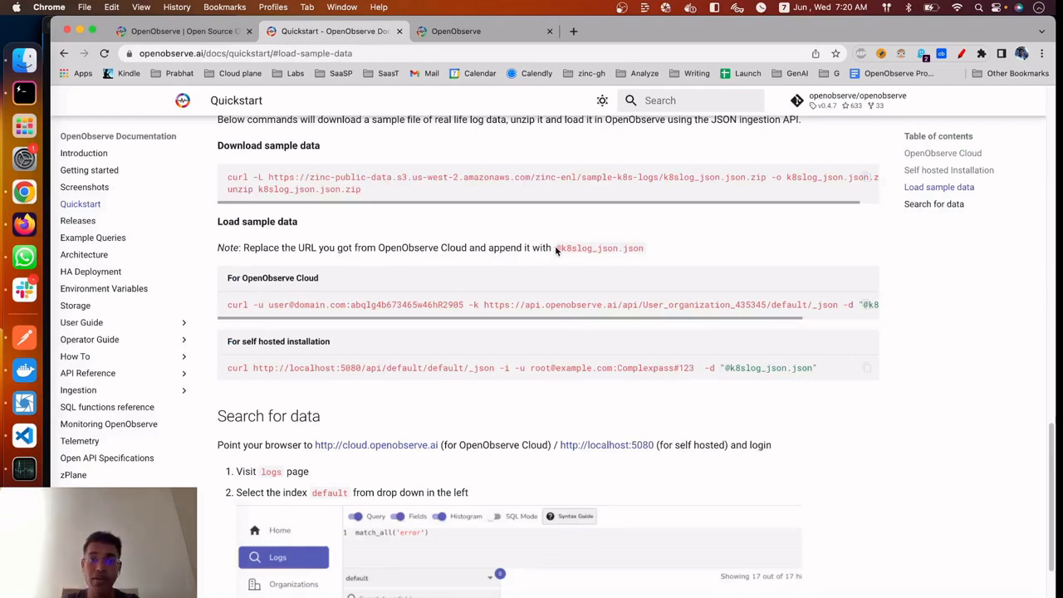
drag(556, 247, 642, 248)
key(super+c)
key(super+Tab)
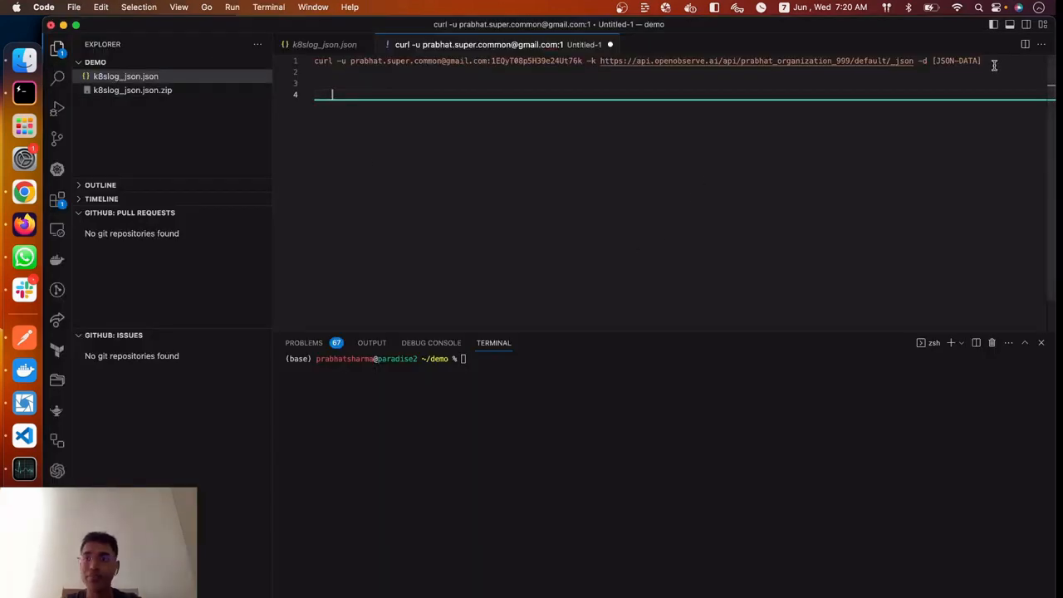
drag(931, 59, 1011, 56)
key(BackSpace)
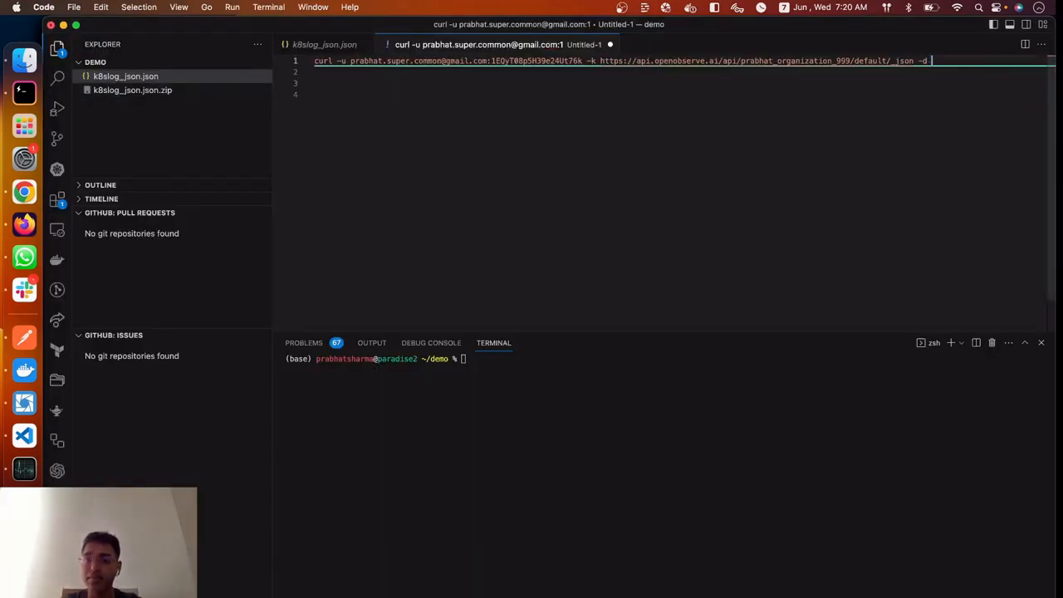
text(")
key(super+v)
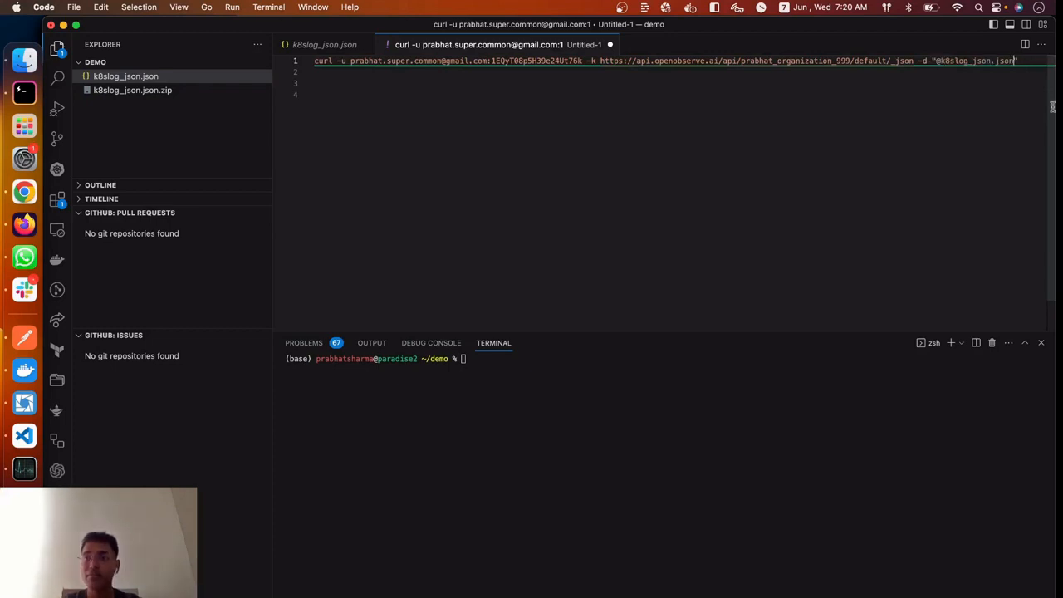
key(Down)
Copy the completed curl command with its ingestion token from the untitled file and run it in the integrated terminal
click(294, 61)
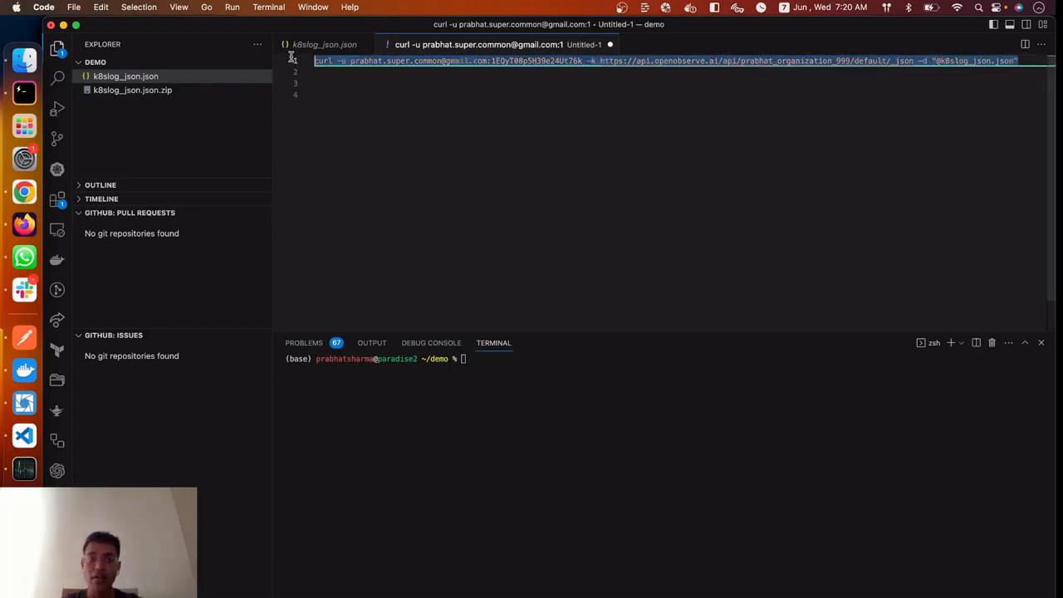
key(super+c)
click(496, 471)
key(super+v)
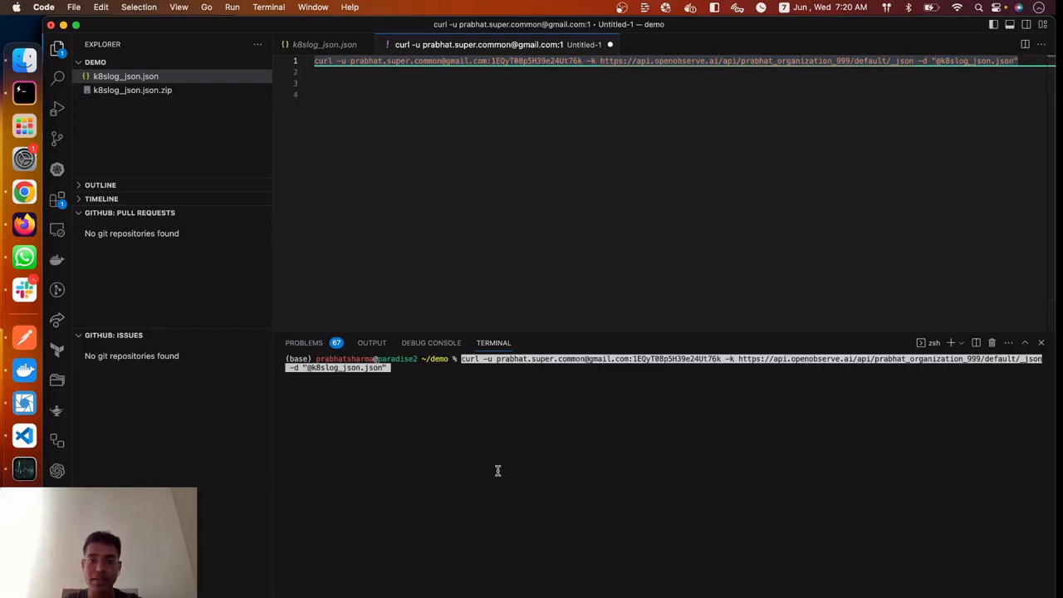
key(Return)
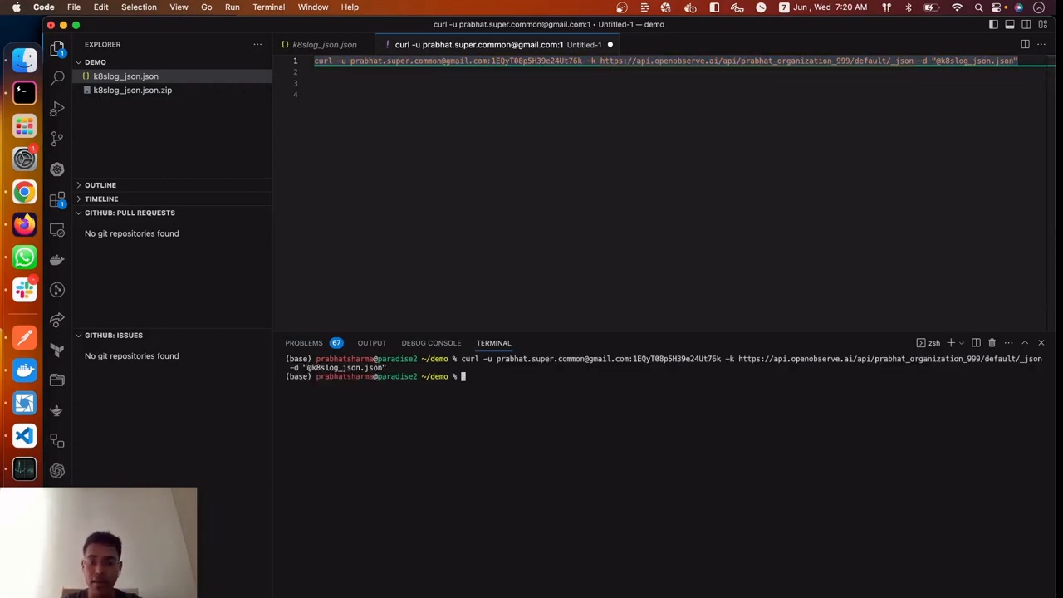
List the demo folder's files with ll and check the size of k8slog_json.json
text(ll)
key(Return)
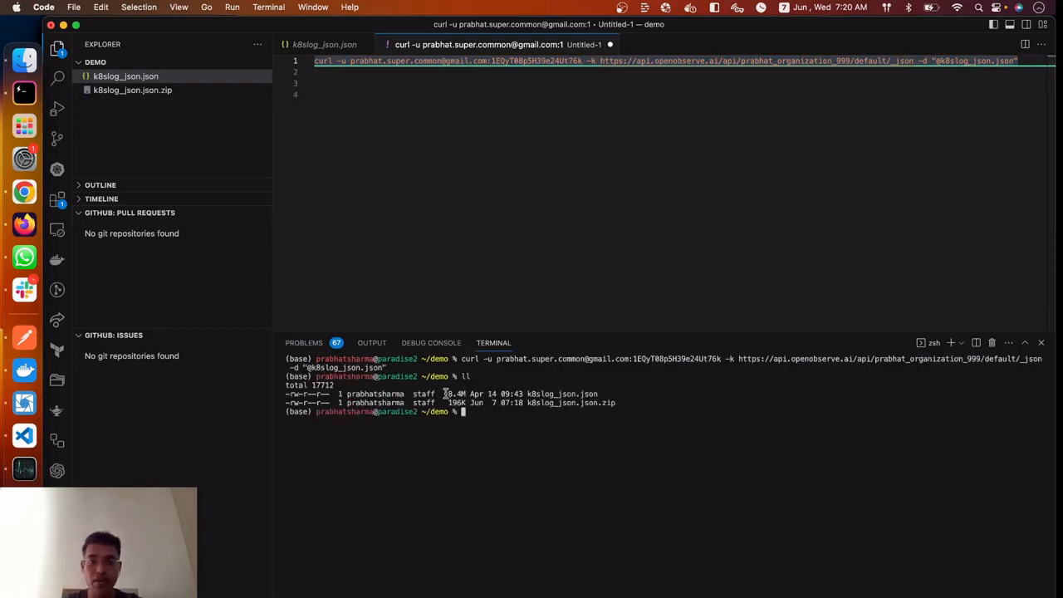
drag(445, 394, 596, 395)
click(577, 438)
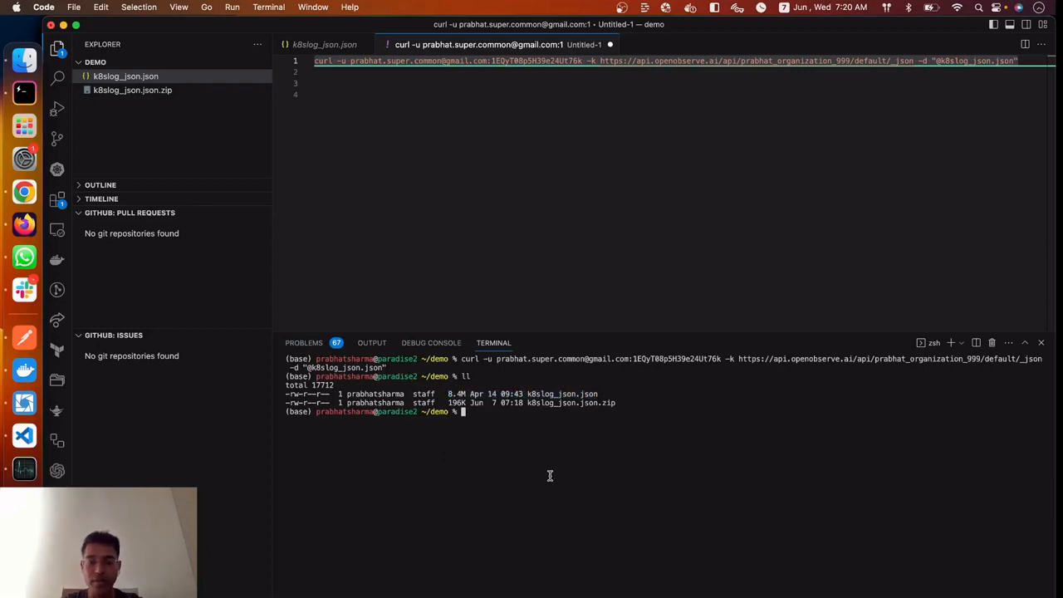
Run the curl command with its ingestion token again to ingest k8slog_json.json and check the counts in the response
key(super+v)
key(Return)
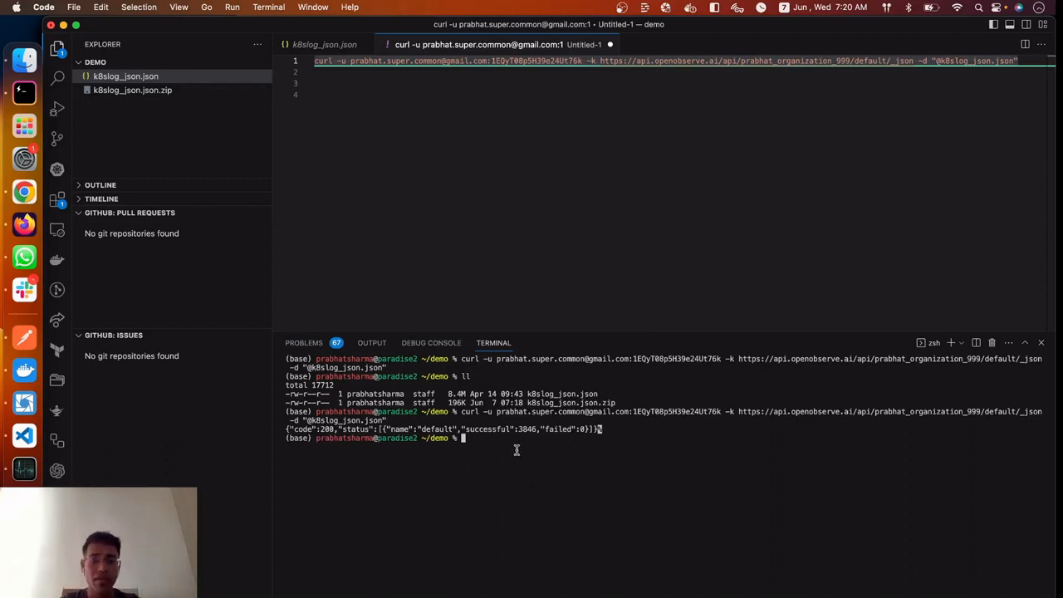
drag(518, 428, 652, 424)
click(590, 433)
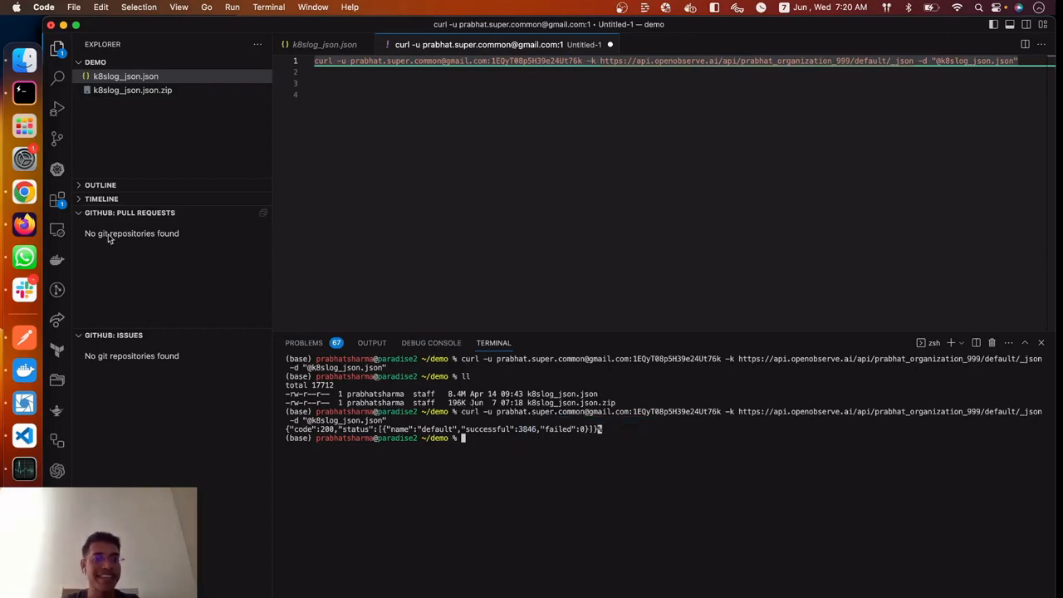
Switch to OpenObserve Cloud in Chrome, open the Logs page and reload it
click(24, 191)
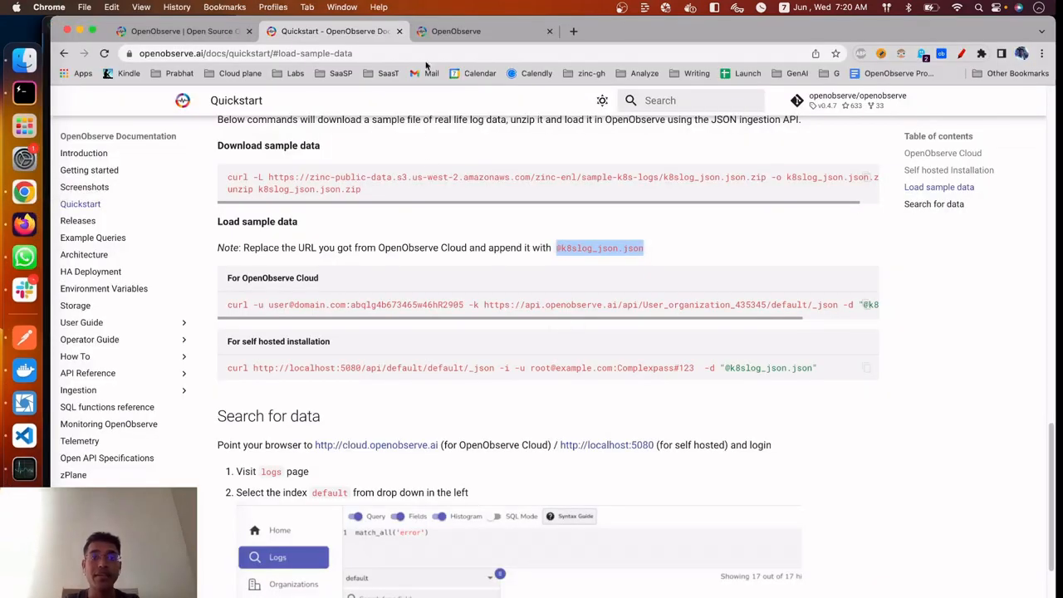
click(437, 31)
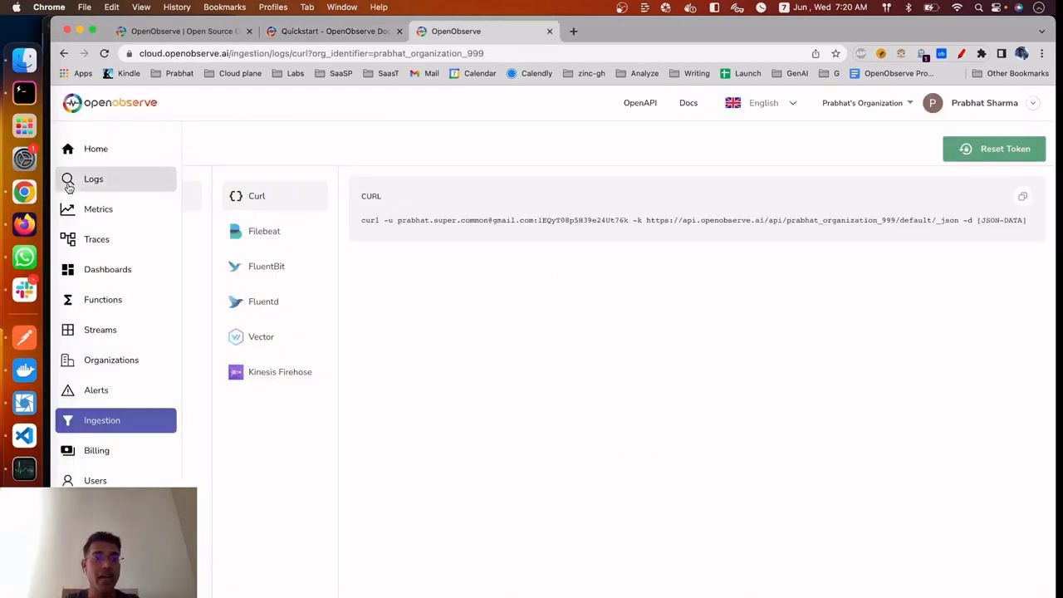
click(68, 179)
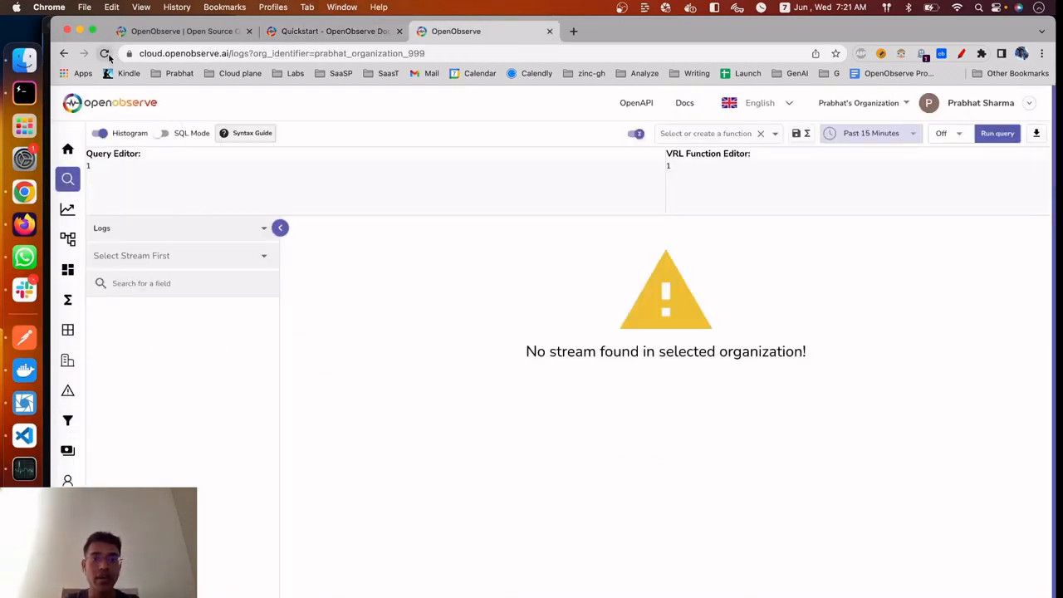
click(104, 53)
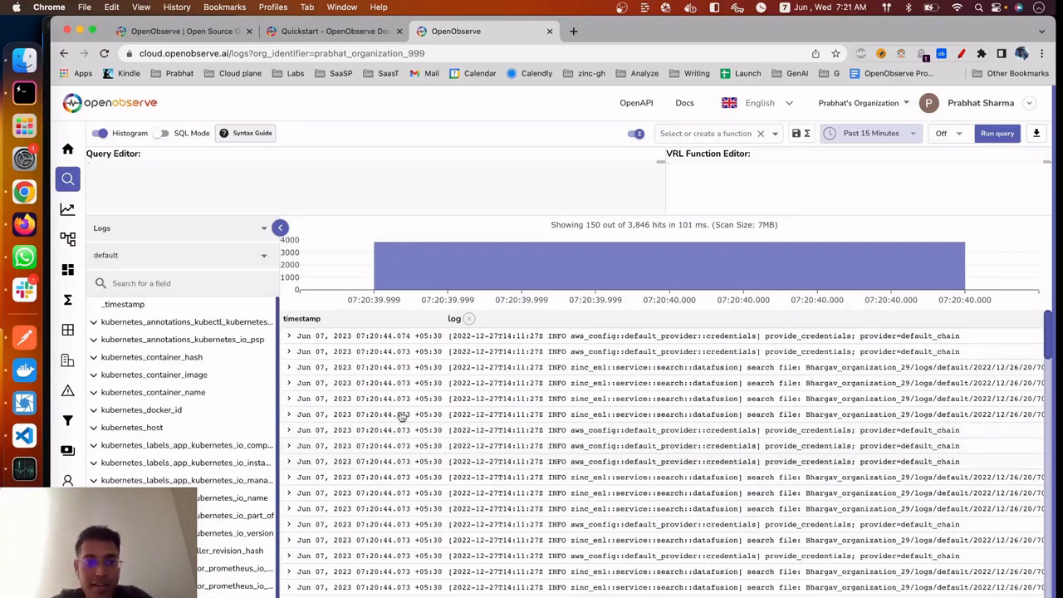
Inspect the ingested log records inline and in Source Details, moving on through the records and viewing both JSON and table forms
click(289, 337)
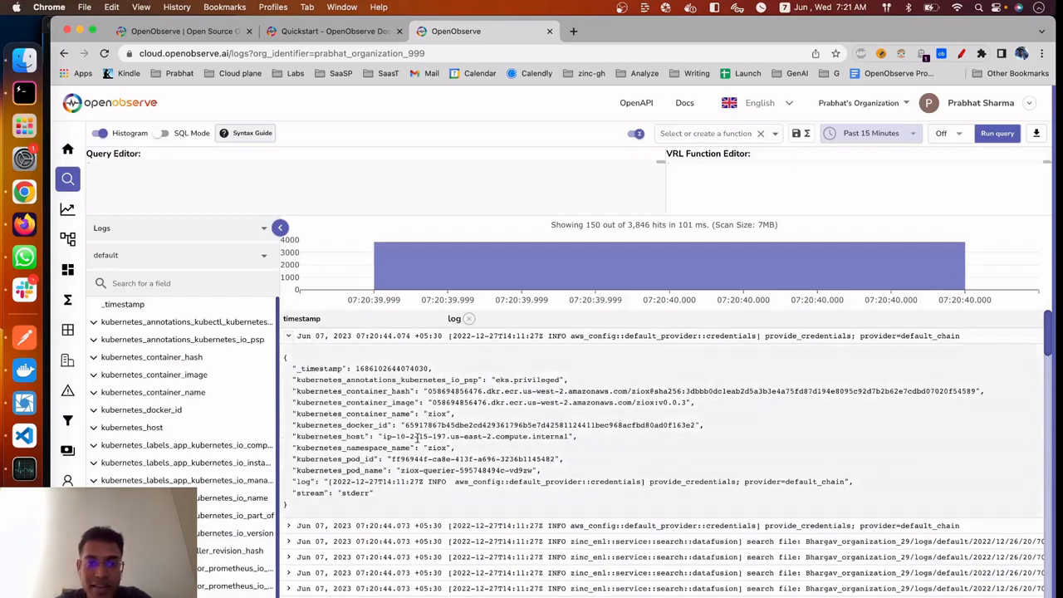
click(288, 335)
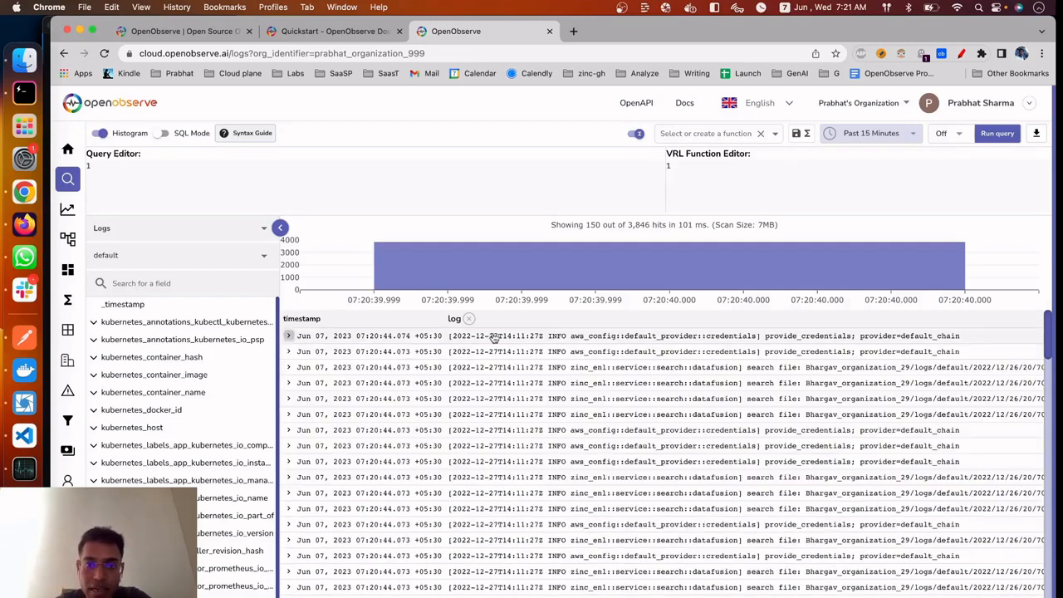
click(489, 337)
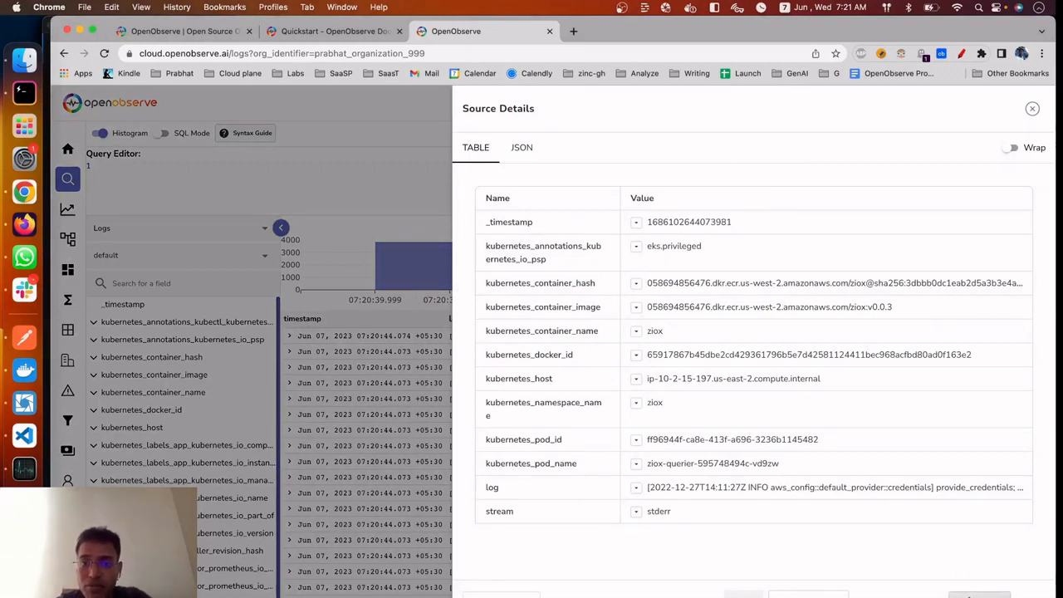
click(967, 594)
click(978, 594)
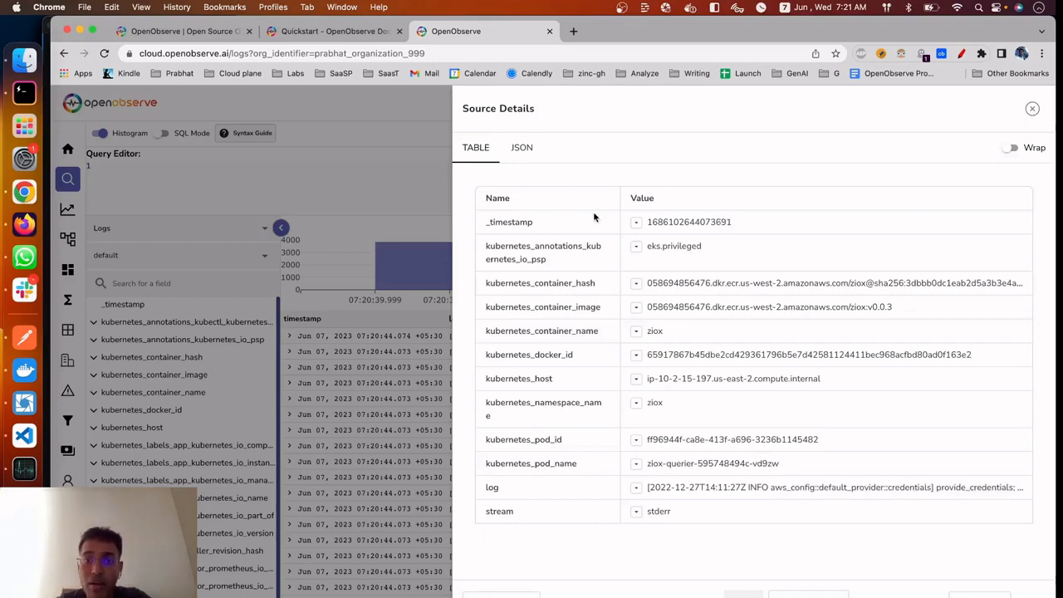
click(520, 147)
click(476, 147)
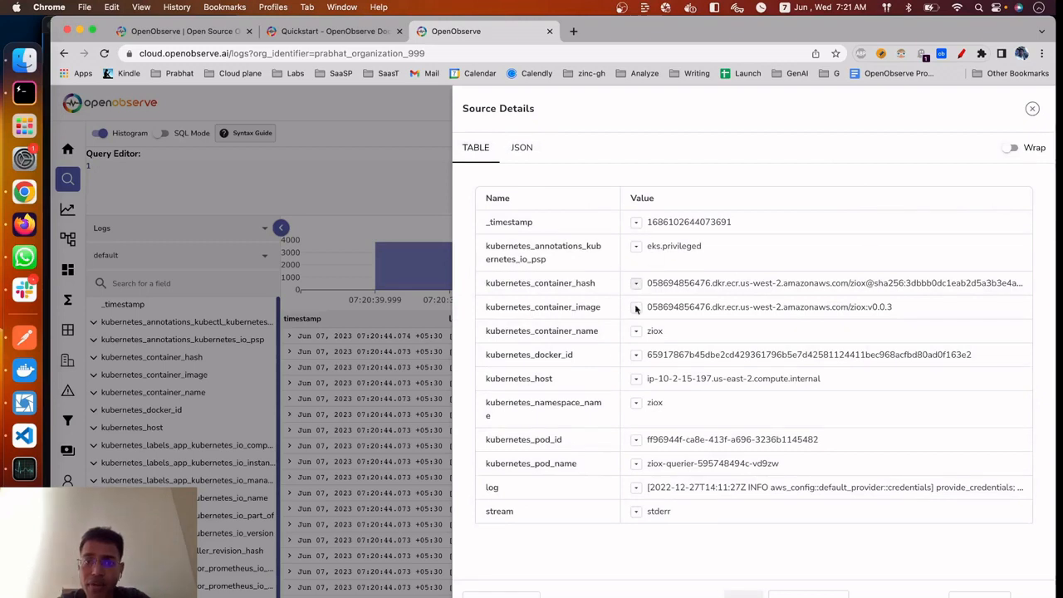
Include kubernetes_container_name='ziox' as a search term from the record's details and run the query
click(638, 333)
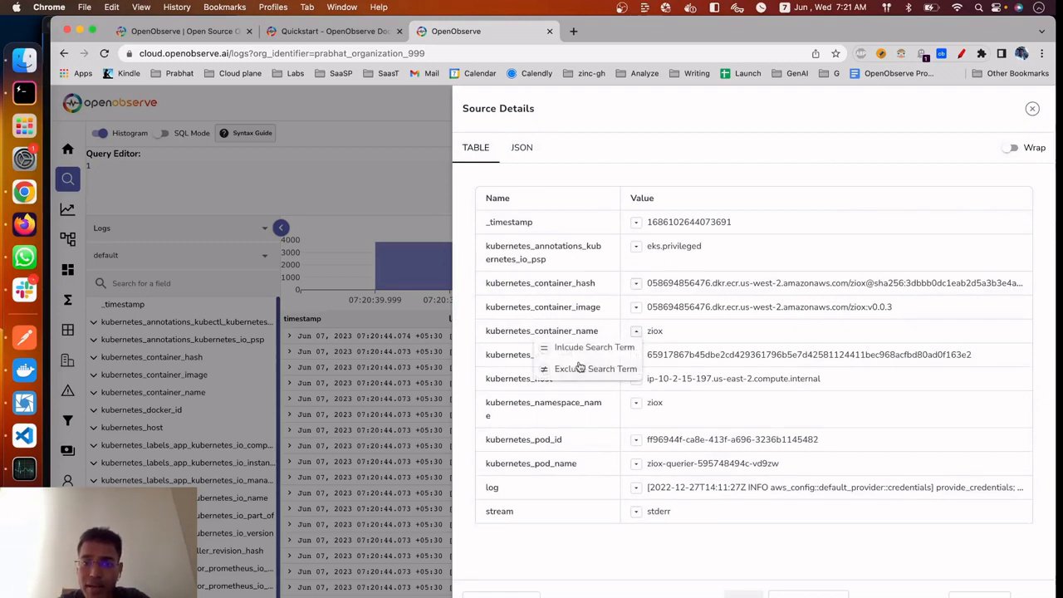
click(585, 347)
click(298, 163)
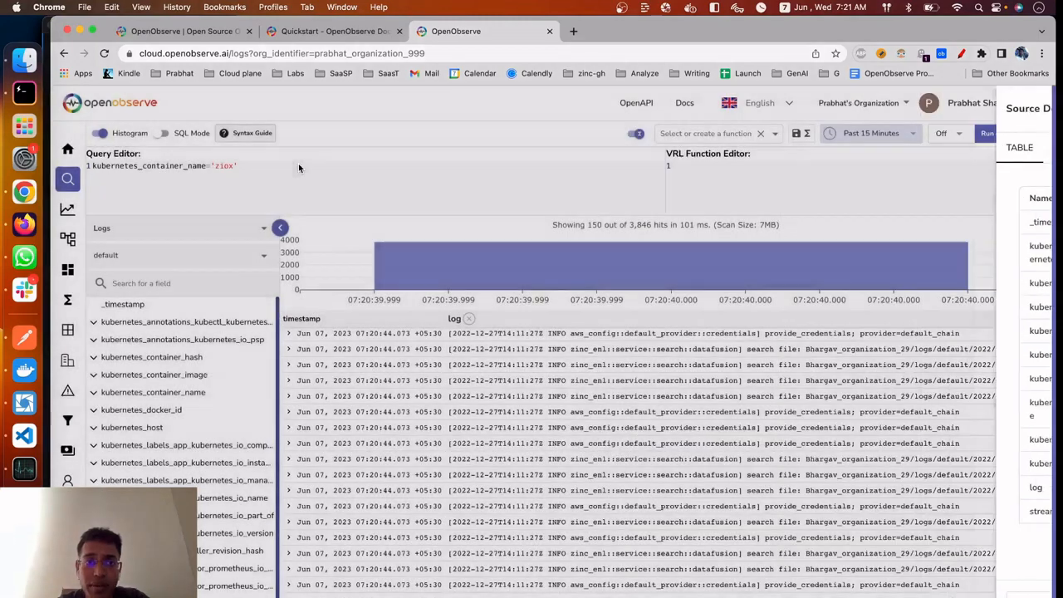
click(987, 136)
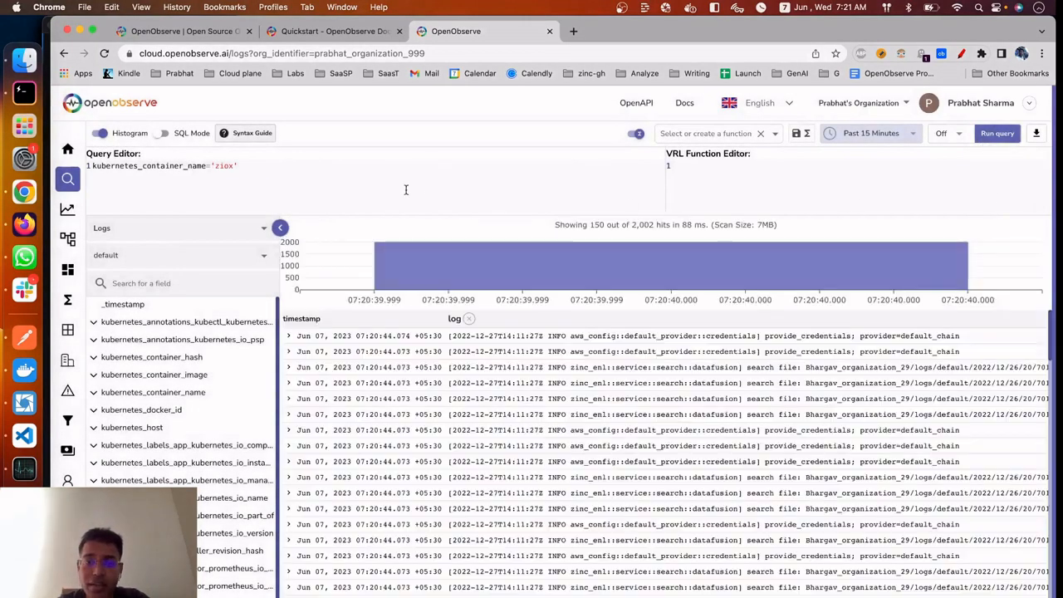
Replace the query with a filter on kubernetes_host='ip-10-2-15-197.us-east-2.compute.internal' taken from that field's value list
key(super+a)
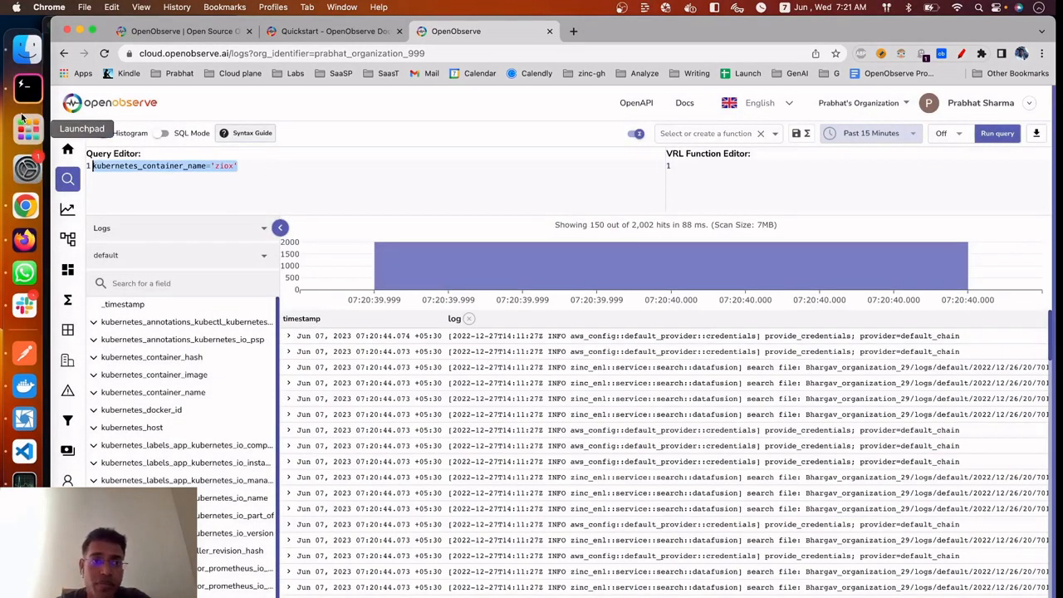
key(BackSpace)
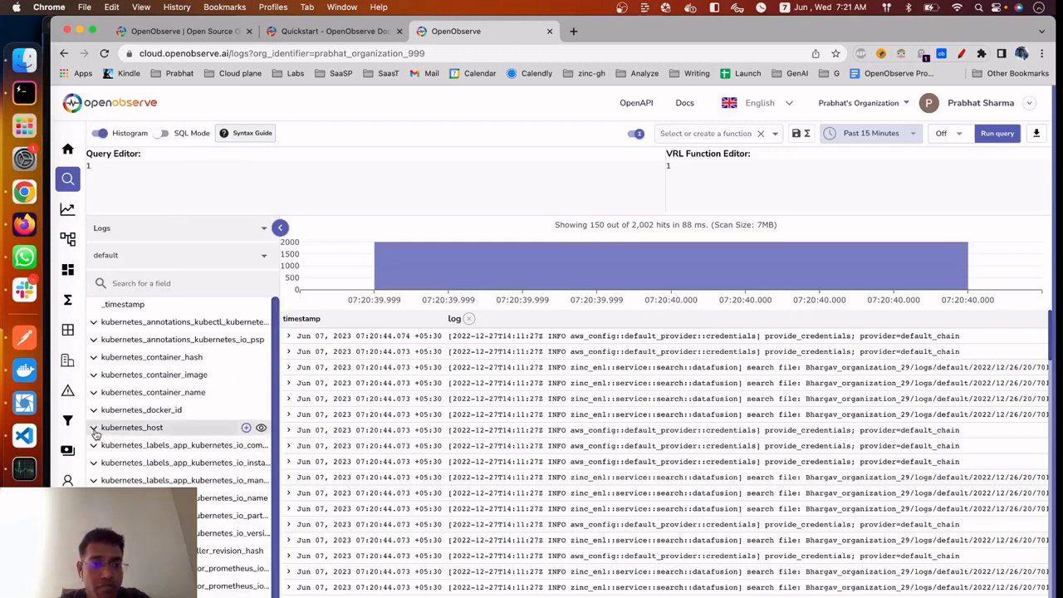
click(124, 427)
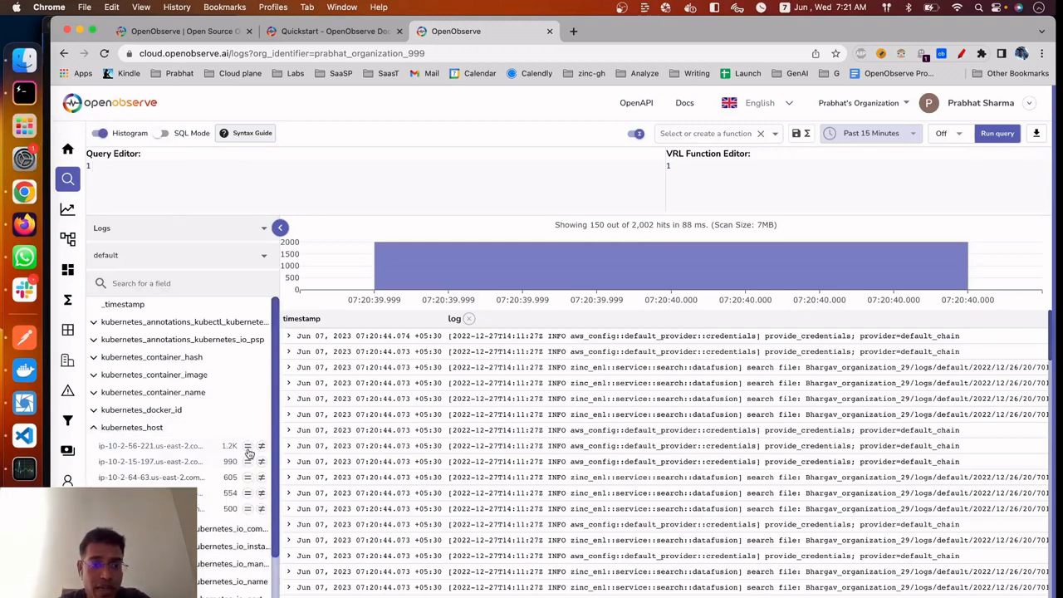
click(247, 461)
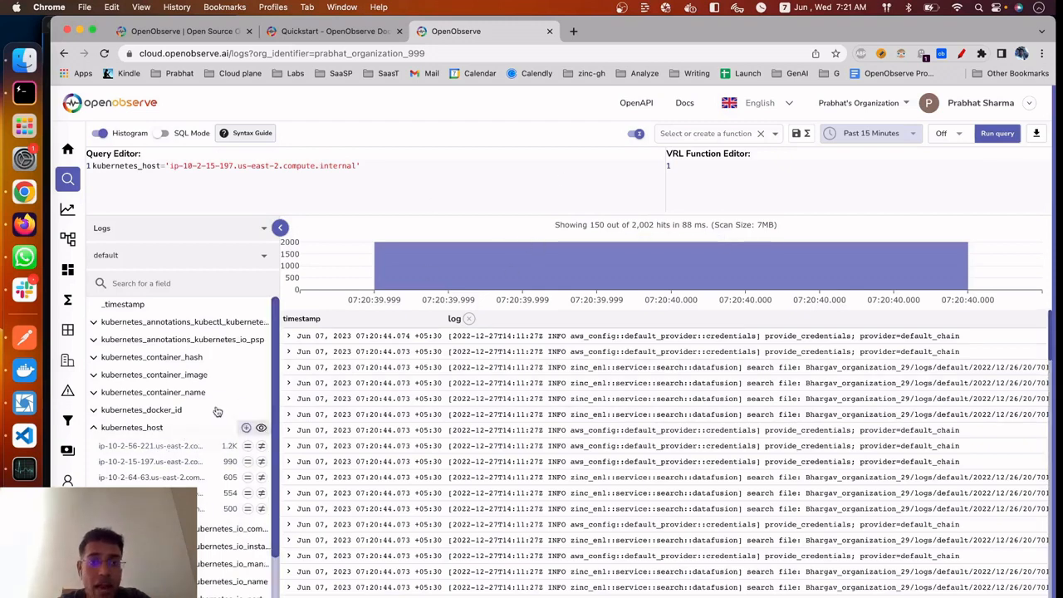
Add kubernetes_namespace_name='ziox' to the query from that field's value list and run the query
scroll(216, 515, down, 4)
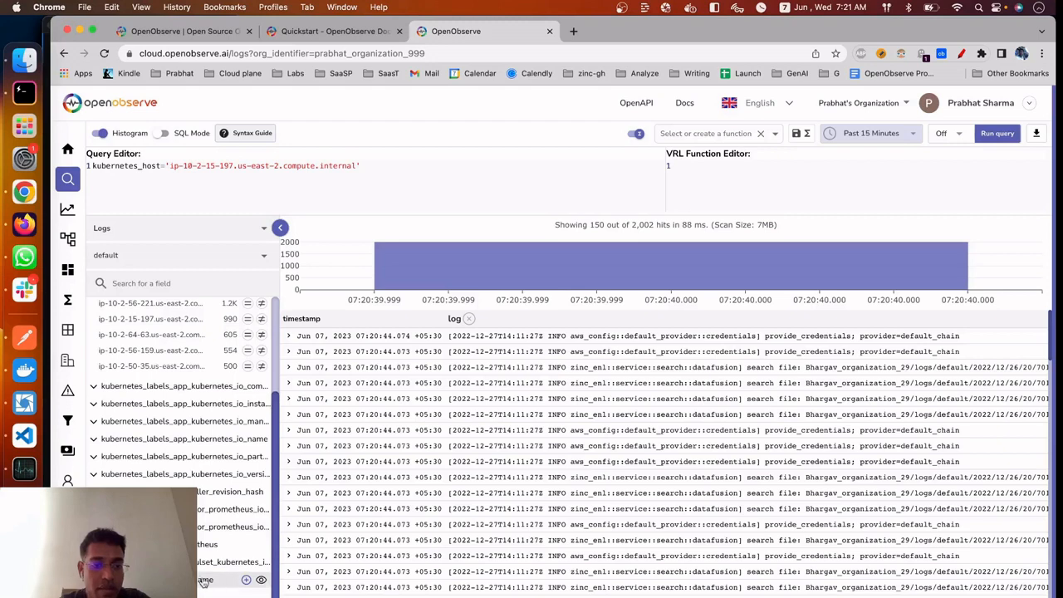
scroll(216, 523, down, 2)
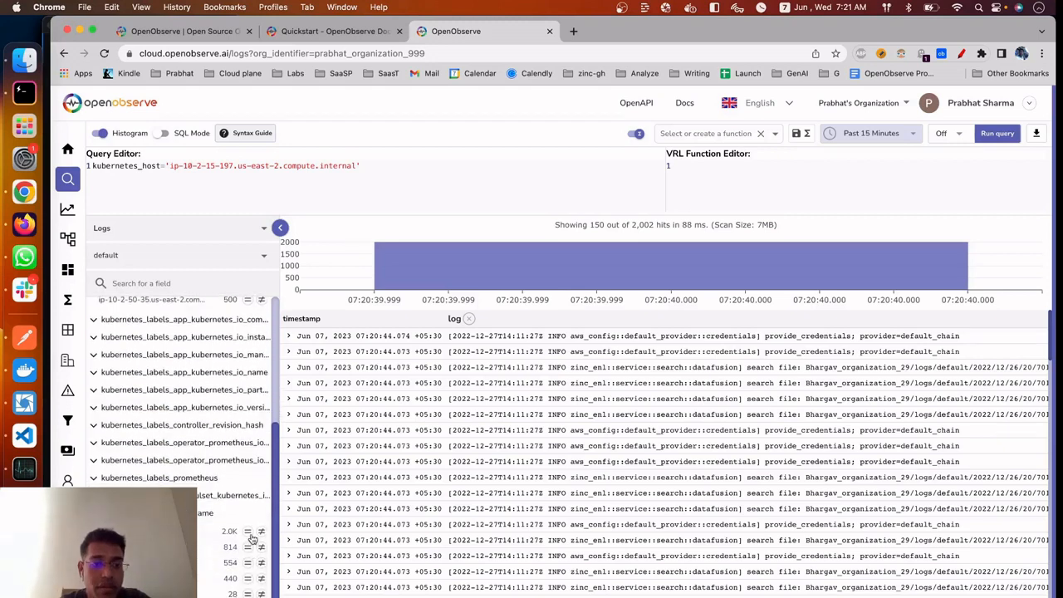
click(248, 531)
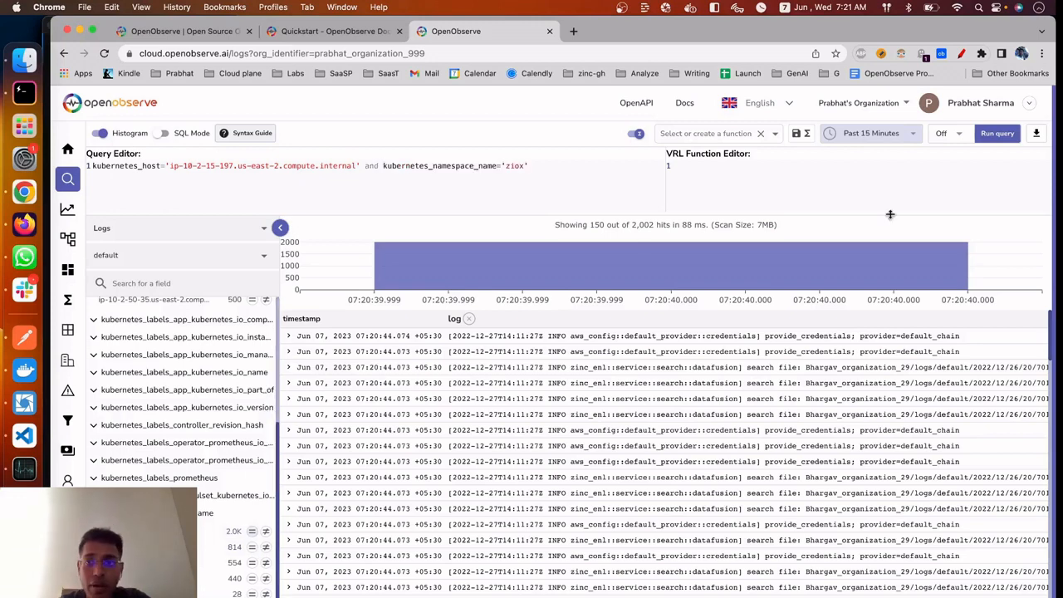
click(998, 133)
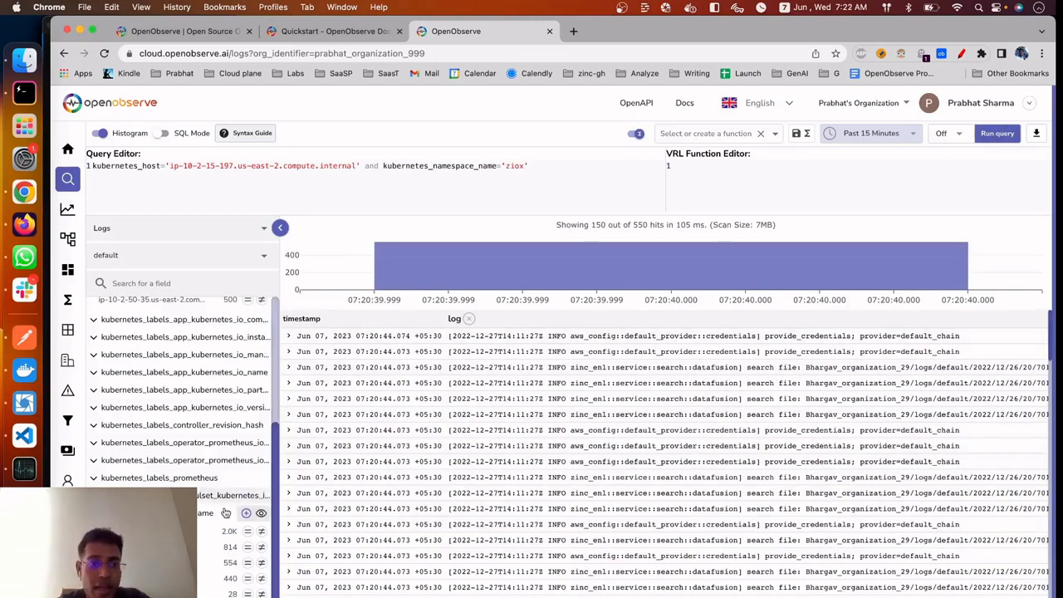
Replace the log column in the results with kubernetes_namespace_name, briefly adding and removing the kubernetes_labels_prometheus column
click(261, 514)
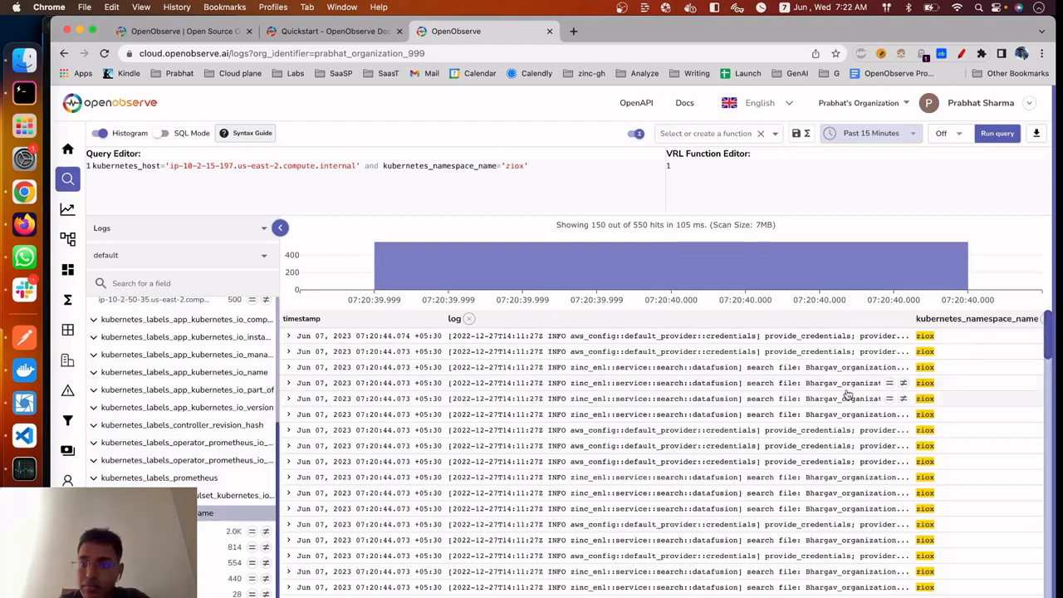
click(468, 318)
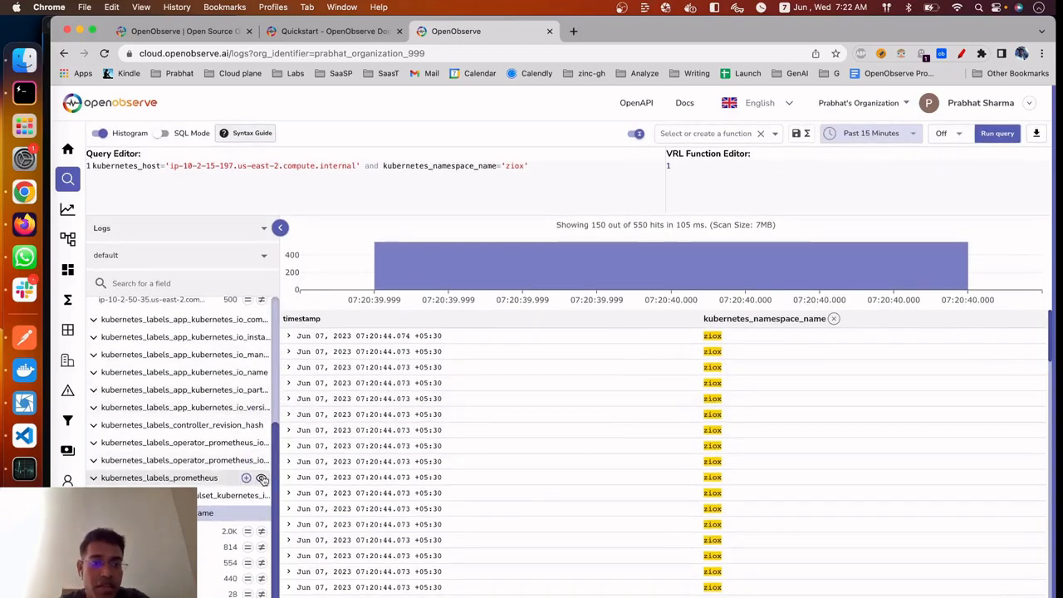
click(262, 480)
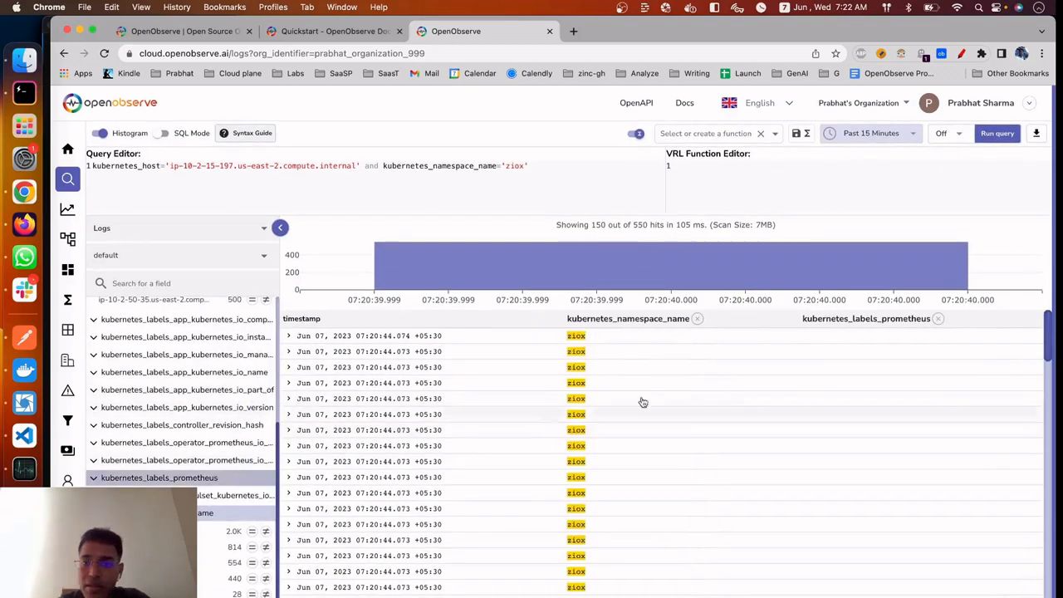
click(940, 318)
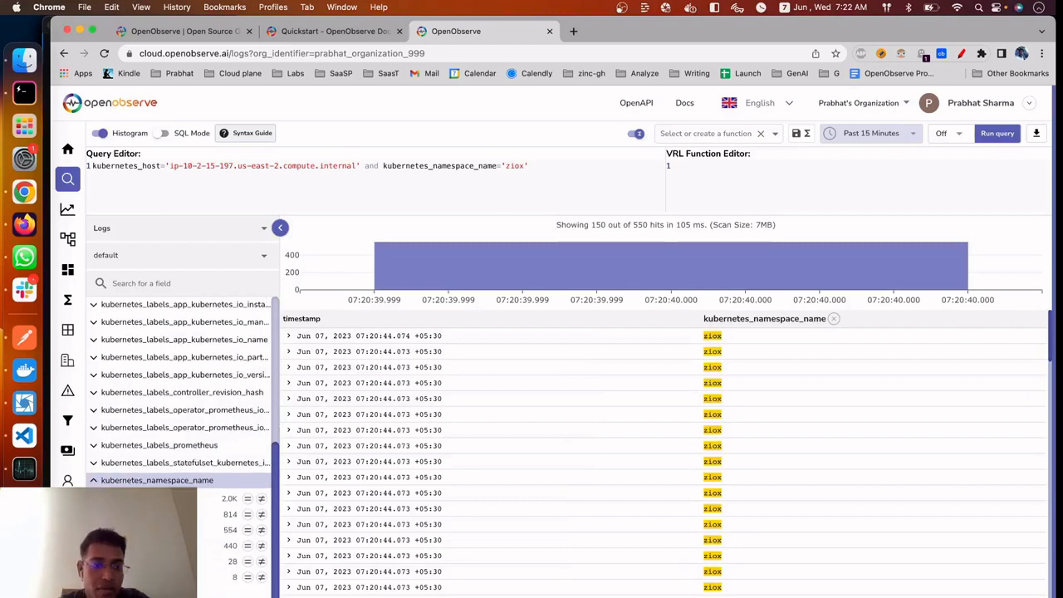
Add the kubernetes_pod_name and kubernetes_host fields as columns in the results table
click(260, 594)
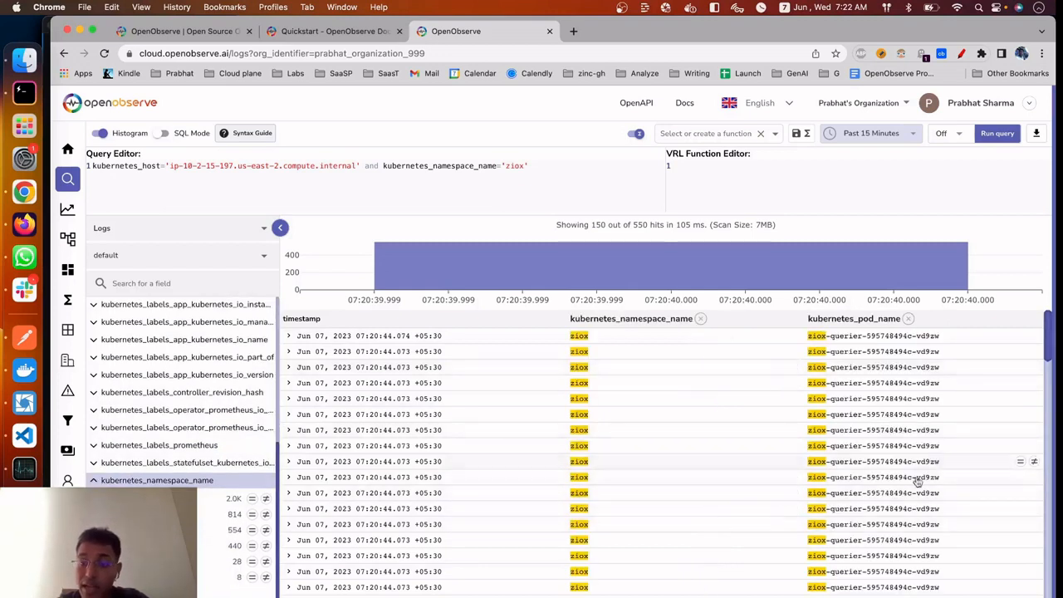
scroll(214, 373, up, 5)
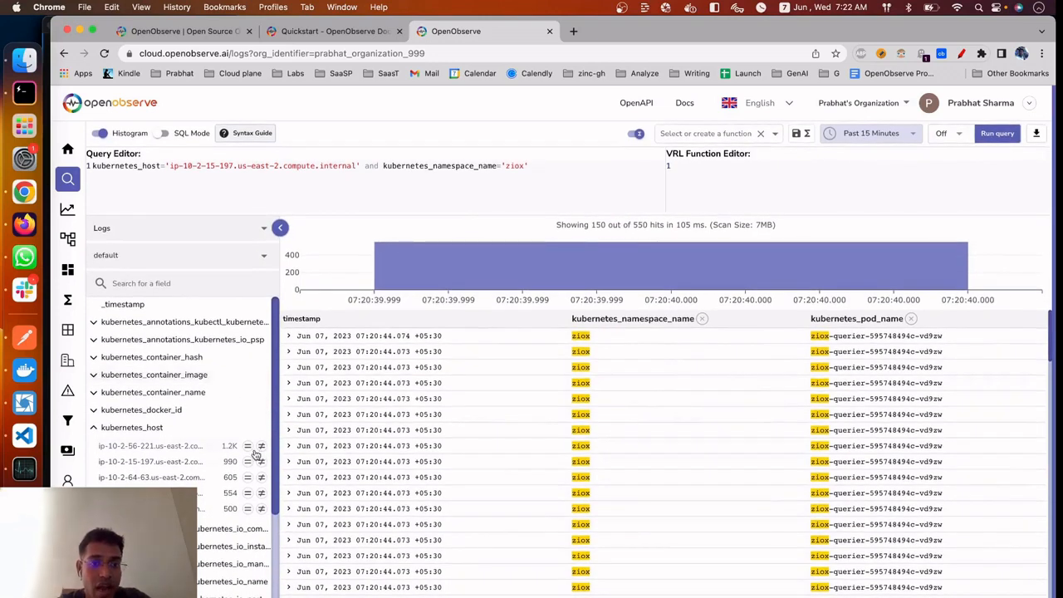
click(261, 427)
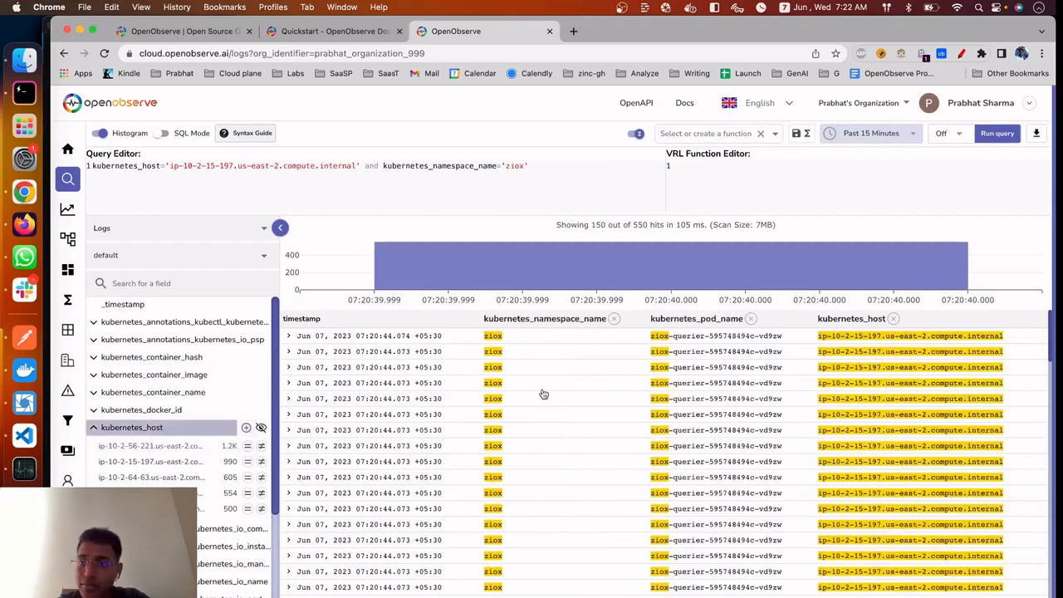
Search the field list for "log", add it as a results column, and collapse the field list to view the wider table
click(182, 283)
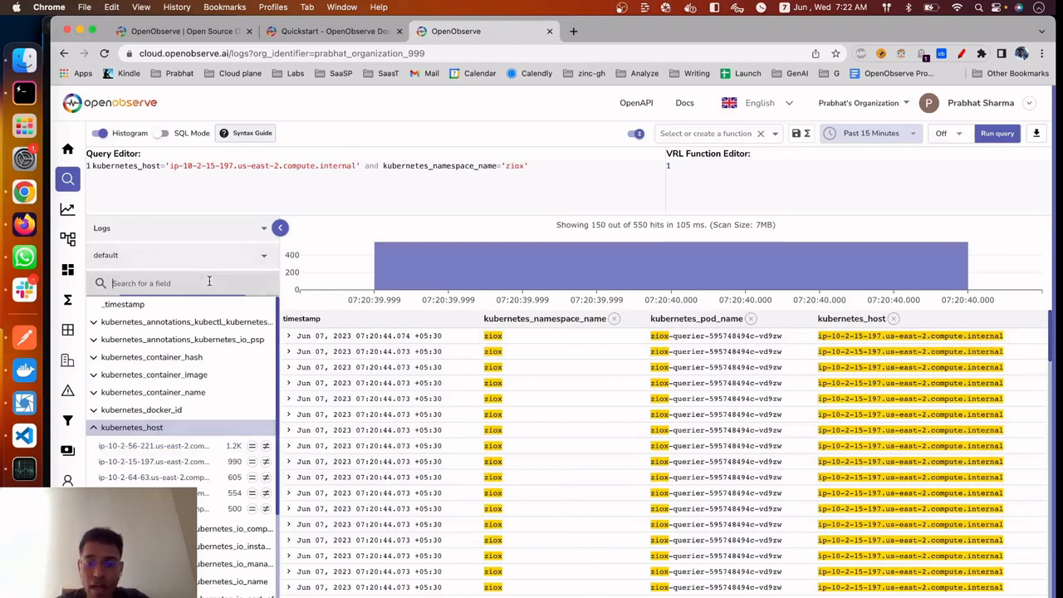
text(log)
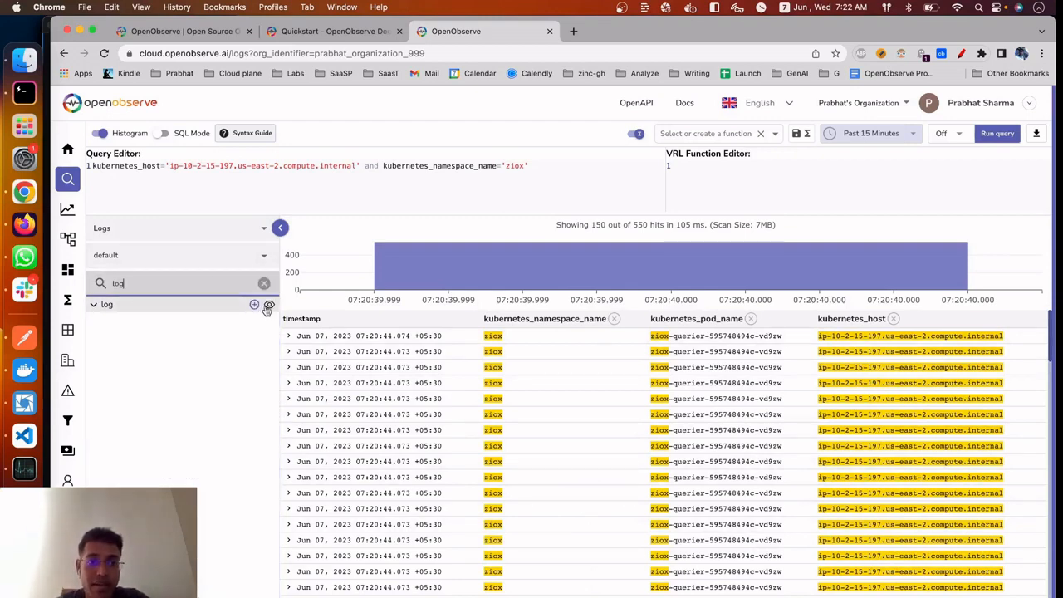
click(267, 304)
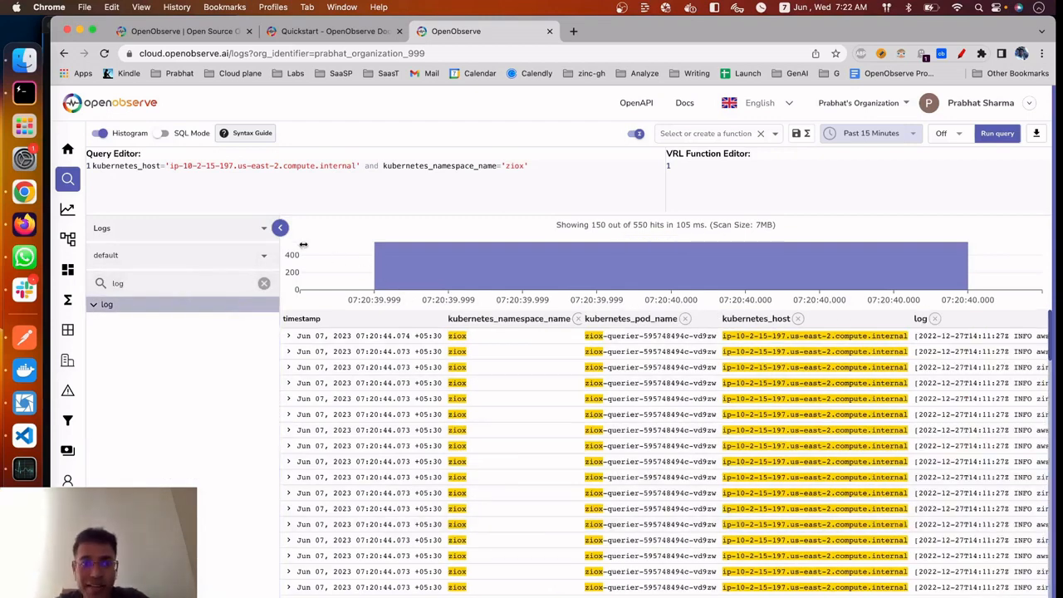
click(279, 227)
scroll(753, 514, right, 3)
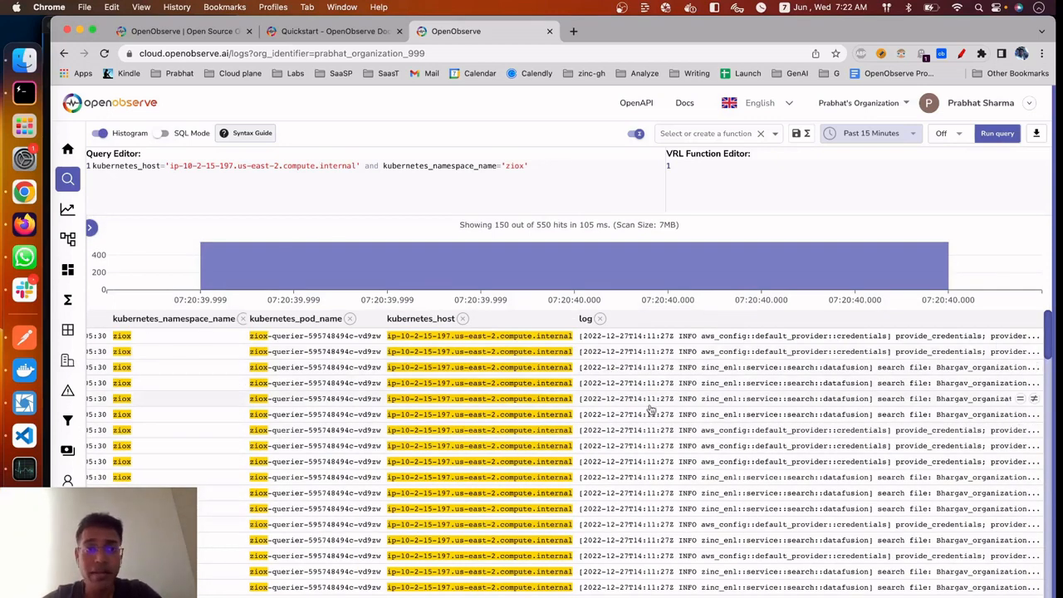
scroll(652, 405, left, 1)
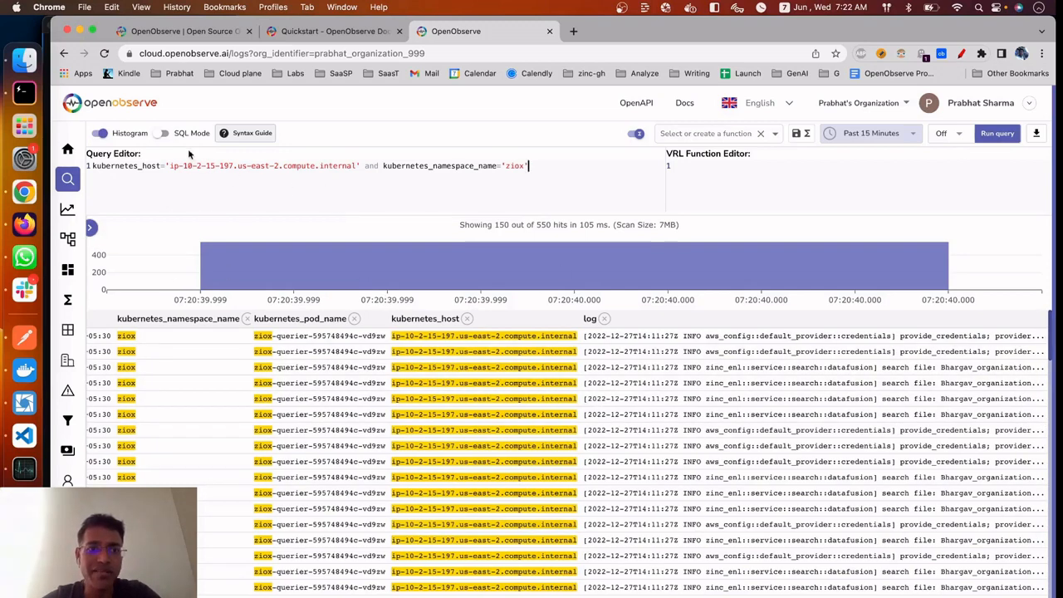
Turn SQL mode on to examine the WHERE clause of the full SELECT statement, and turn SQL mode back off
click(162, 134)
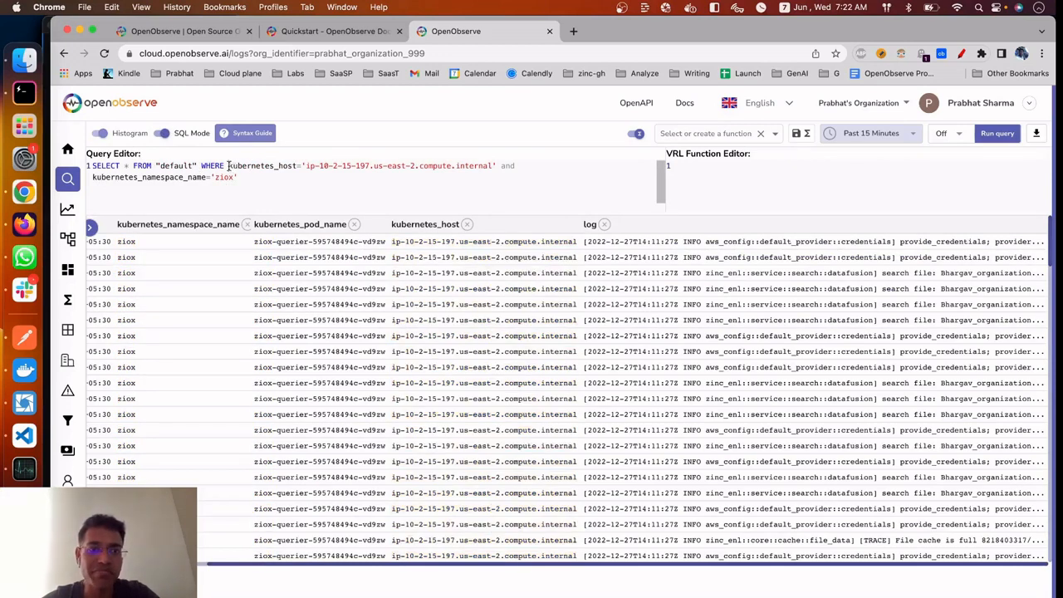
drag(227, 165, 265, 180)
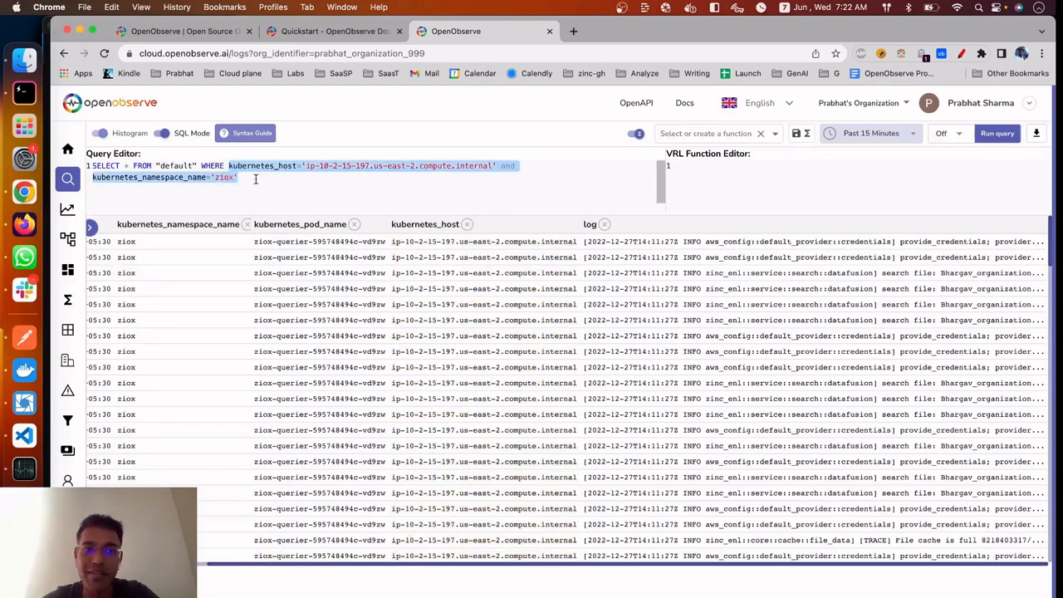
click(171, 134)
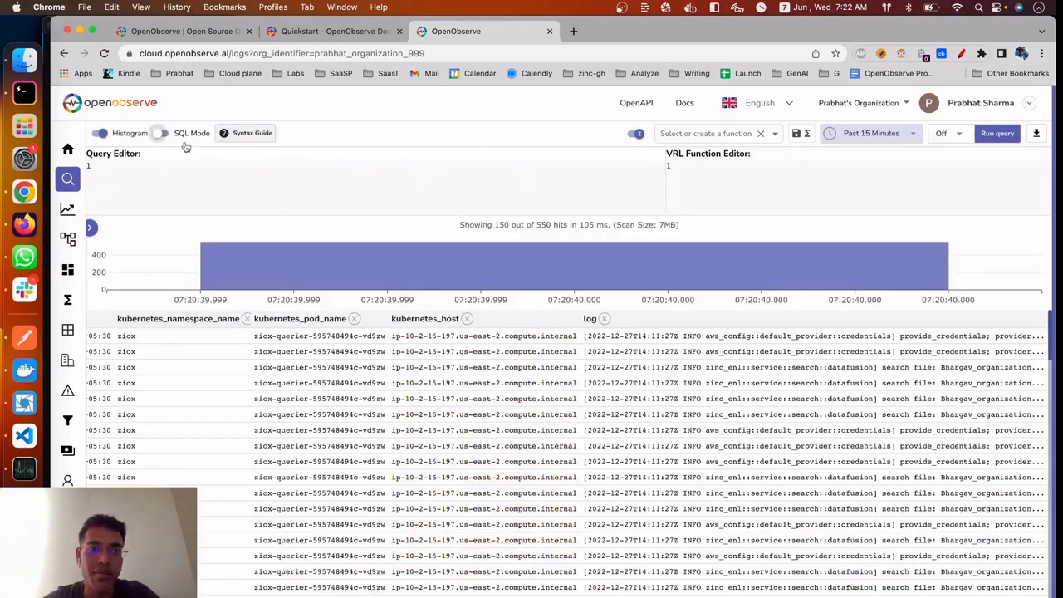
Consult the Syntax Guide and run a full-text search with match_all('error')
click(245, 134)
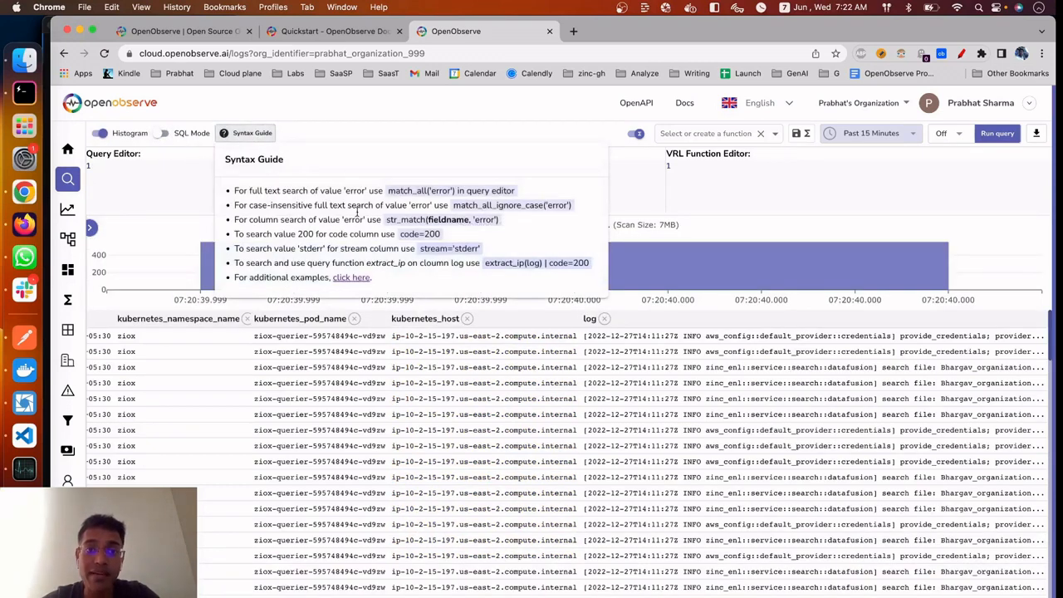
click(177, 213)
text(match)
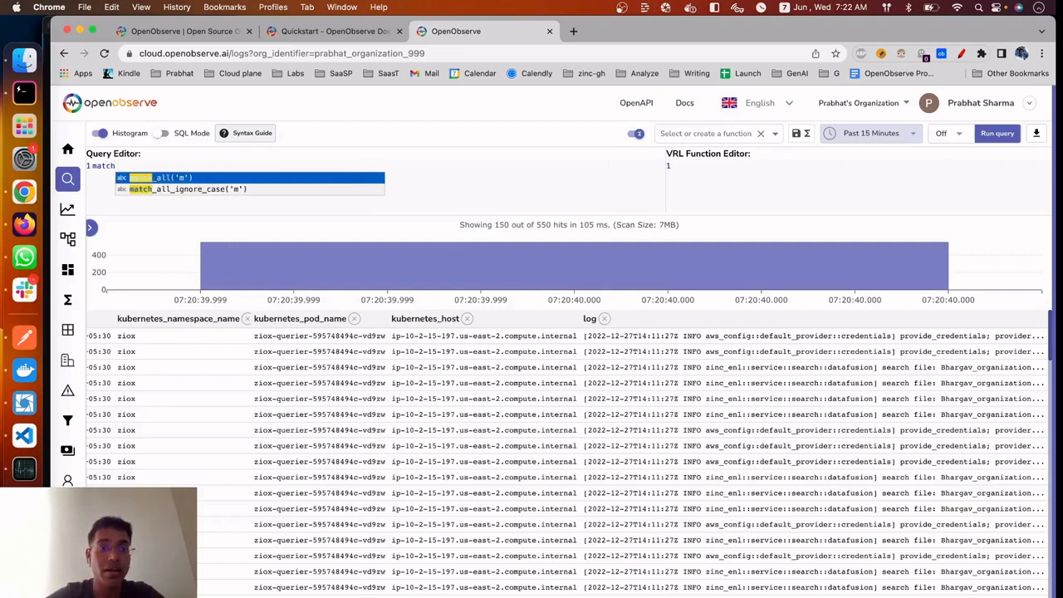
key(Return)
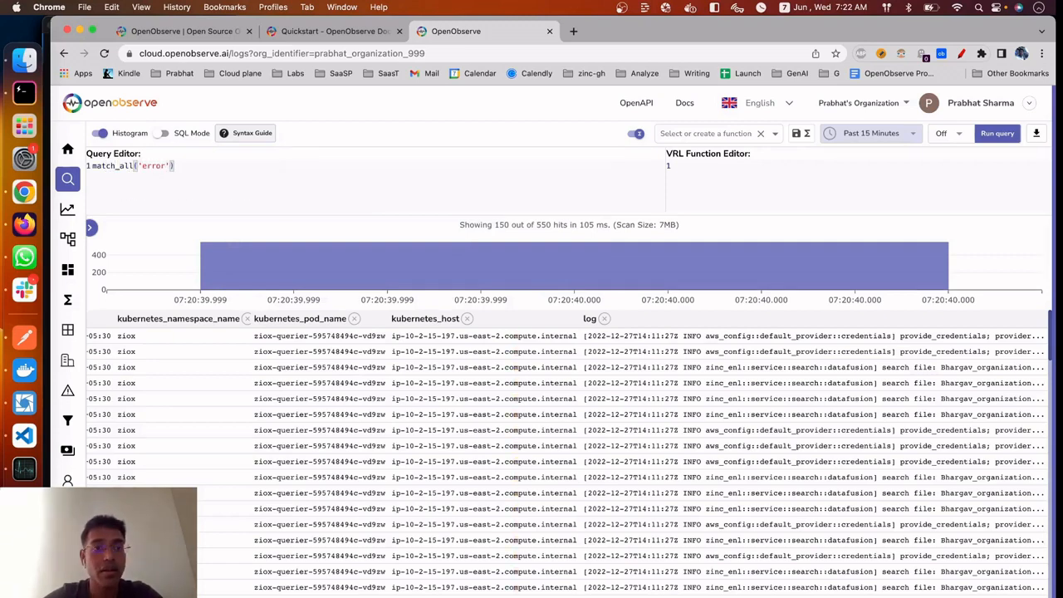
key(super+Return)
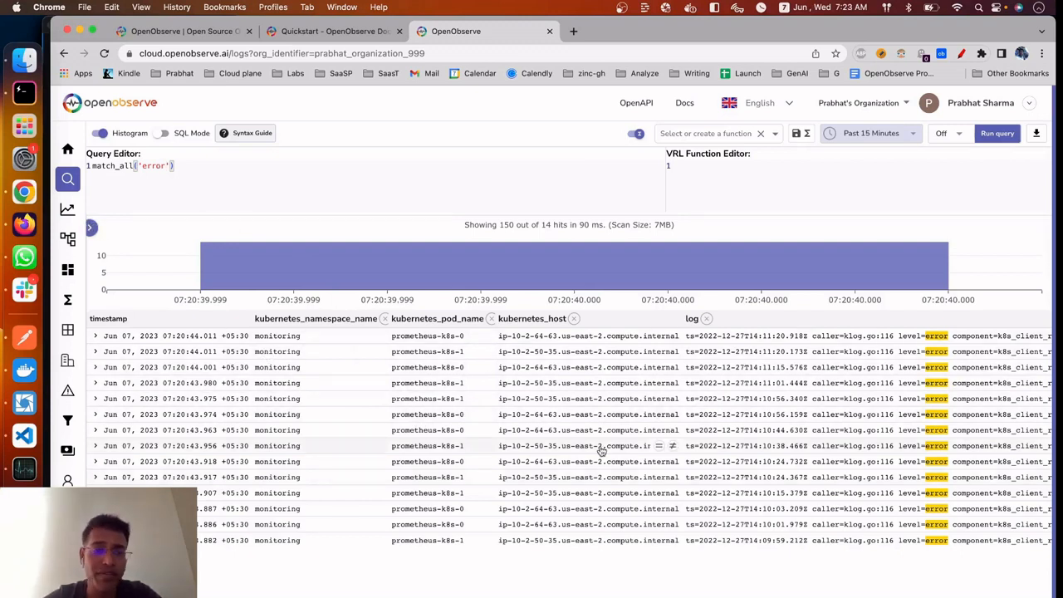
Go to the Streams page and open the default stream's details to check the log field's Full Text Search Key setting
mouse_move(93, 311)
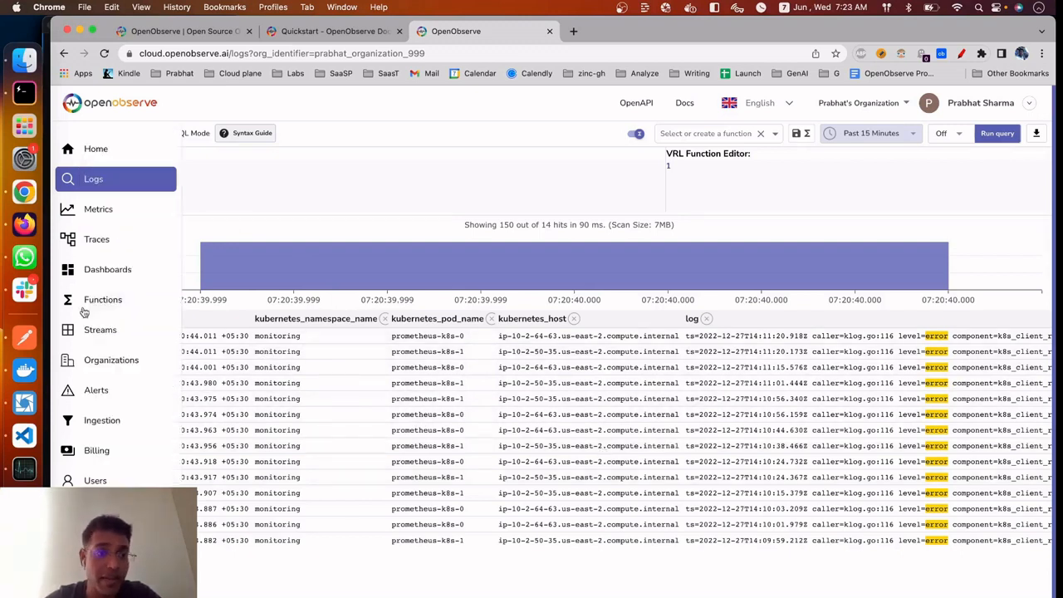
click(123, 333)
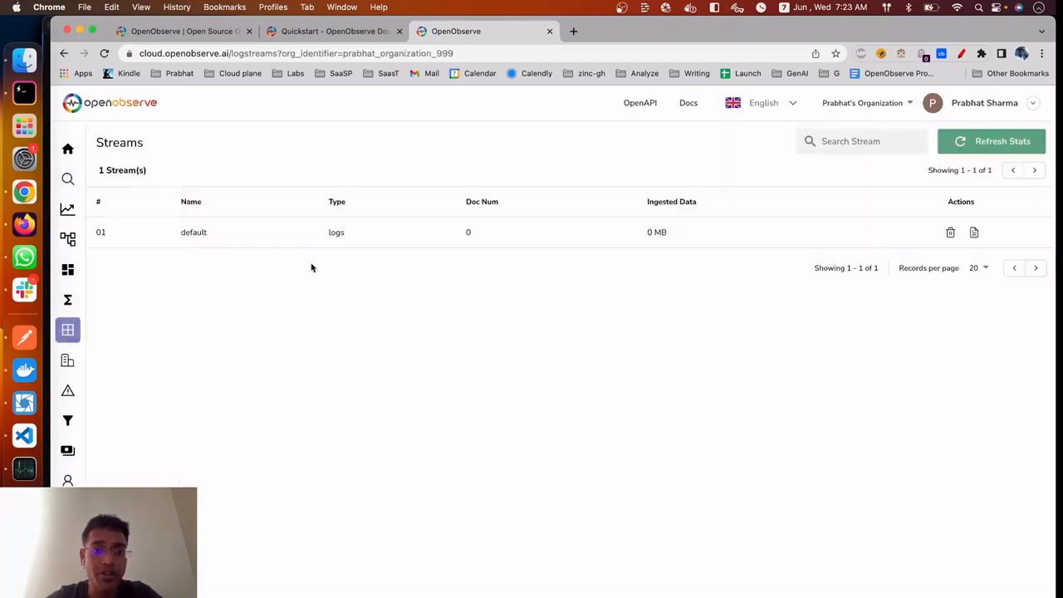
click(974, 231)
scroll(723, 549, down, 7)
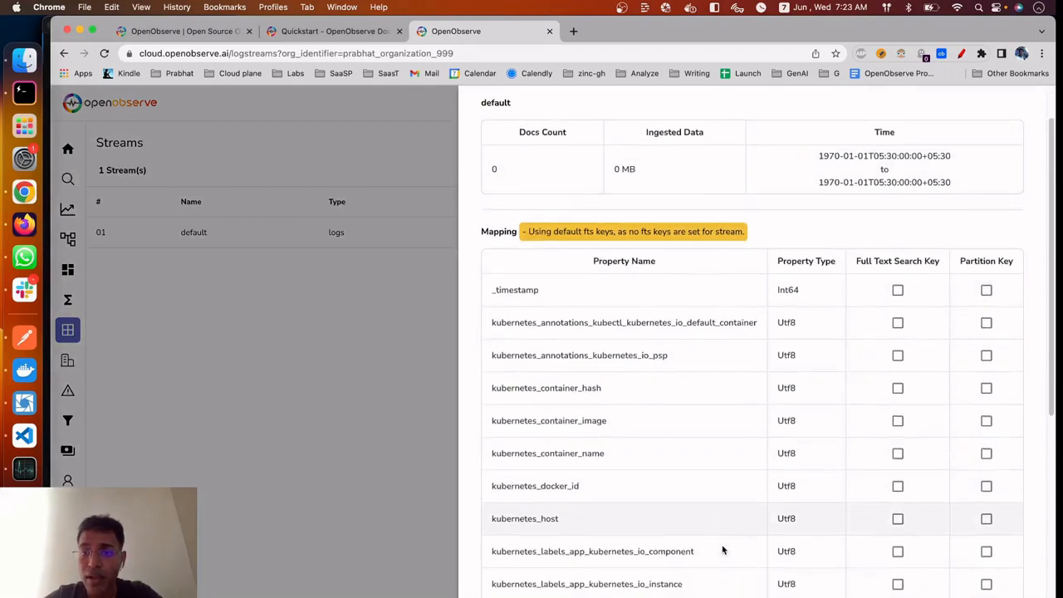
scroll(722, 548, down, 5)
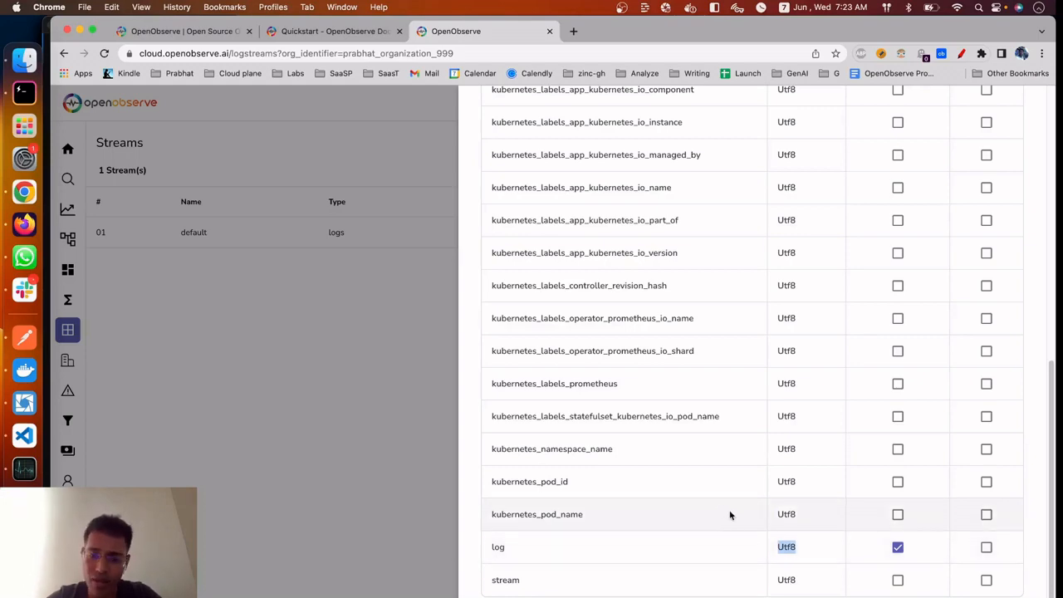
click(723, 545)
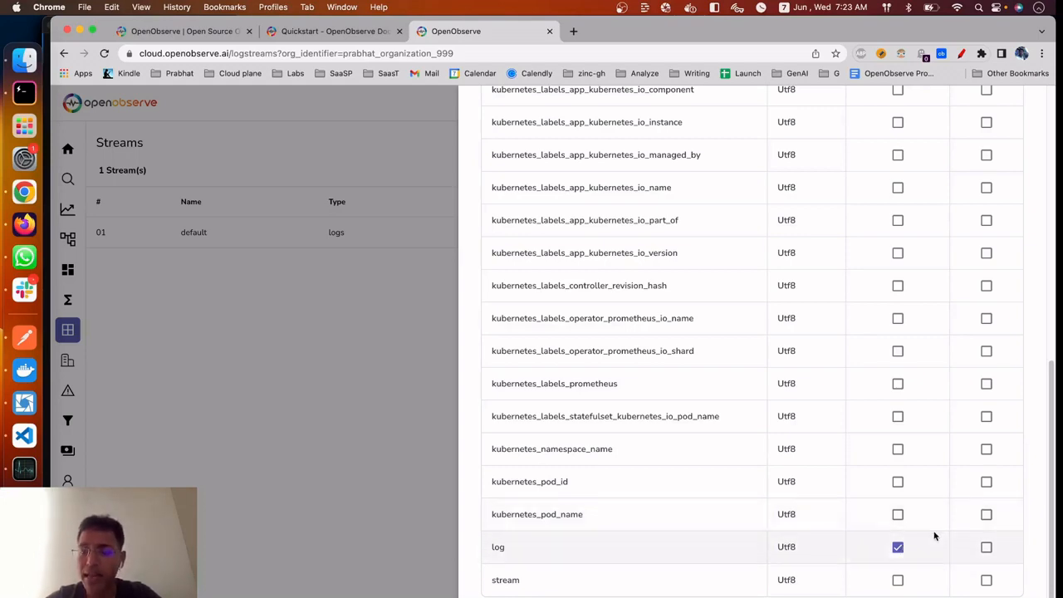
Review the default stream's property mapping, including kubernetes_container_image and kubernetes_host, and close the stream details
scroll(932, 538, up, 1)
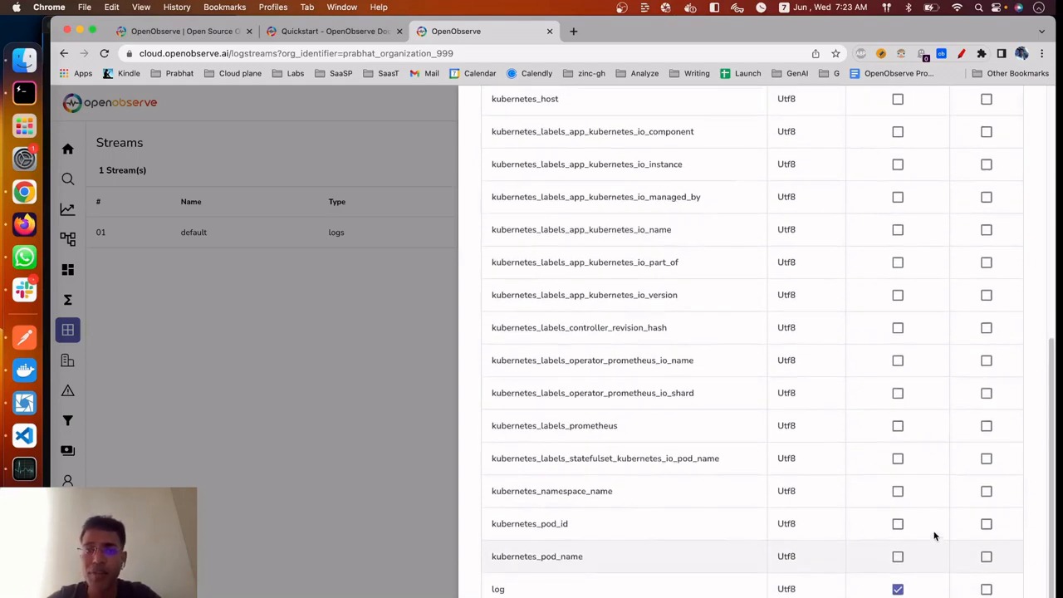
scroll(932, 536, up, 8)
scroll(932, 537, down, 2)
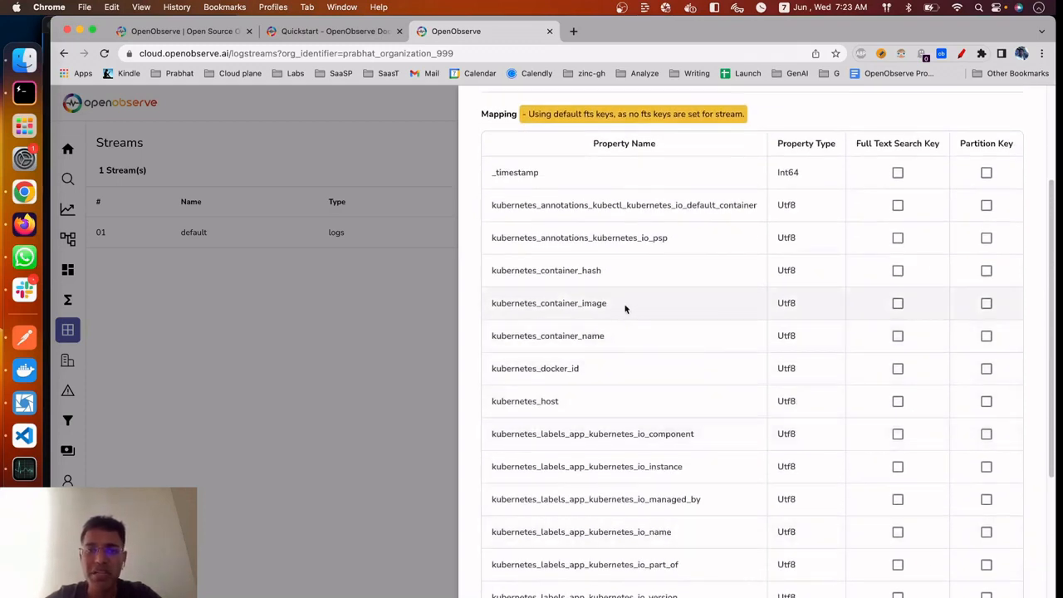
drag(620, 305, 496, 303)
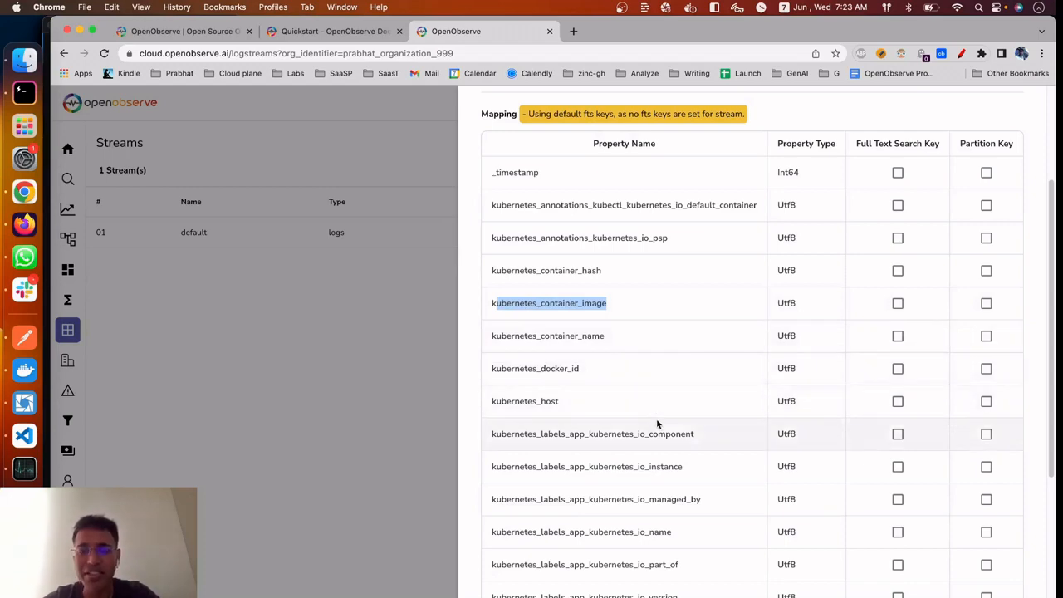
scroll(657, 423, down, 3)
drag(505, 313, 637, 318)
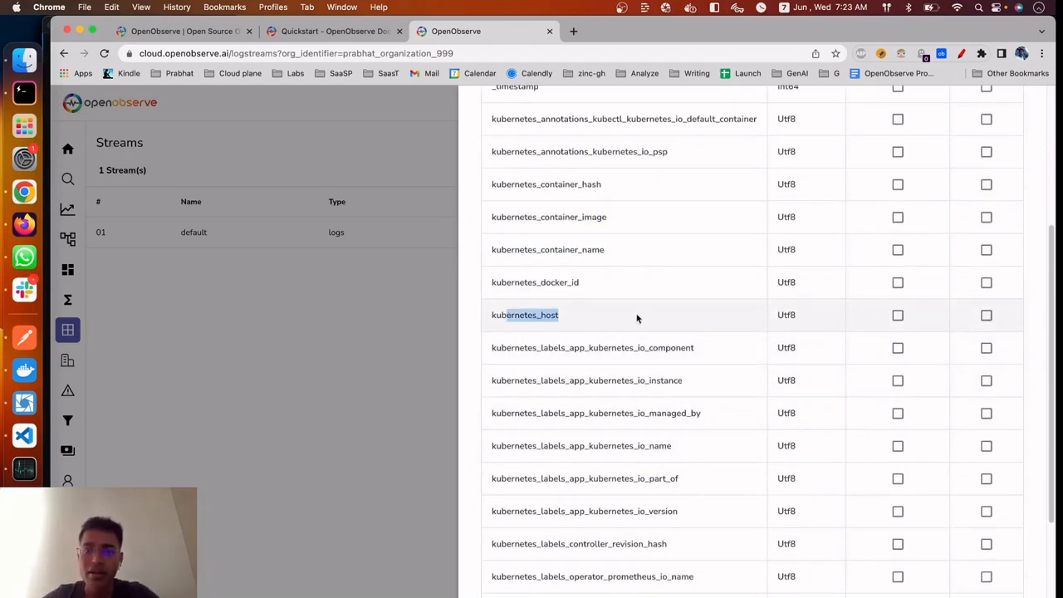
scroll(637, 318, down, 8)
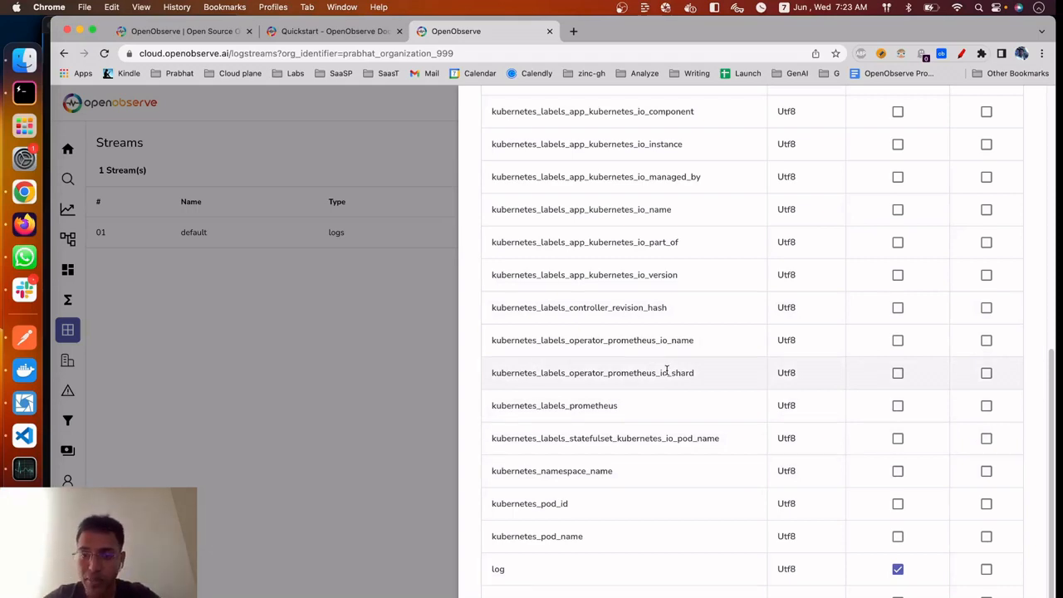
scroll(670, 365, up, 15)
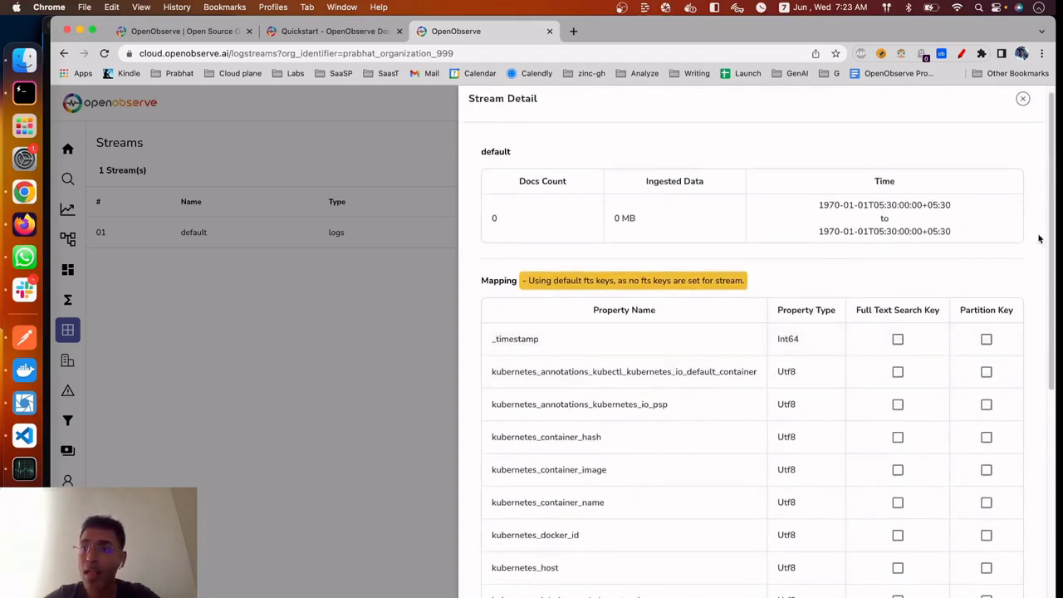
click(1021, 101)
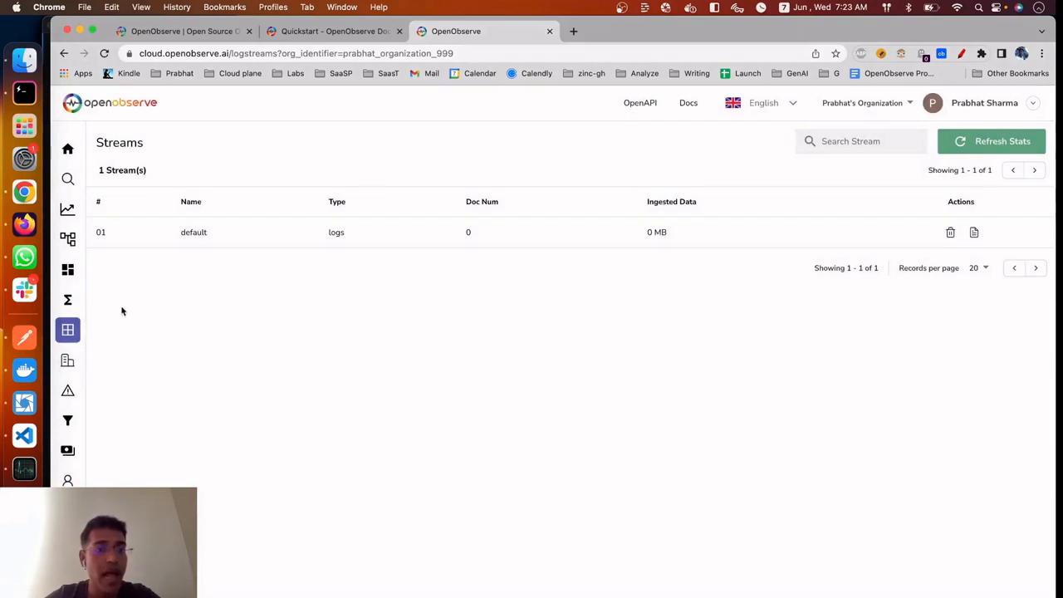
Go to the Dashboards page and delete the existing Demo1 dashboard
click(111, 177)
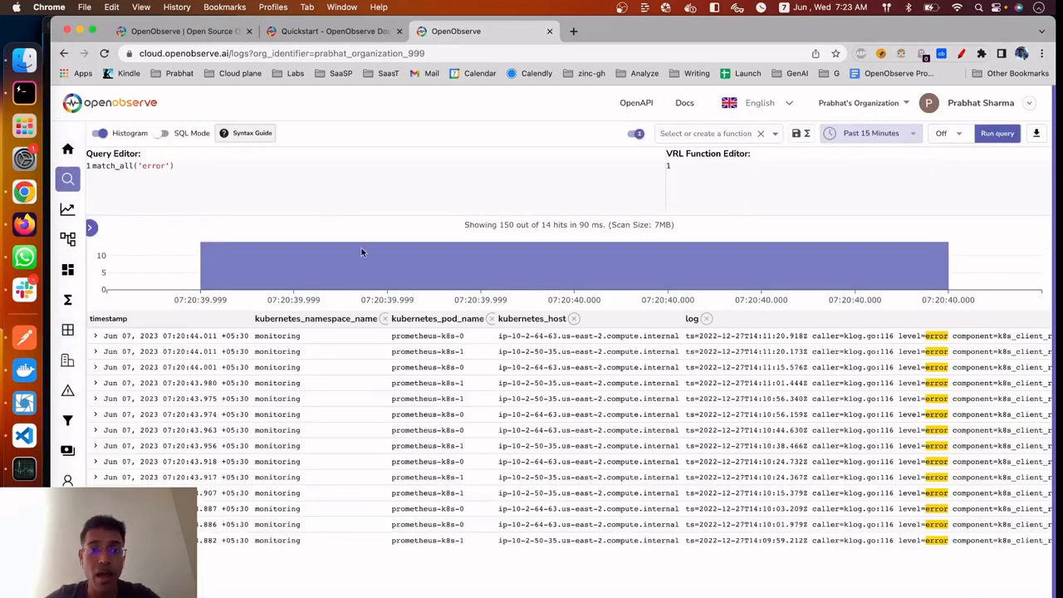
mouse_move(68, 270)
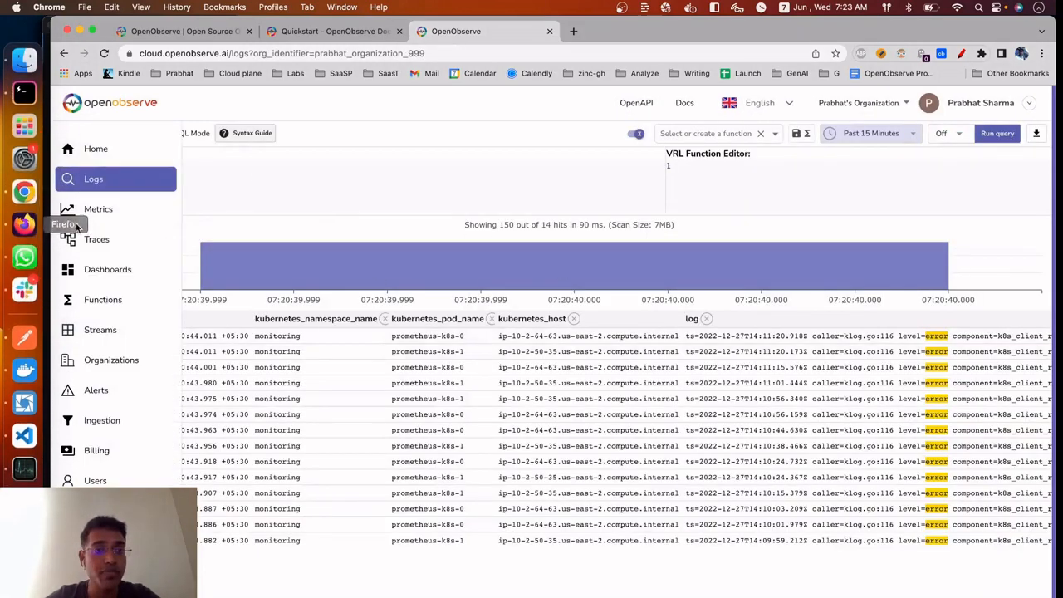
click(126, 270)
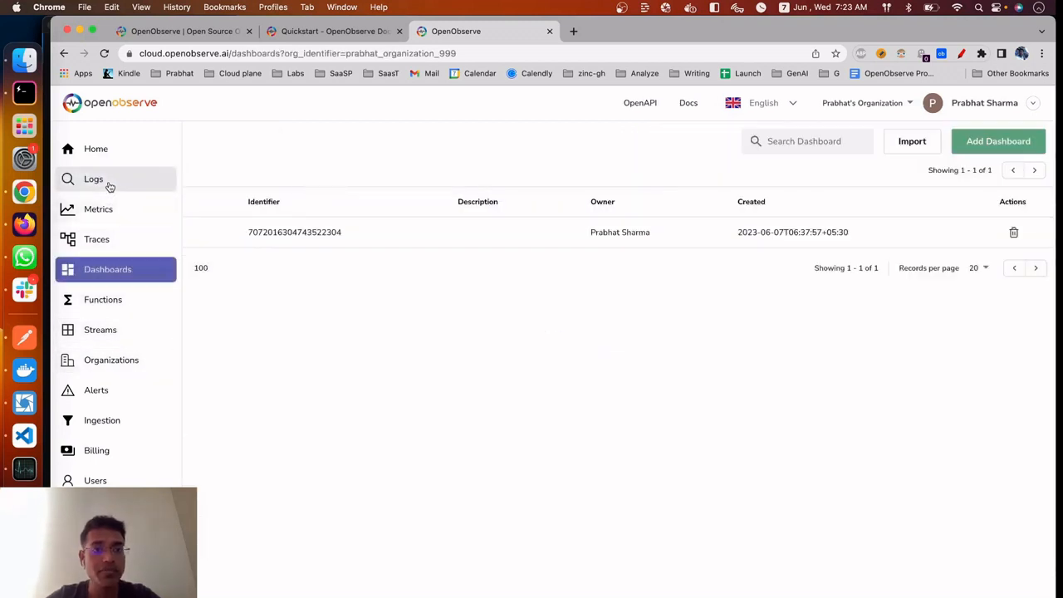
click(1013, 233)
click(563, 401)
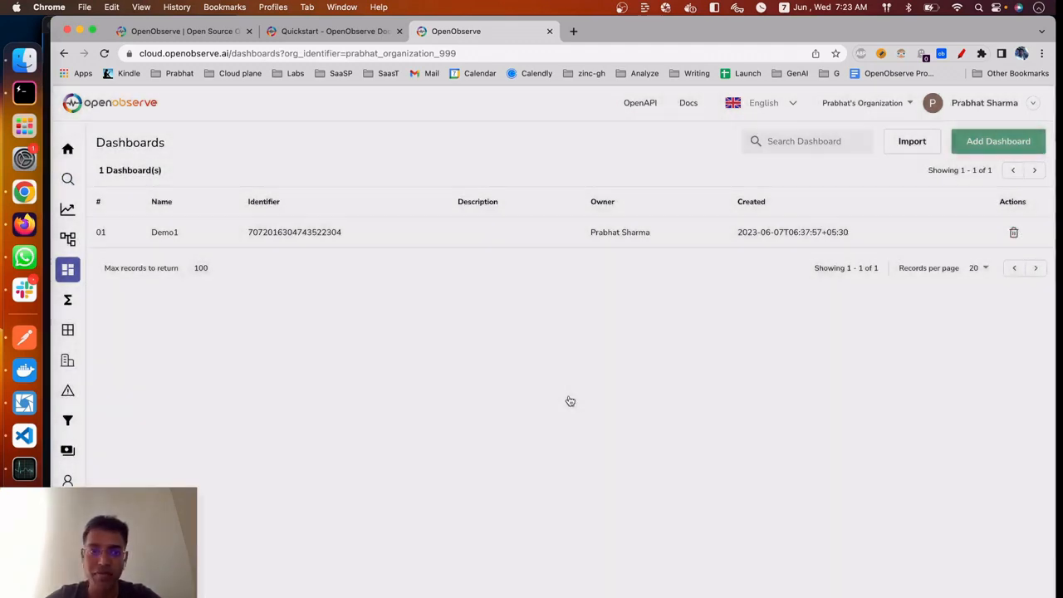
Create a new dashboard named Demo2
click(982, 142)
click(864, 177)
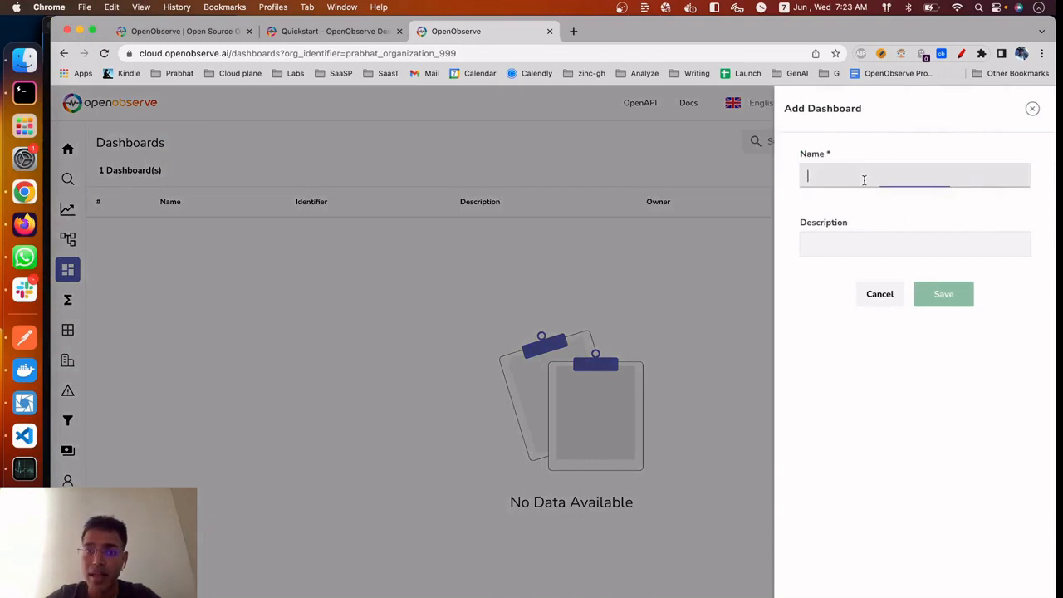
text(Demo2)
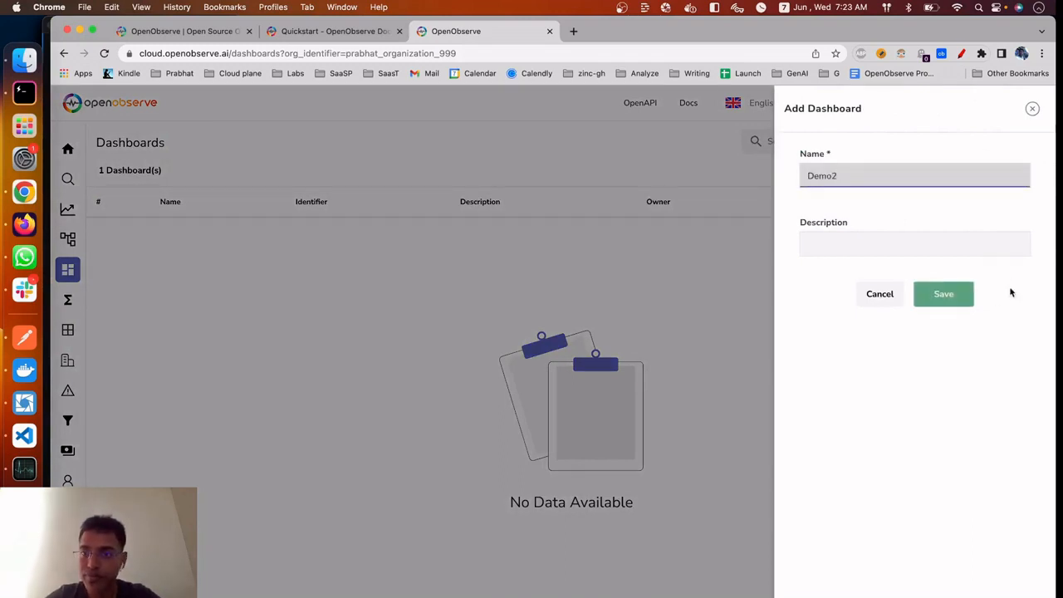
click(964, 298)
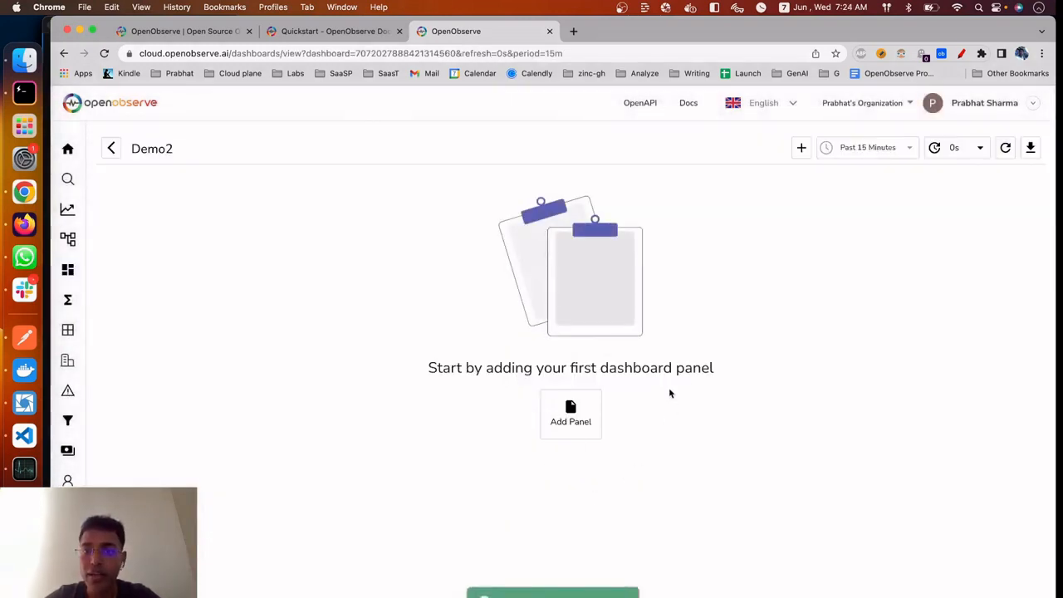
Add a bar panel on the default logs stream with kubernetes_host on the X-axis and kubernetes_pod_name on the Y-axis
click(802, 150)
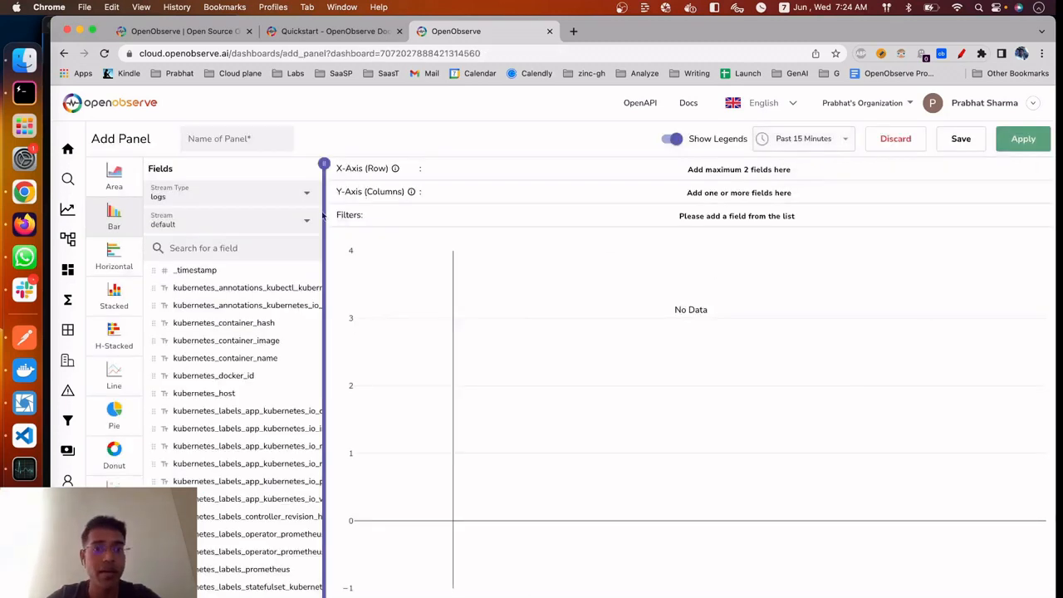
click(306, 194)
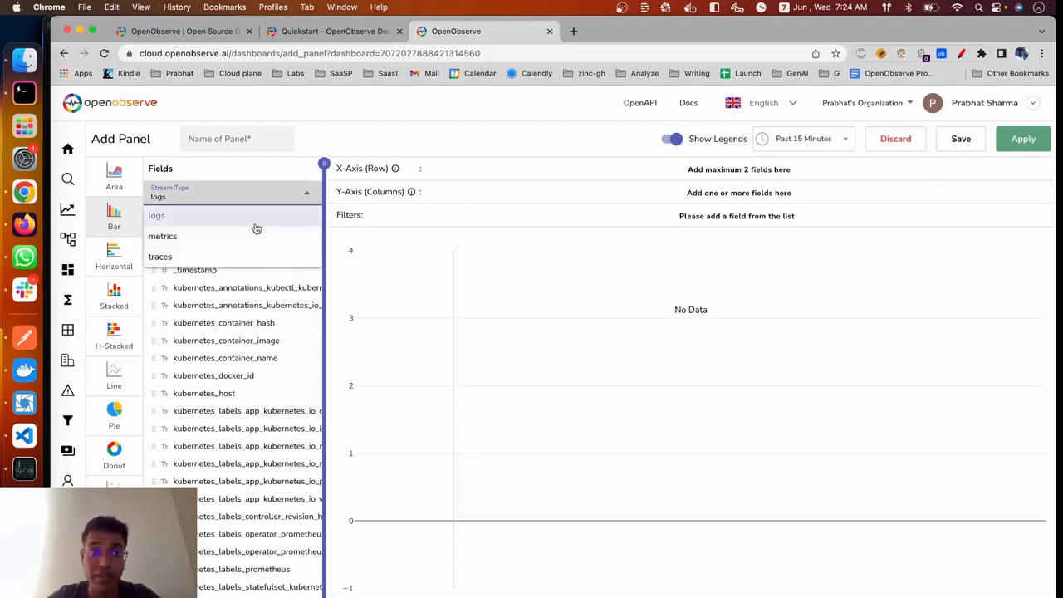
click(371, 218)
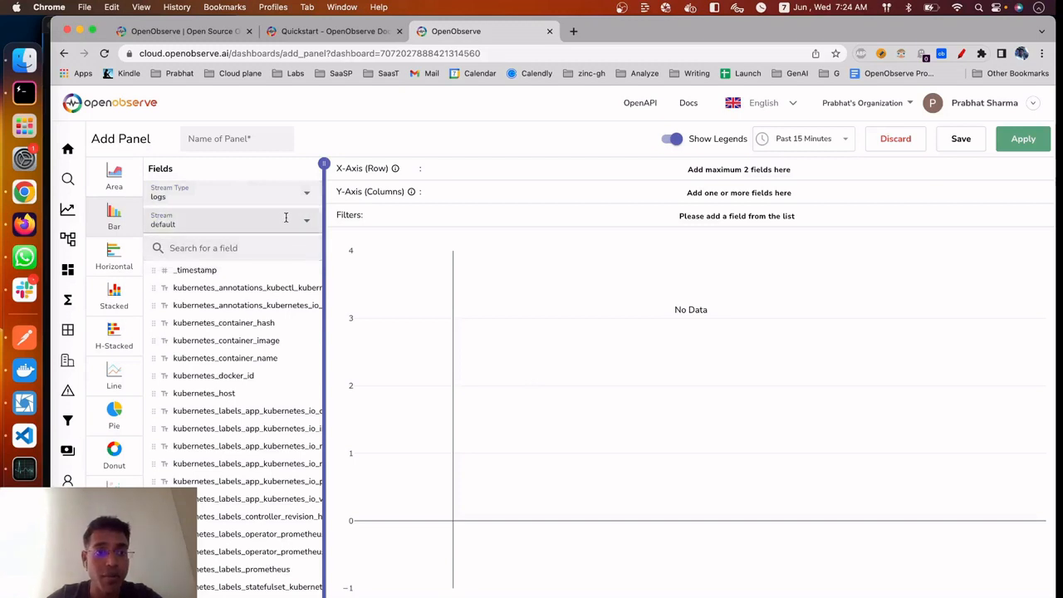
click(271, 392)
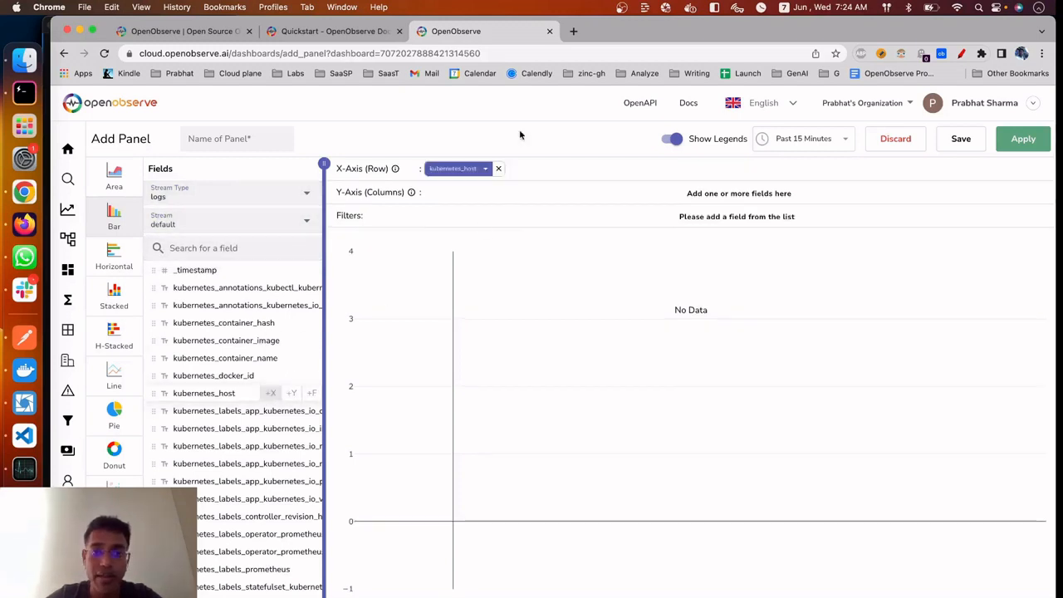
scroll(249, 581, down, 1)
scroll(247, 593, down, 1)
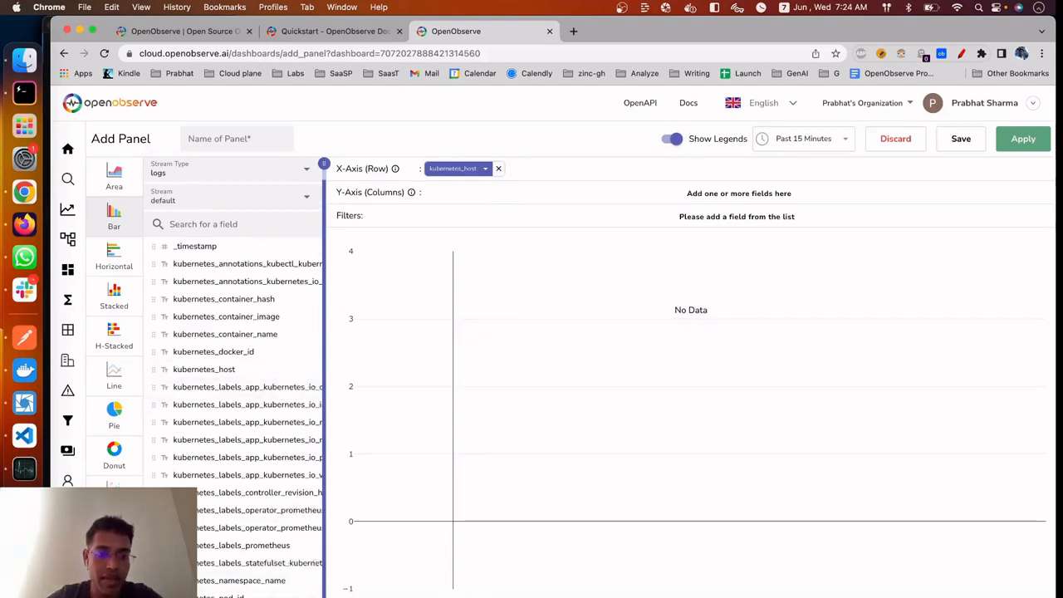
click(291, 597)
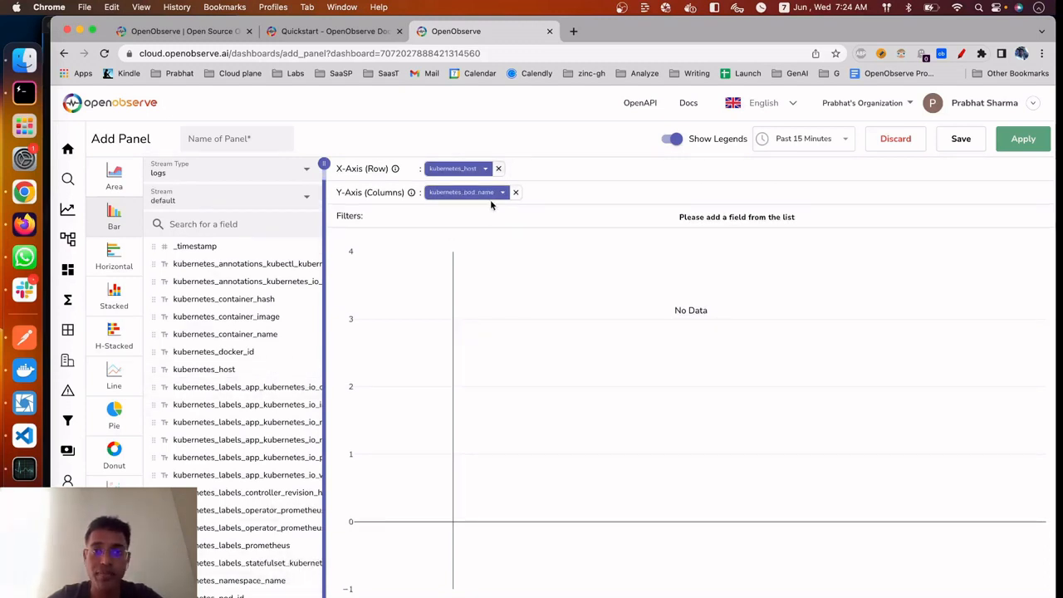
Set the kubernetes_pod_name aggregation to Count (Distinct) and apply it to the chart
click(488, 192)
click(512, 236)
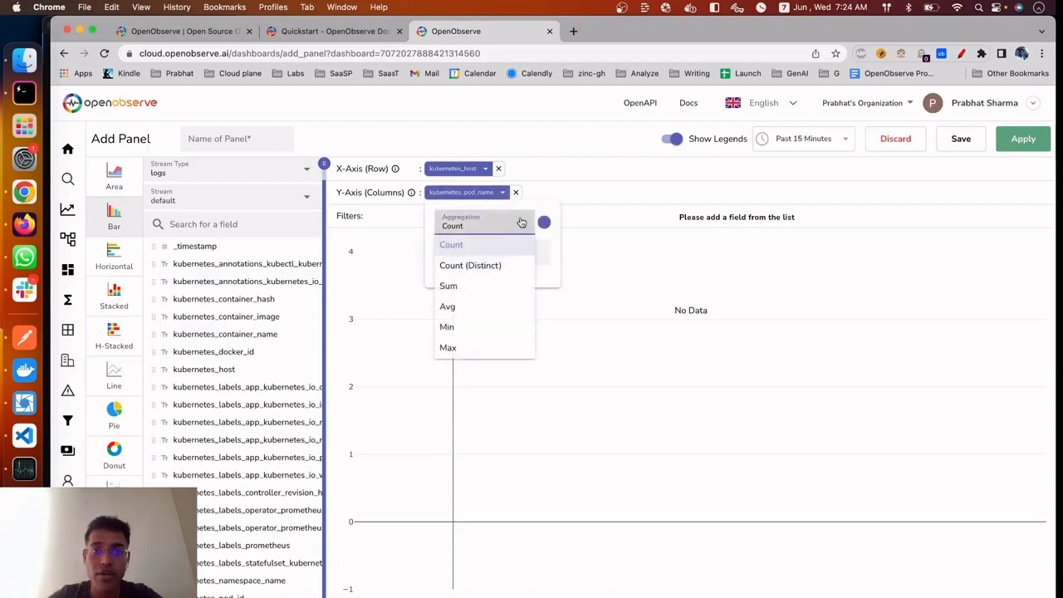
click(453, 264)
click(758, 181)
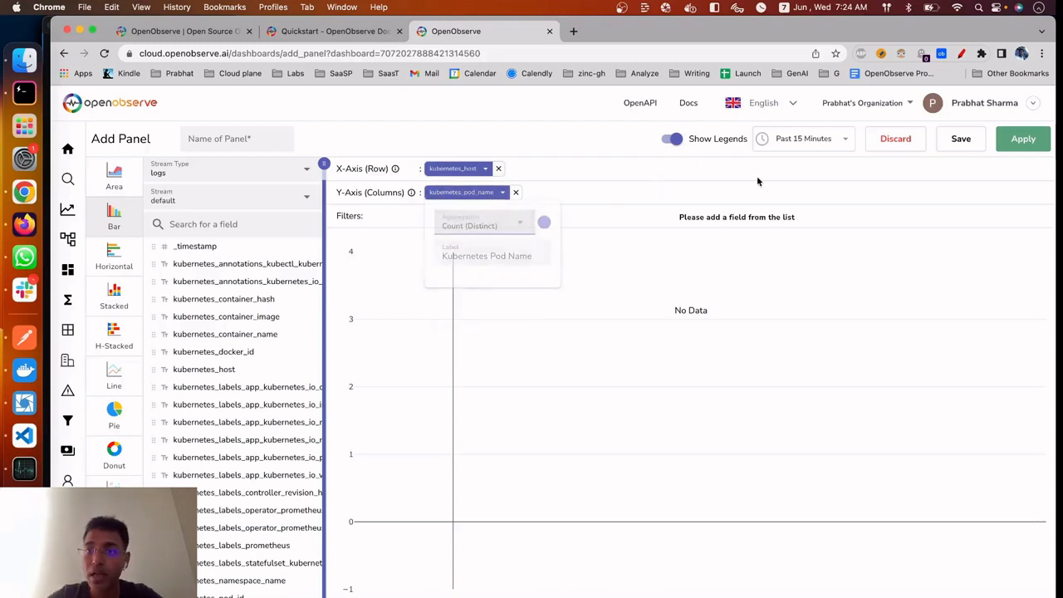
click(1023, 138)
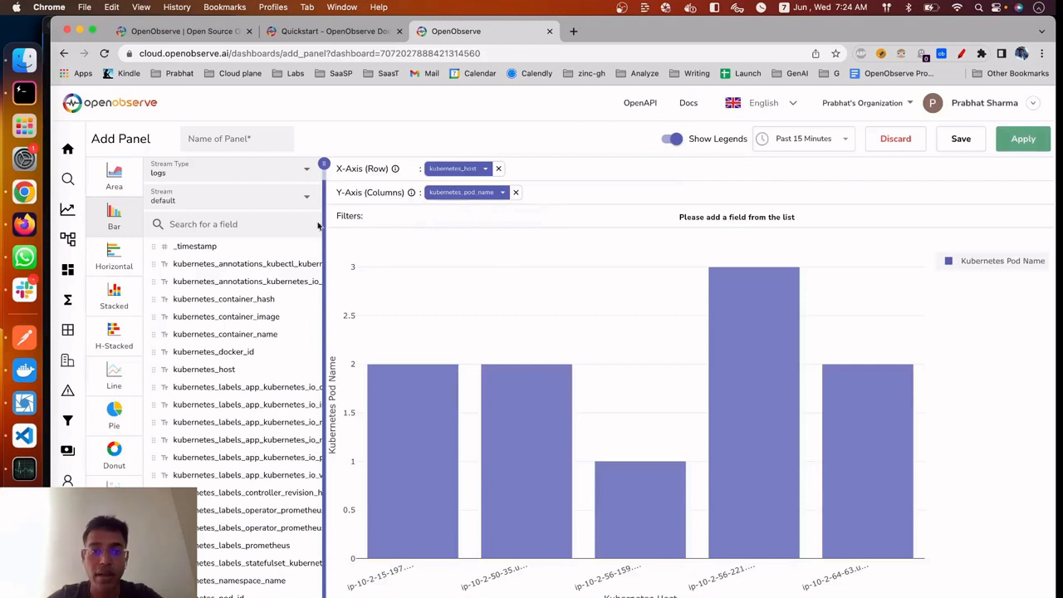
Save the panel as "pod names per host" and shrink it to about half the dashboard's width
click(240, 139)
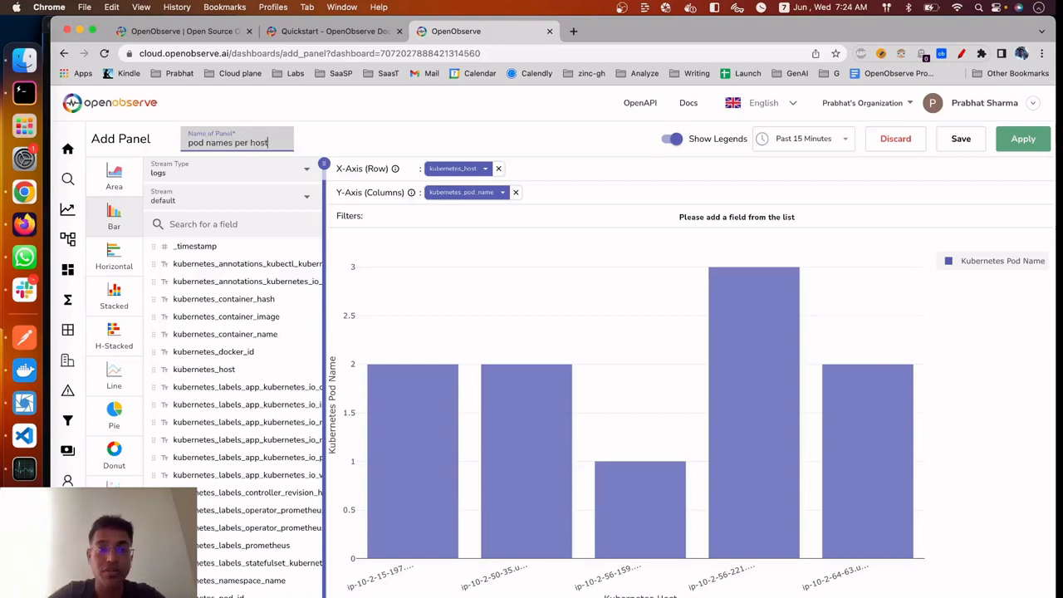
click(1023, 140)
scroll(643, 511, down, 1)
scroll(642, 512, up, 1)
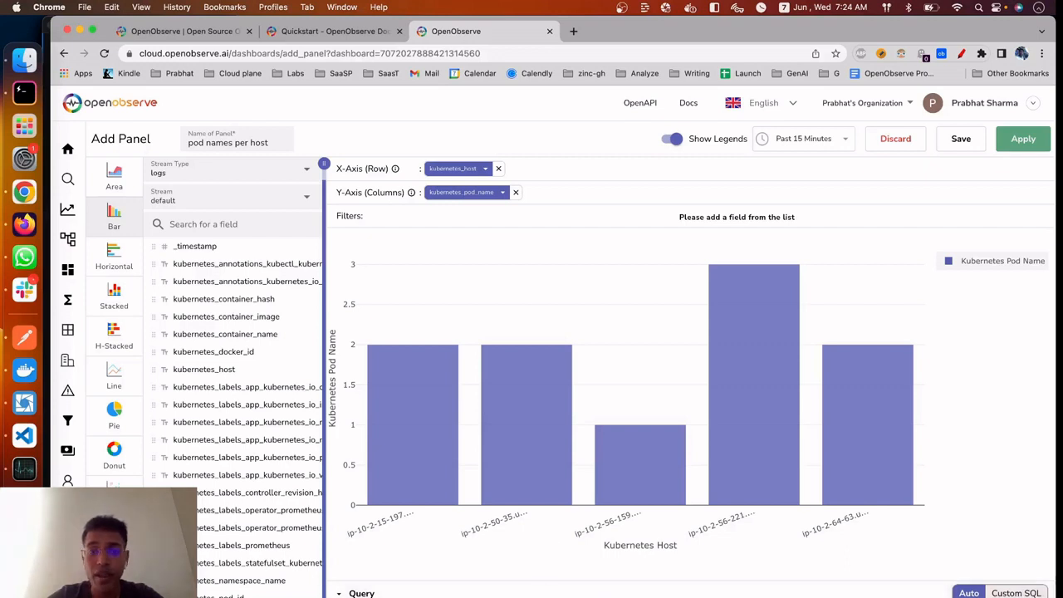
click(961, 139)
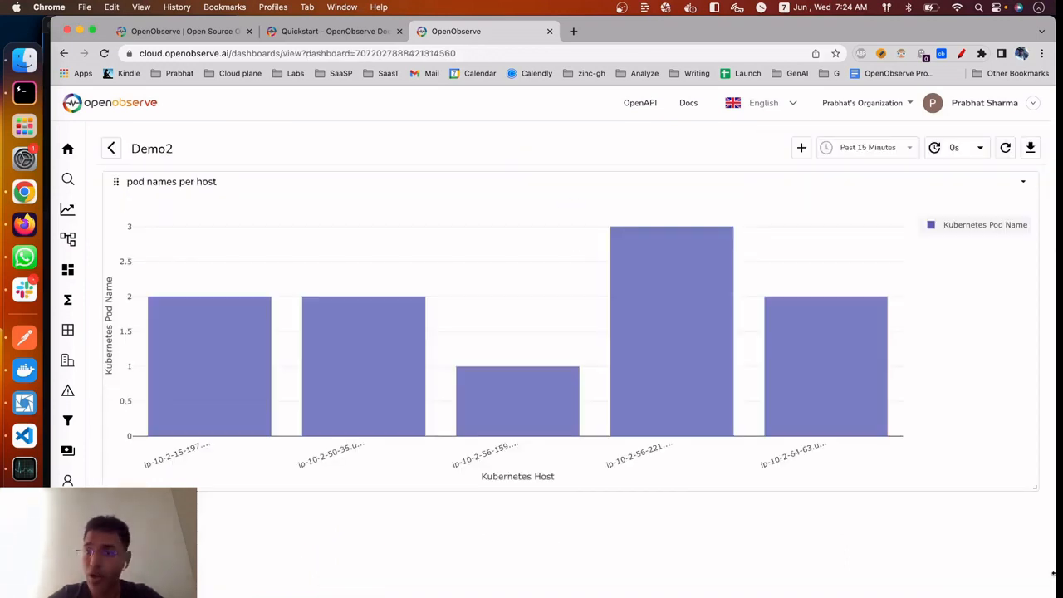
drag(1037, 487, 564, 387)
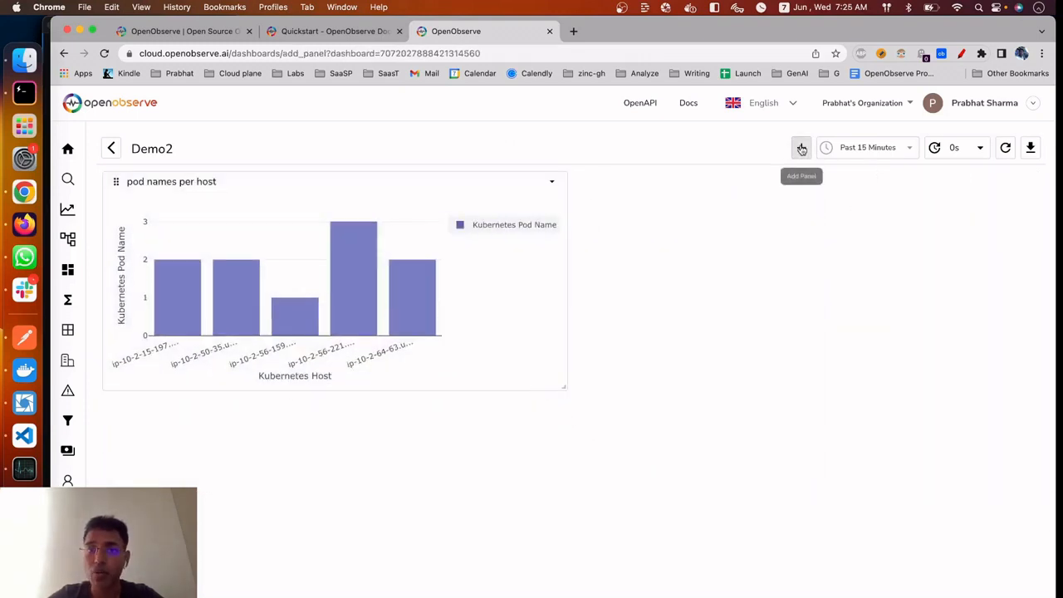
Add a table panel with kubernetes_container_name as the first column and kubernetes_host and kubernetes_pod_name as the other columns
click(801, 147)
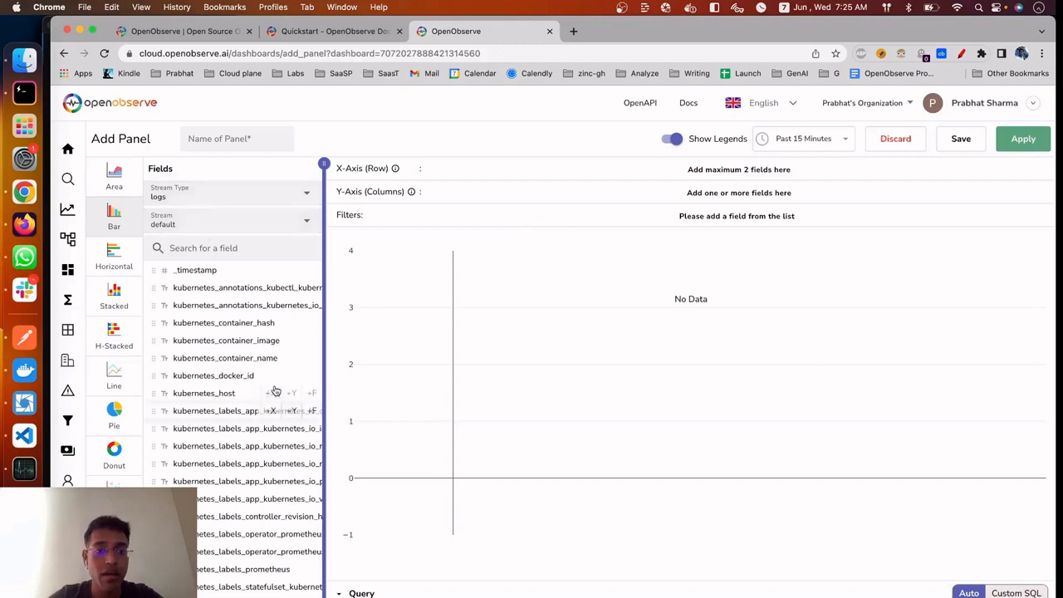
mouse_move(304, 362)
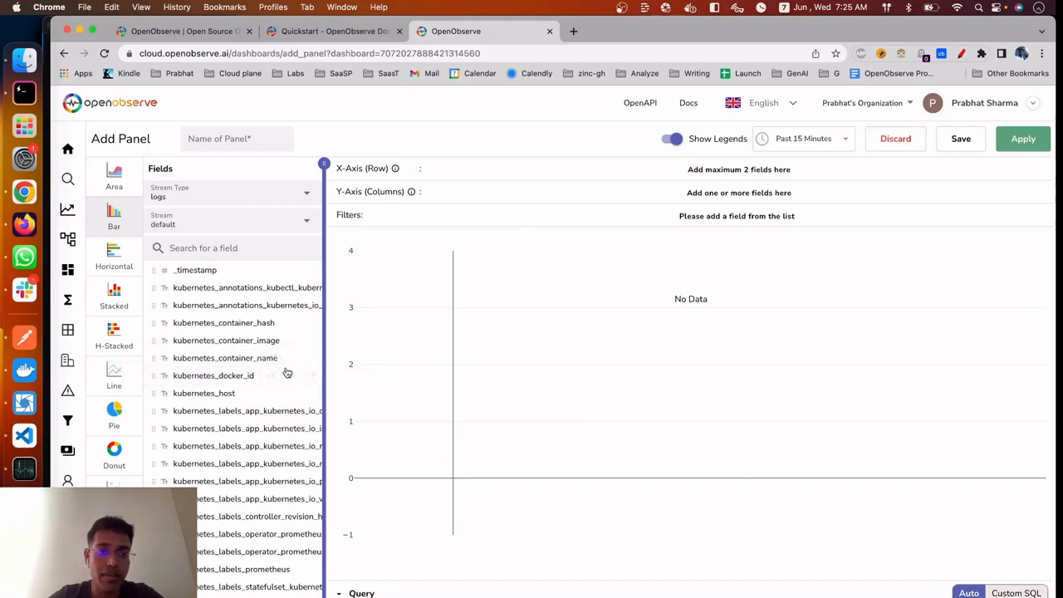
click(271, 358)
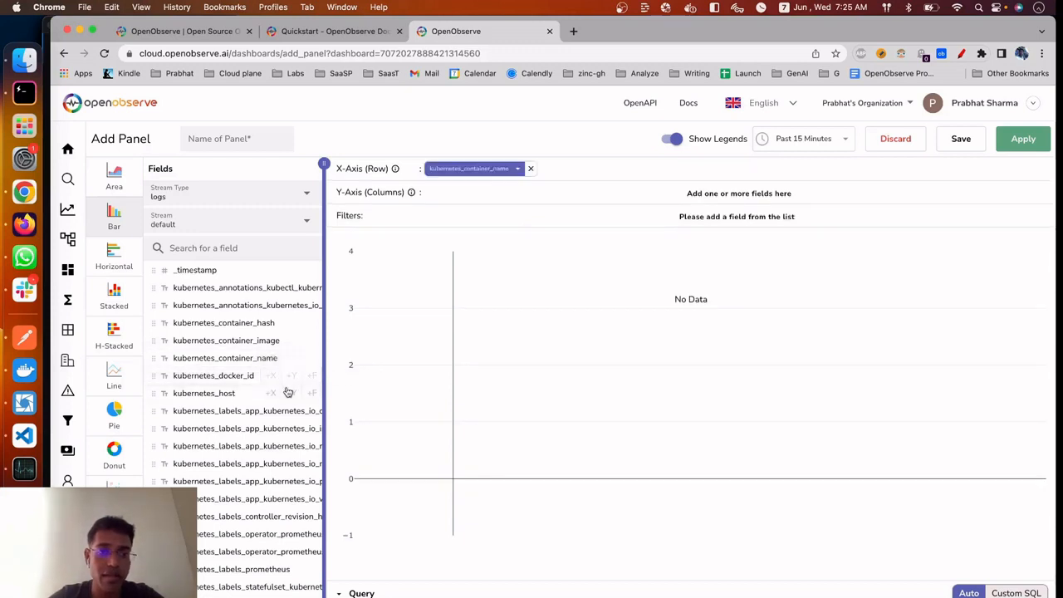
click(290, 393)
scroll(290, 440, down, 1)
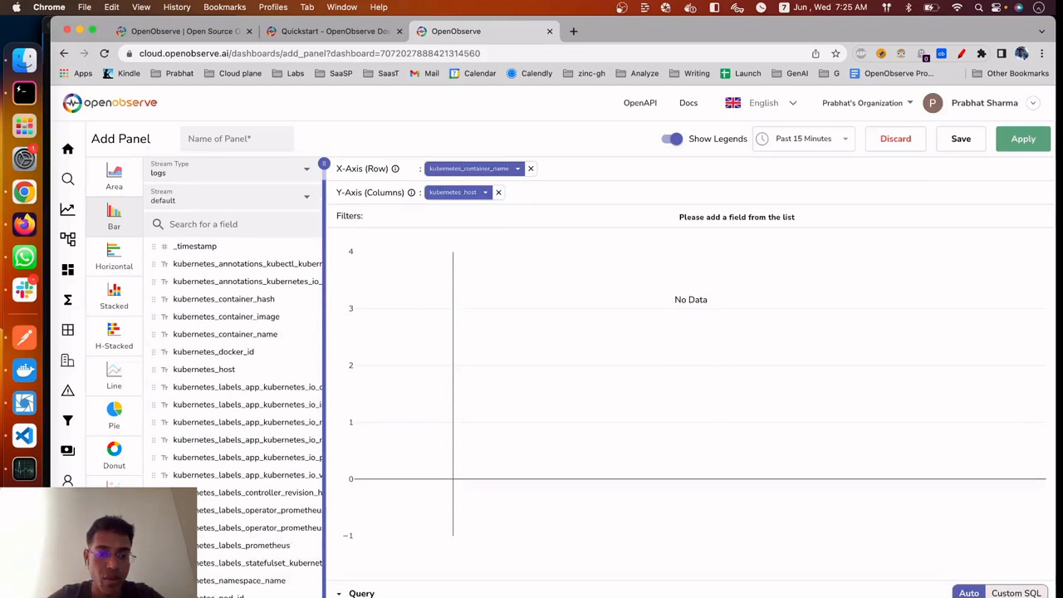
click(291, 597)
click(115, 536)
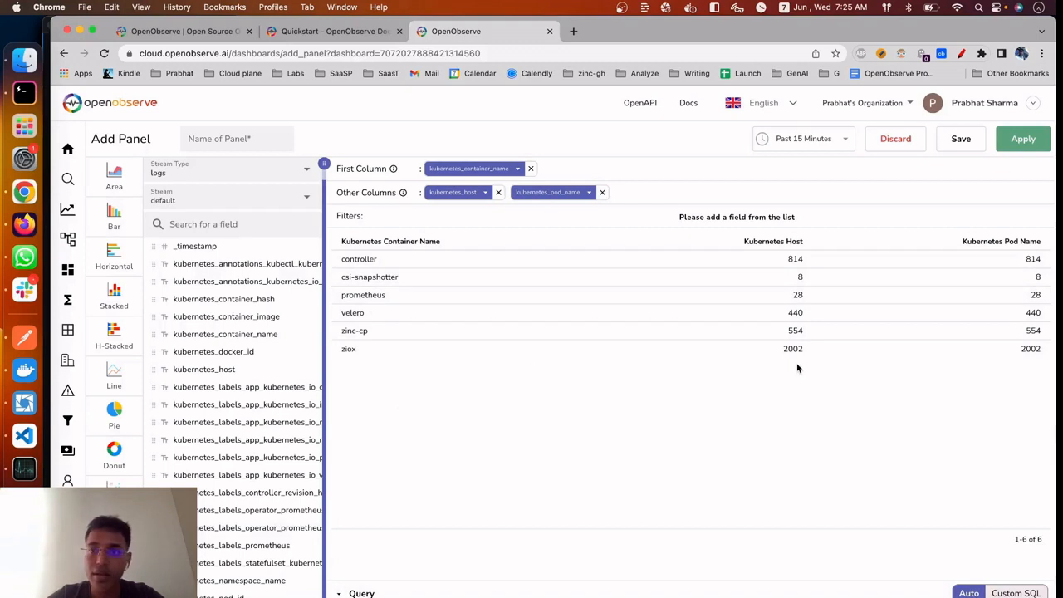
Save the panel as "table view" and place it at half width beside the pod names per host chart
click(254, 137)
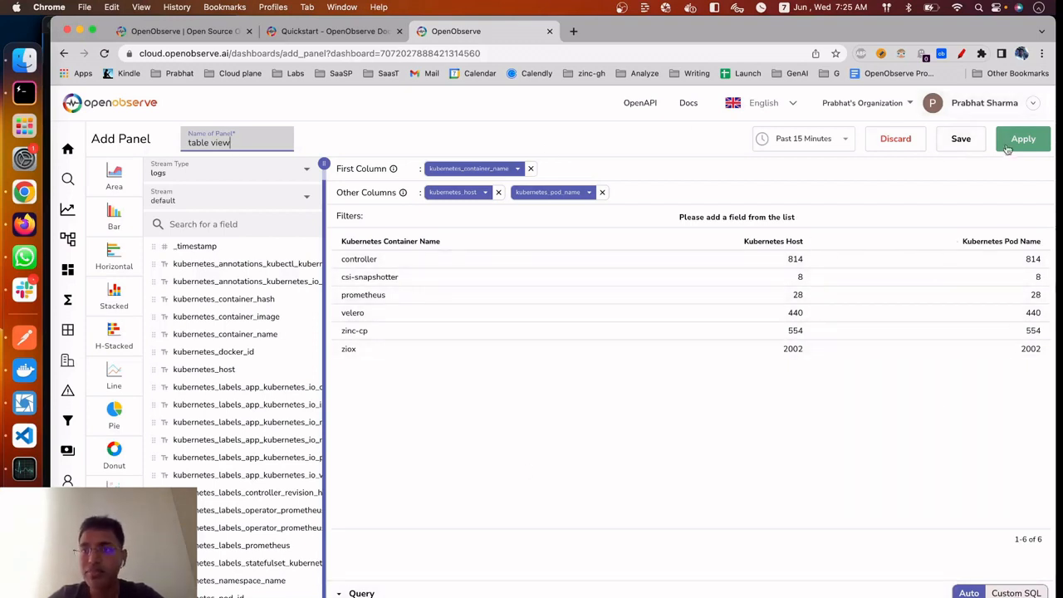
click(961, 138)
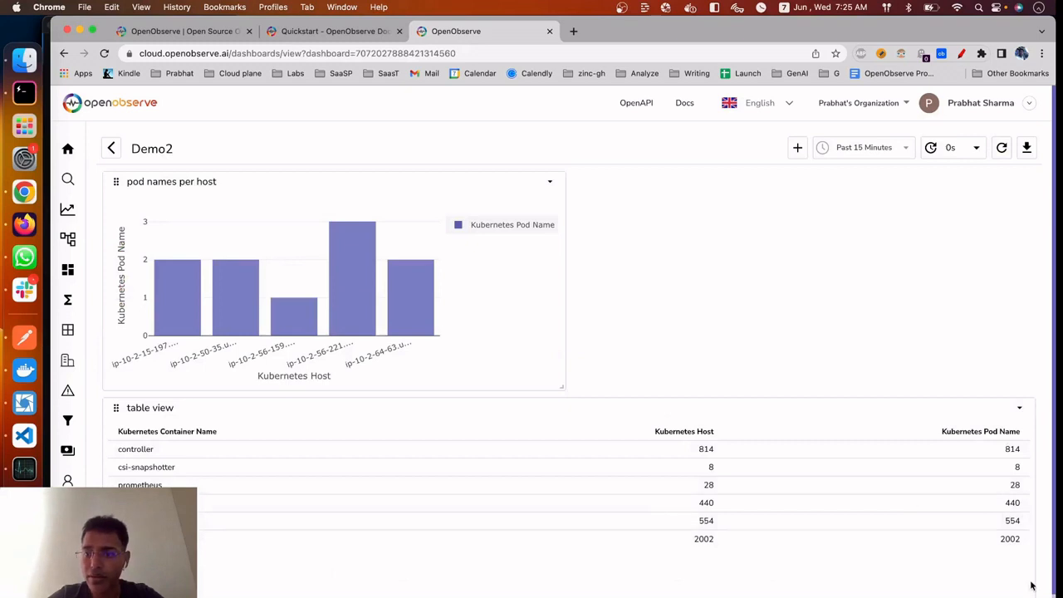
scroll(909, 501, down, 1)
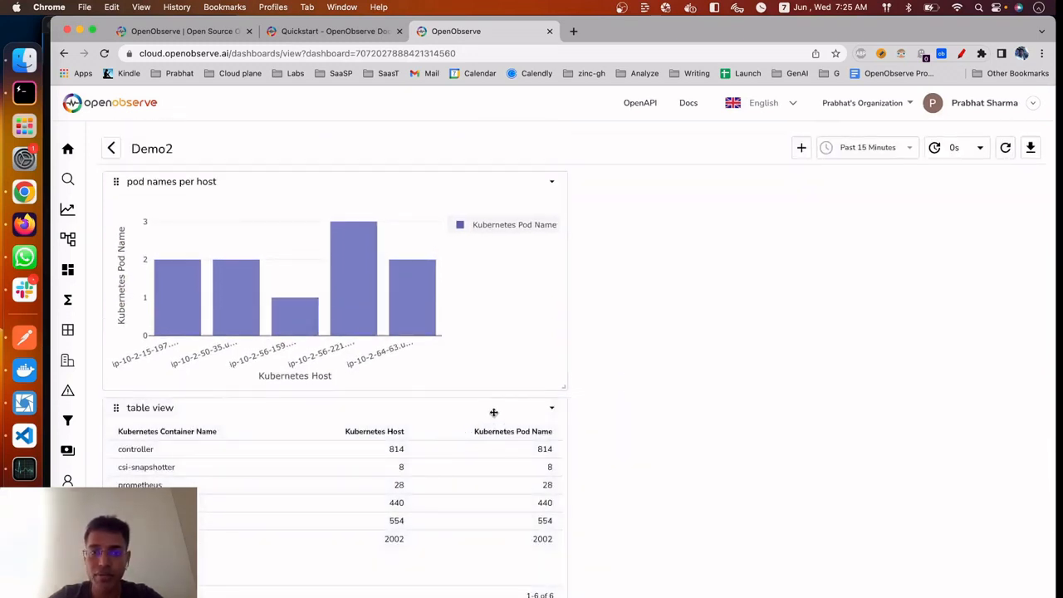
drag(490, 410, 964, 212)
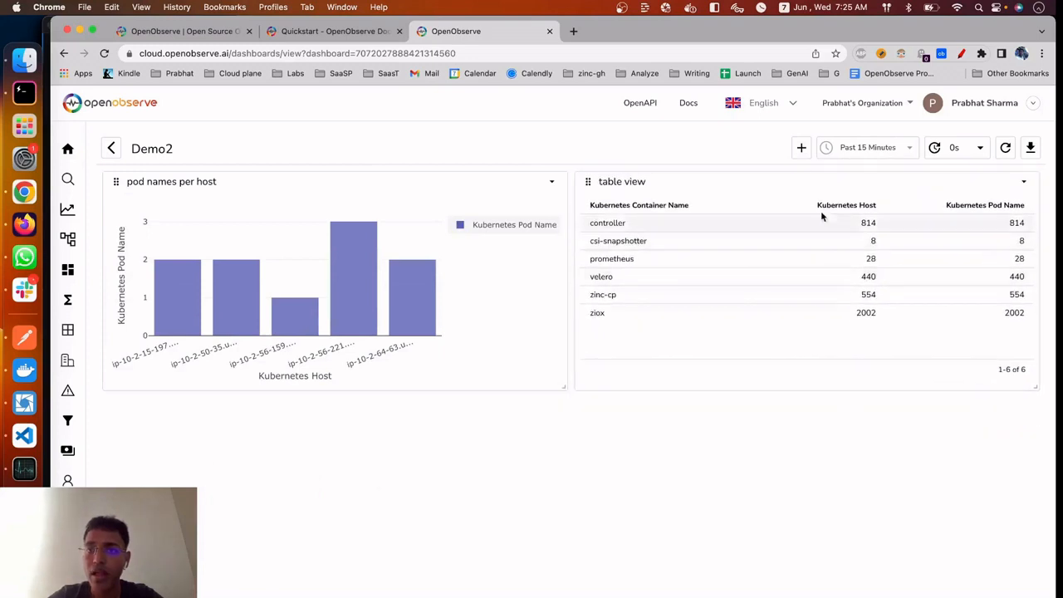
Open another new panel and switch its stream type to metrics to look at the options for metrics data
click(804, 148)
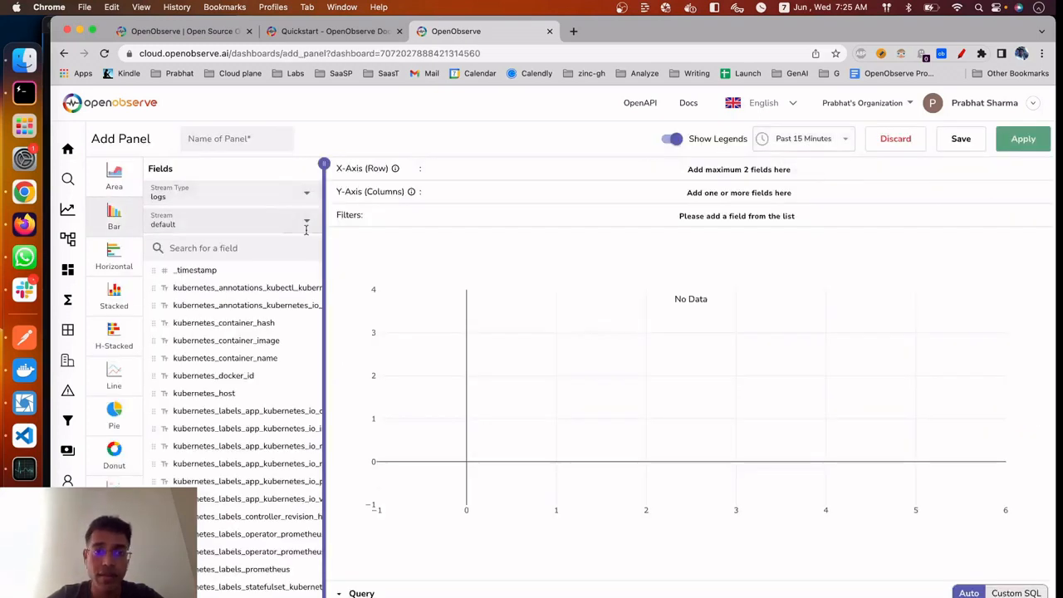
click(310, 192)
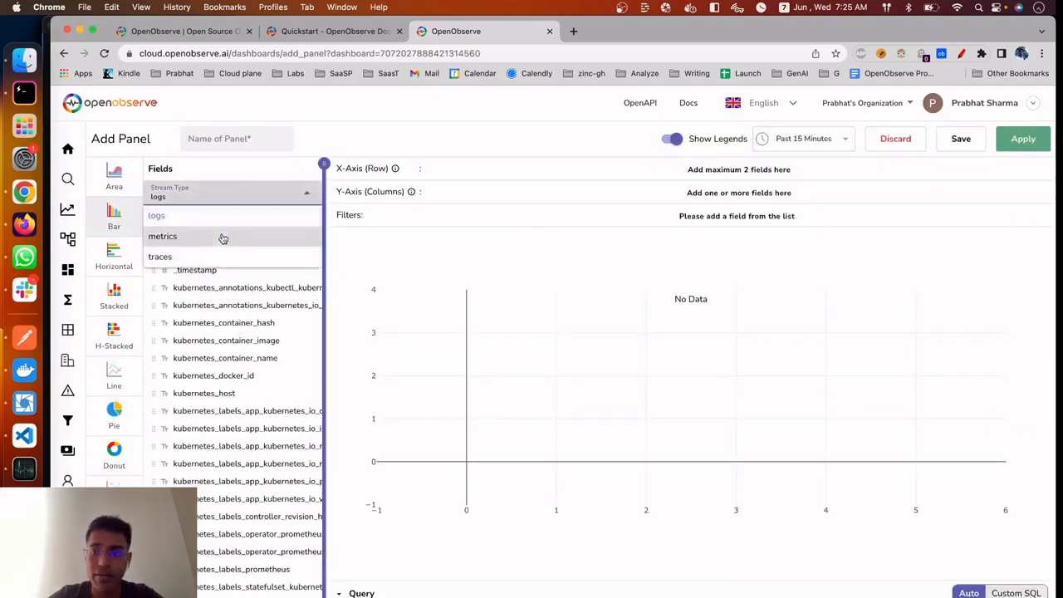
click(222, 239)
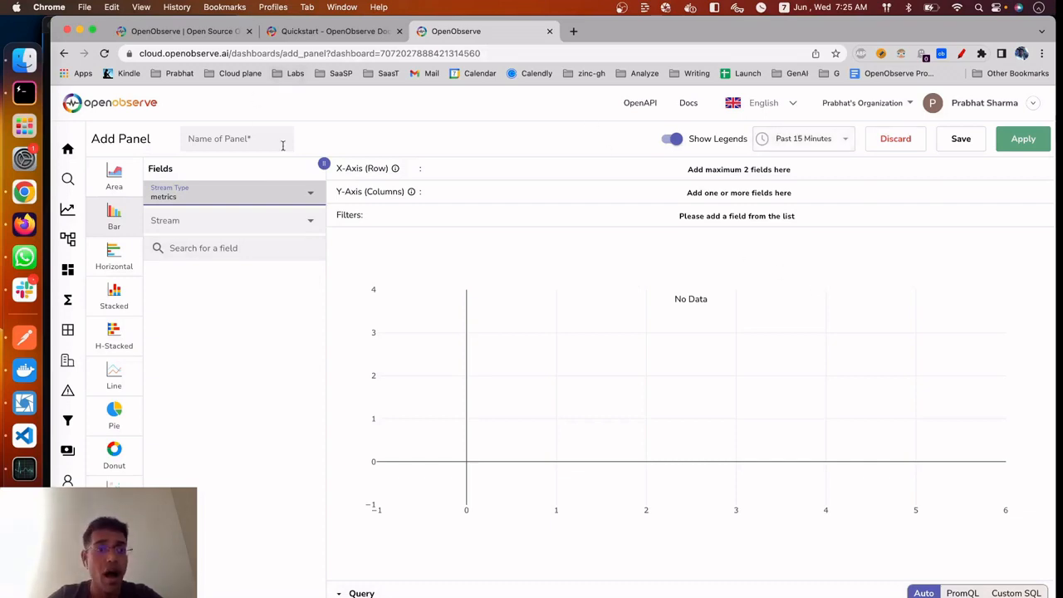
Return to the logs search, clear the match_all query, show the field list and run the empty query
click(96, 178)
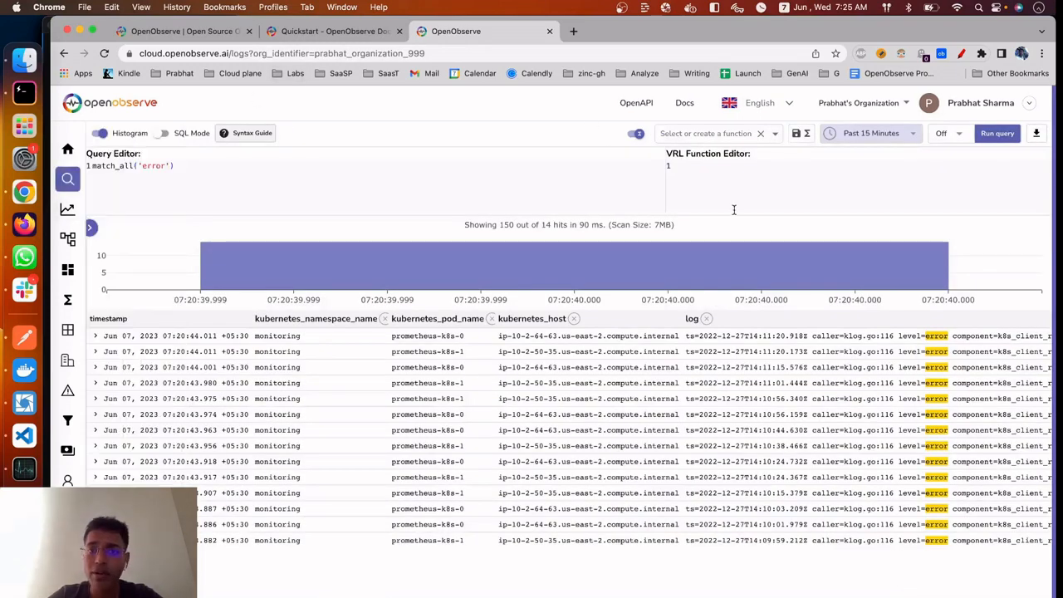
mouse_move(70, 150)
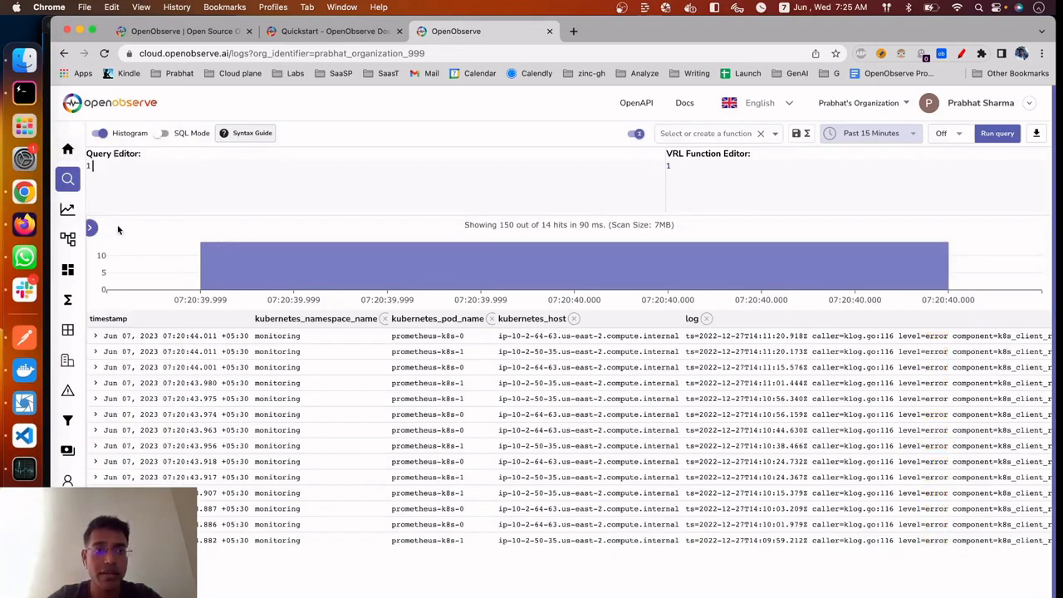
click(89, 227)
click(985, 139)
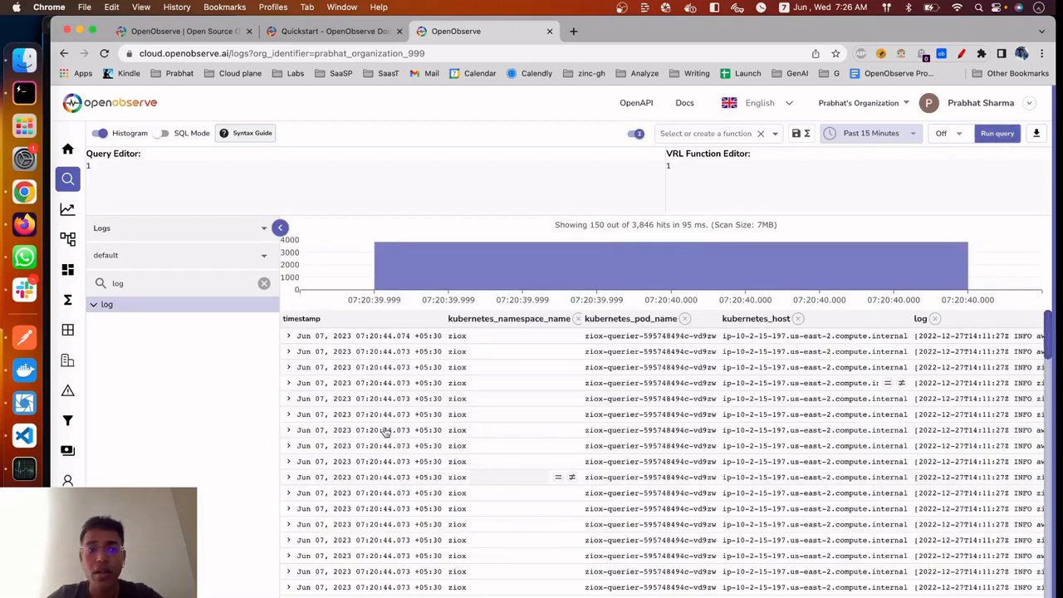
Clear the field search and expand the first log record to examine its annotation, container hash and Docker ID fields
click(263, 283)
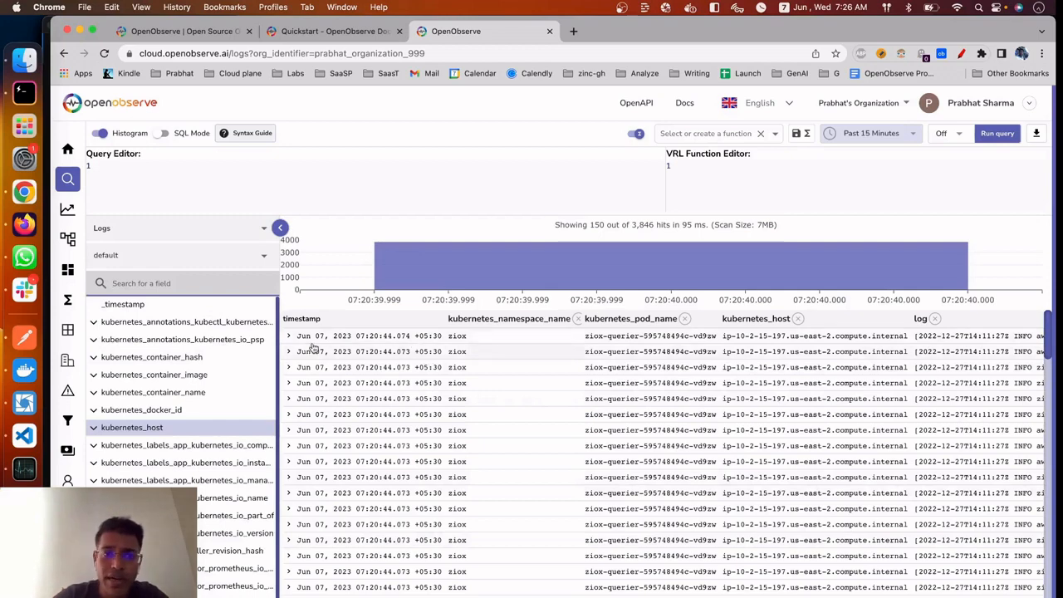
click(288, 336)
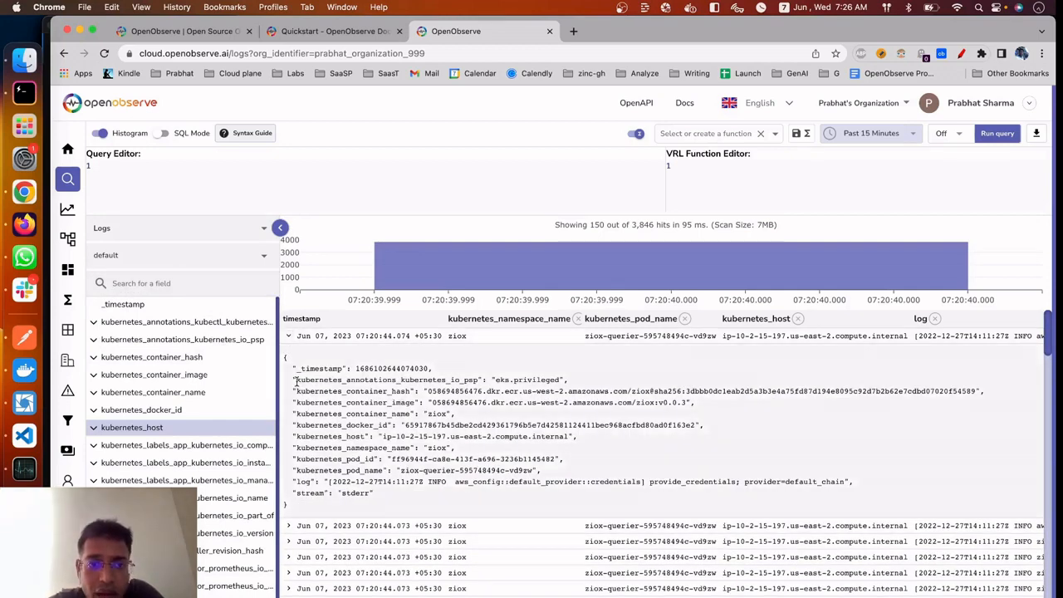
drag(292, 380, 569, 380)
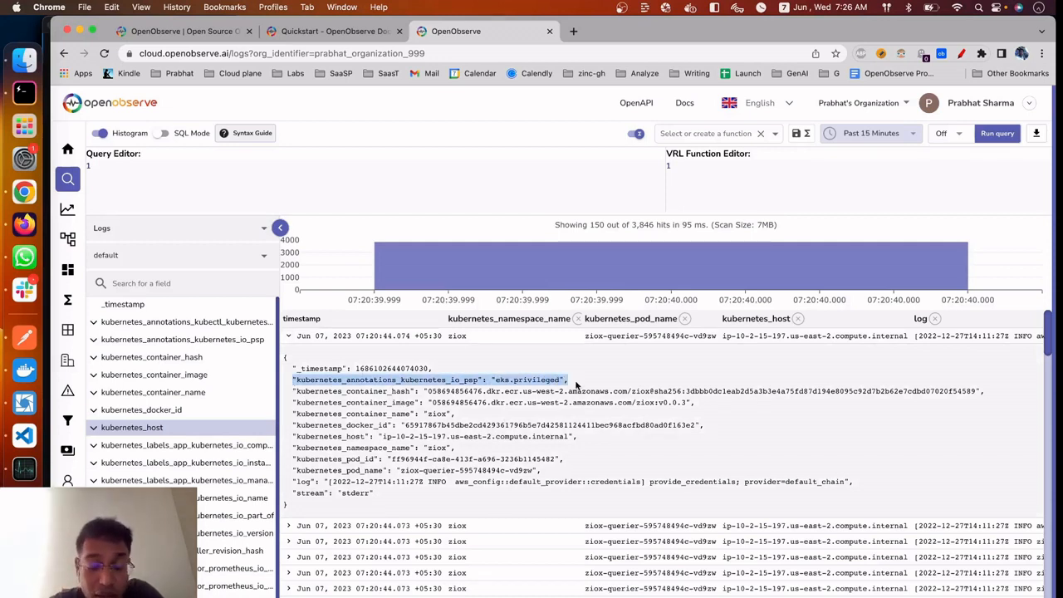
click(560, 390)
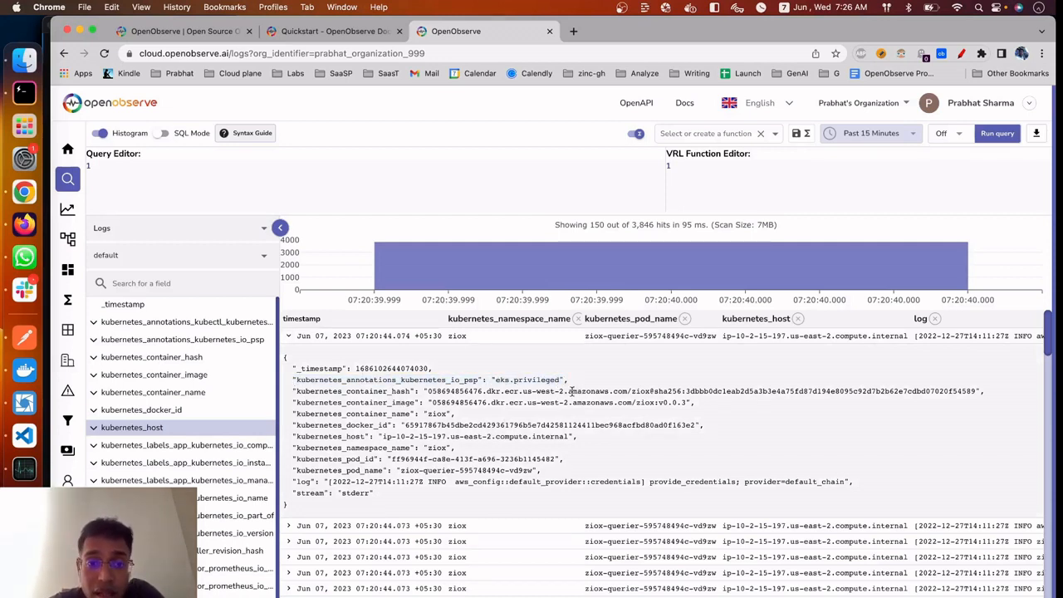
drag(570, 380, 297, 375)
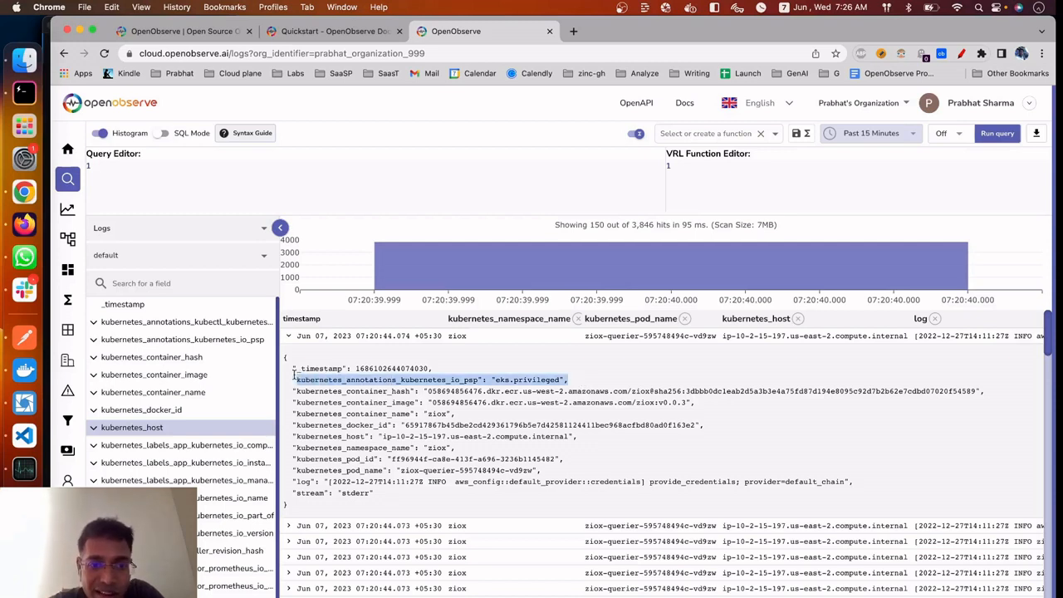
click(431, 375)
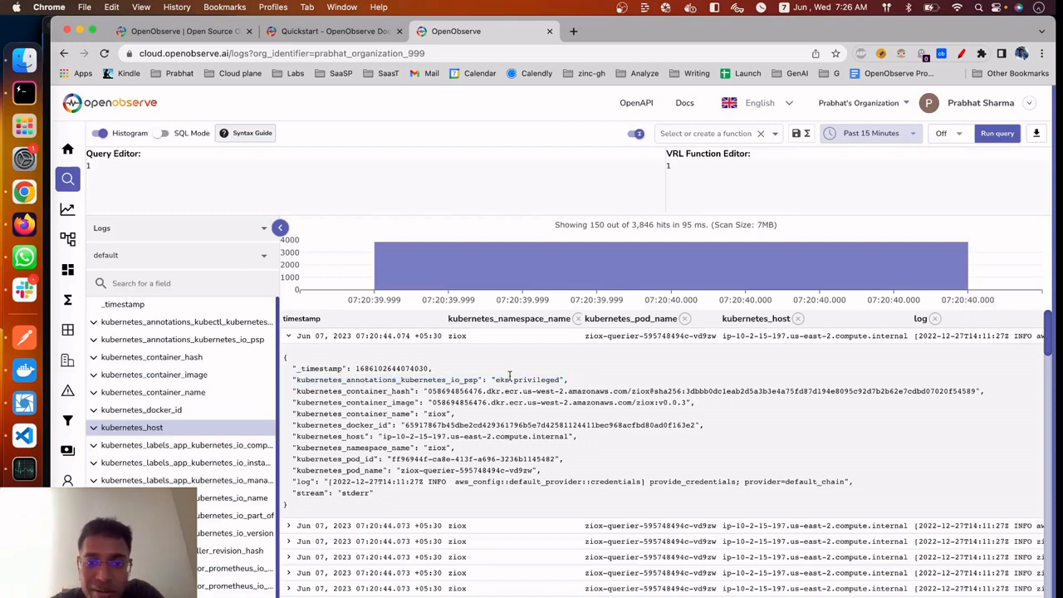
drag(571, 379, 278, 373)
click(339, 385)
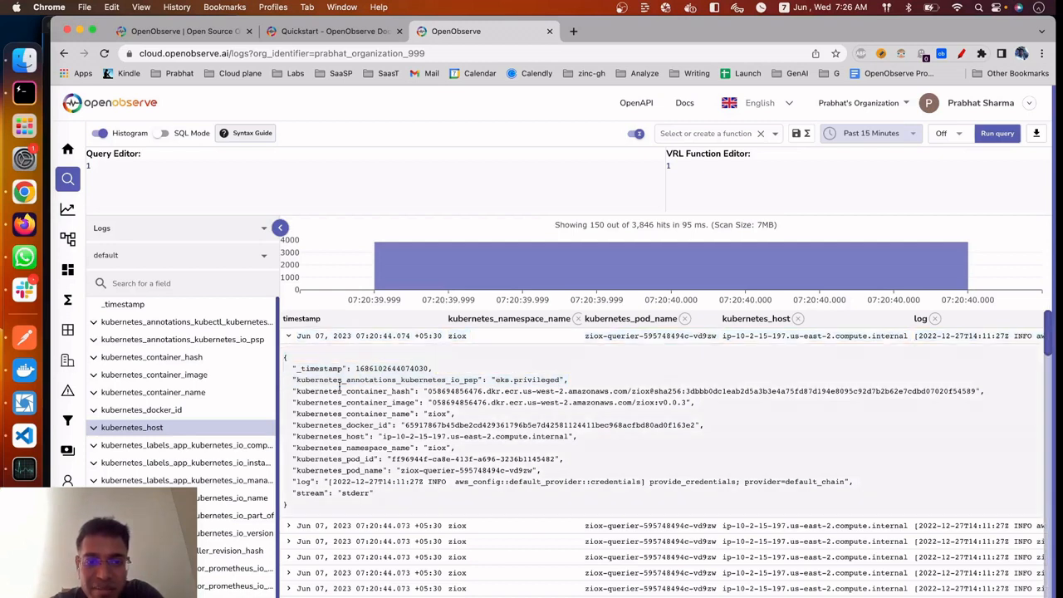
click(328, 382)
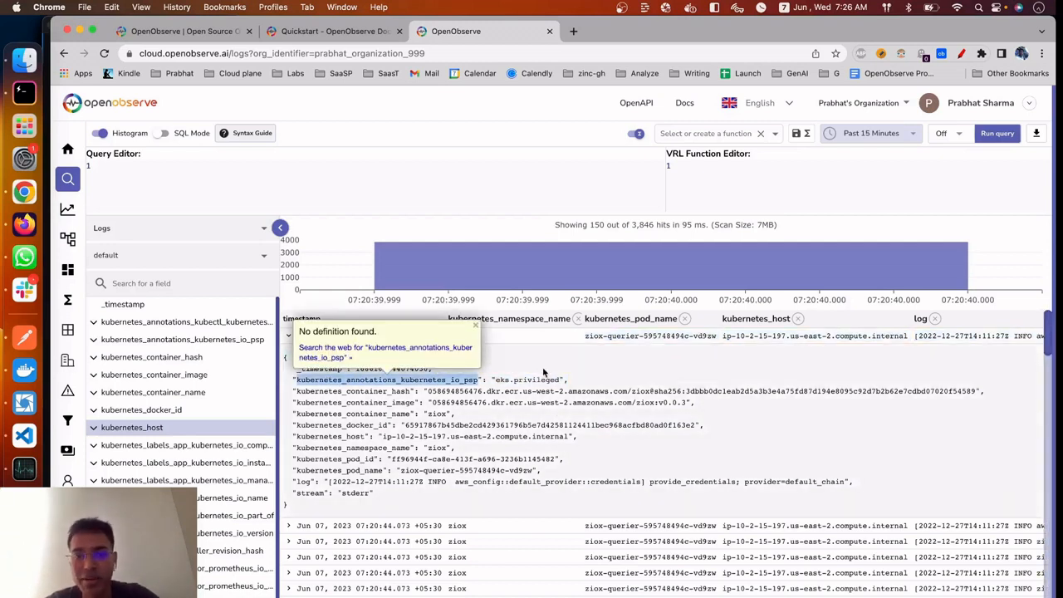
click(541, 376)
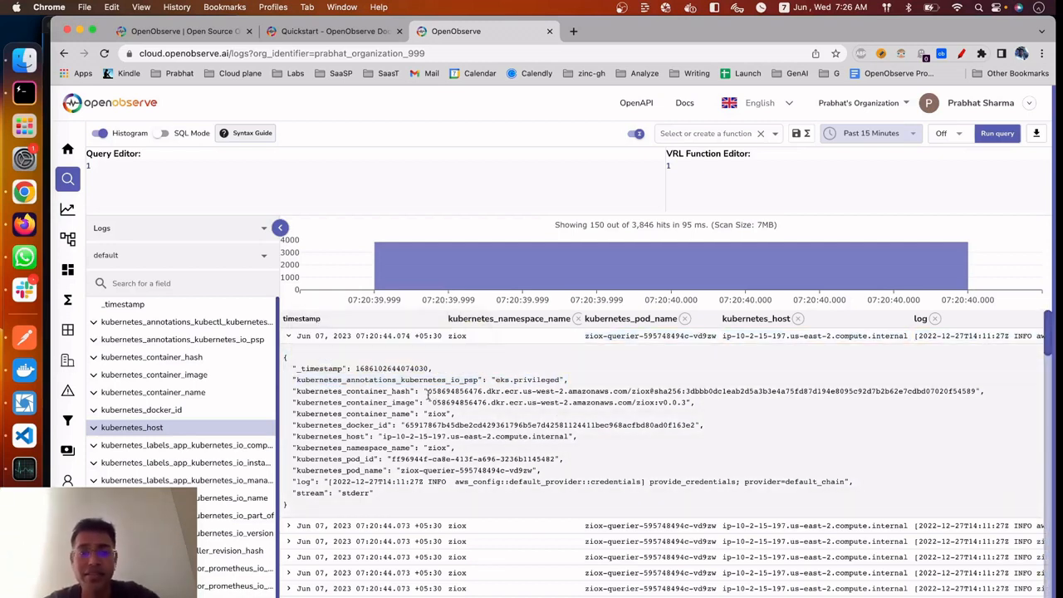
click(419, 378)
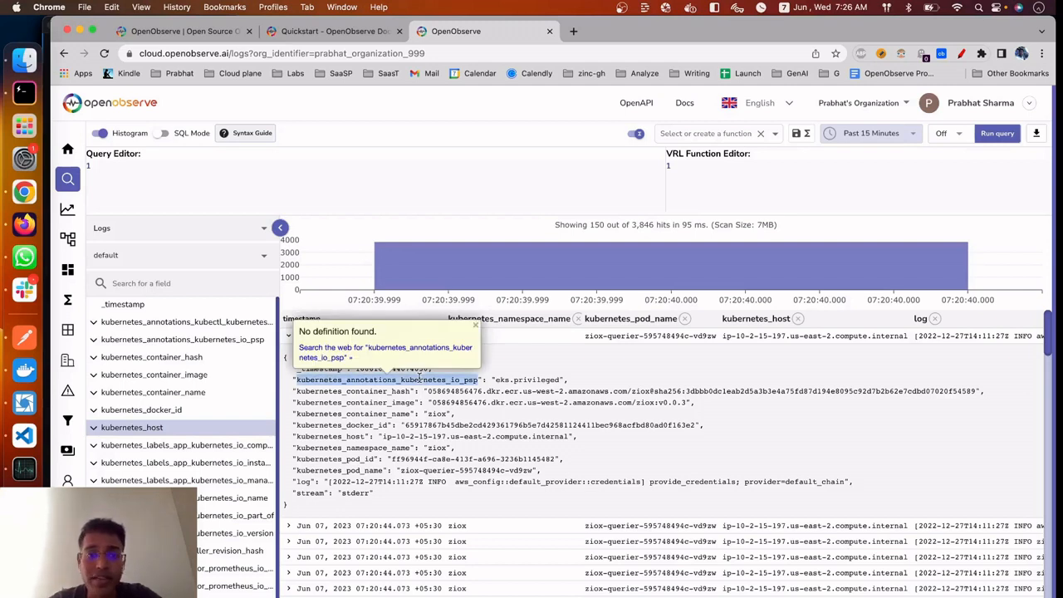
click(561, 379)
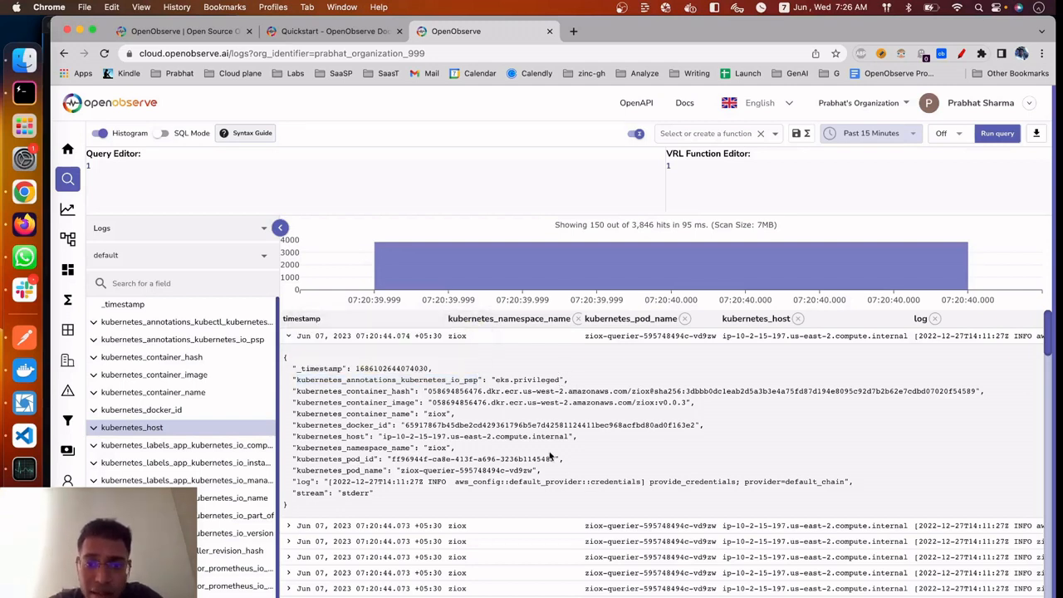
drag(362, 391, 427, 391)
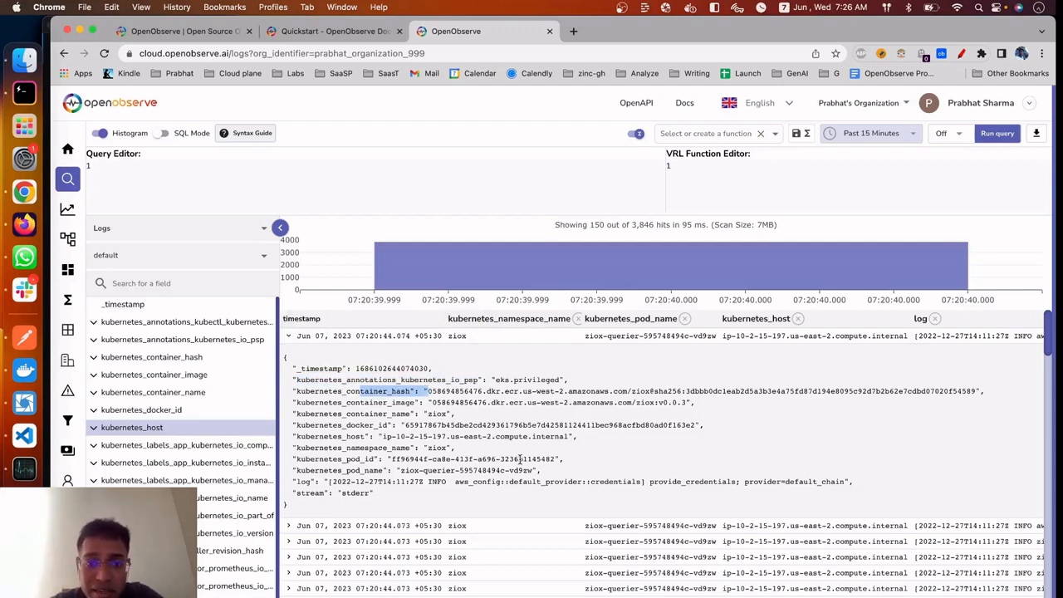
click(362, 427)
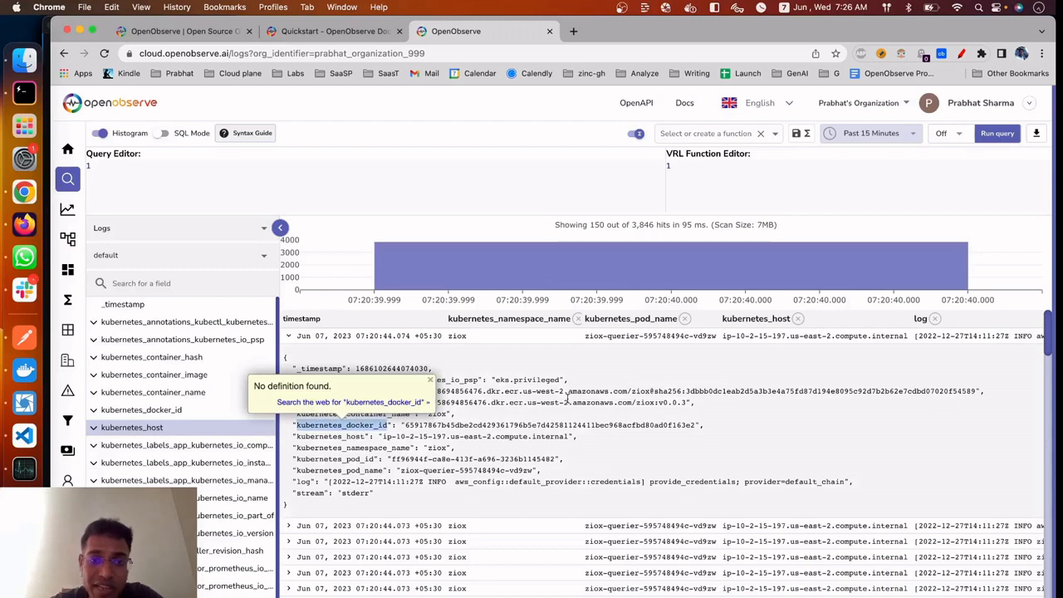
click(567, 398)
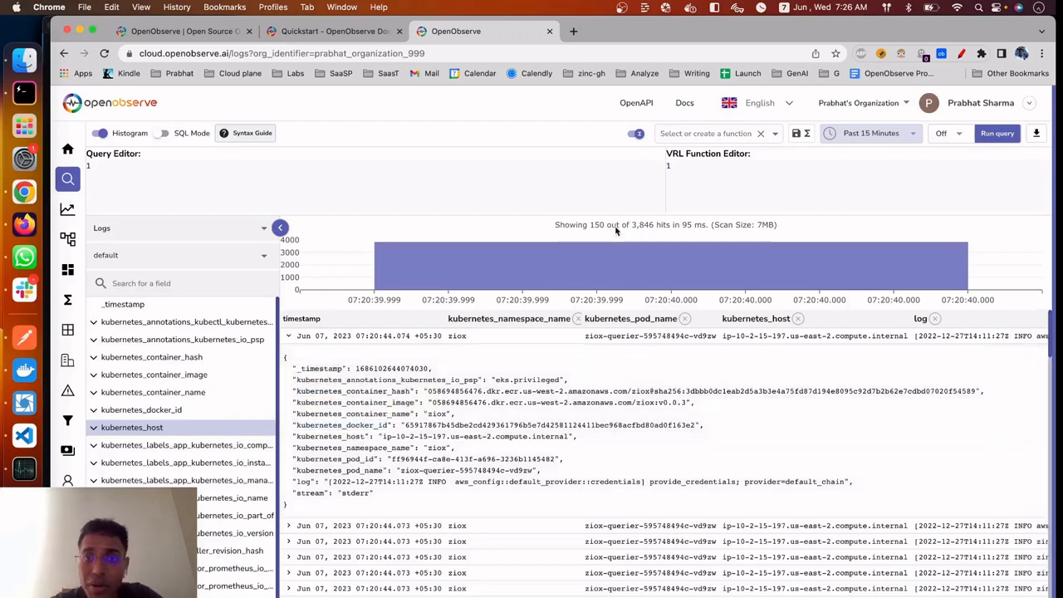
Write a VRL function with the line del(.kubernetes_annotations_kubernetes_io_psp), followed by a closing "." line
click(770, 179)
text(del)
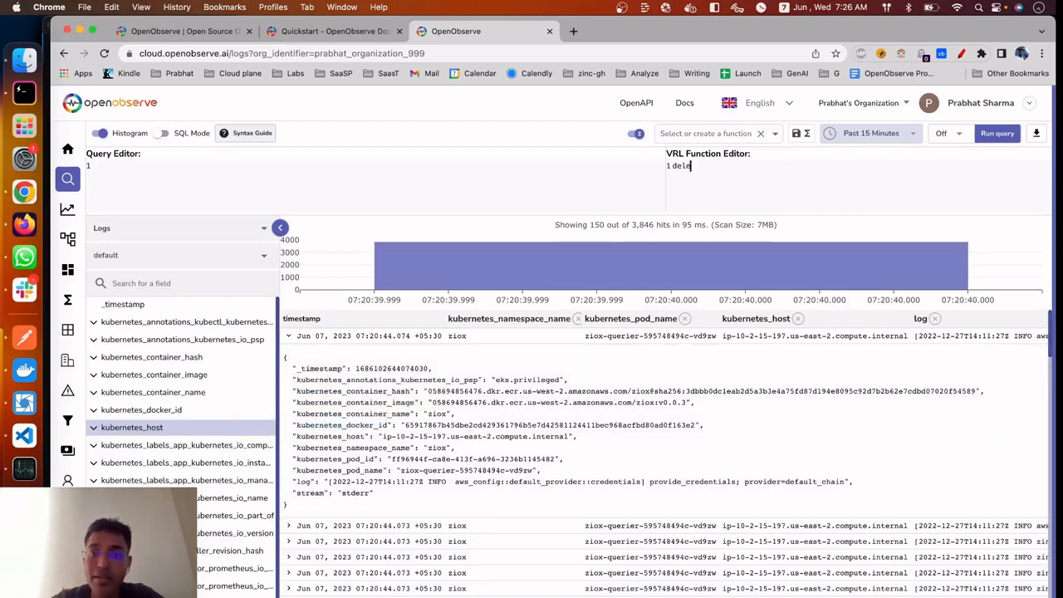
text(()
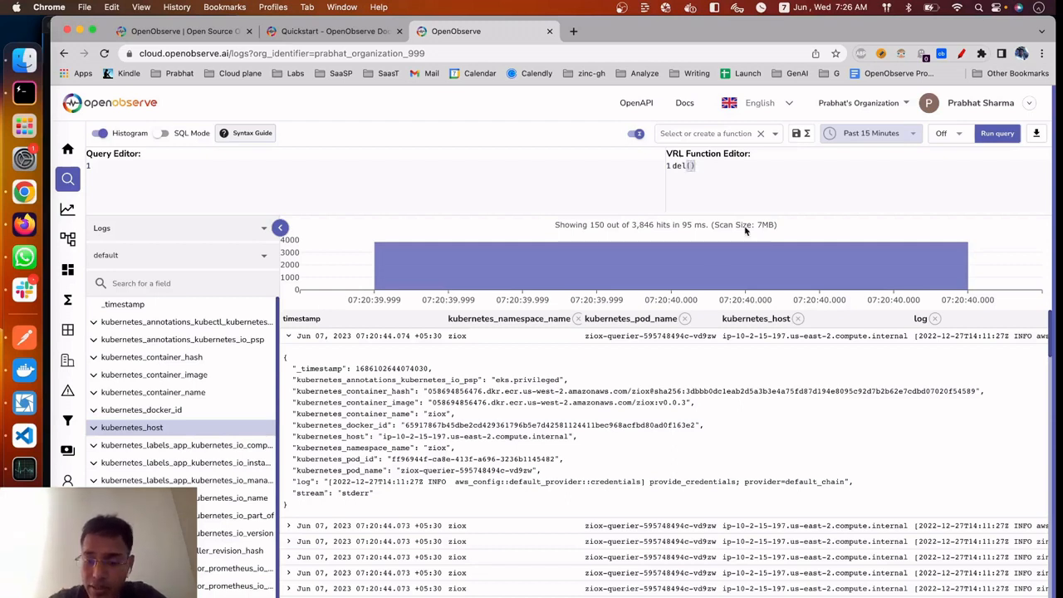
text(.)
click(402, 379)
key(super+c)
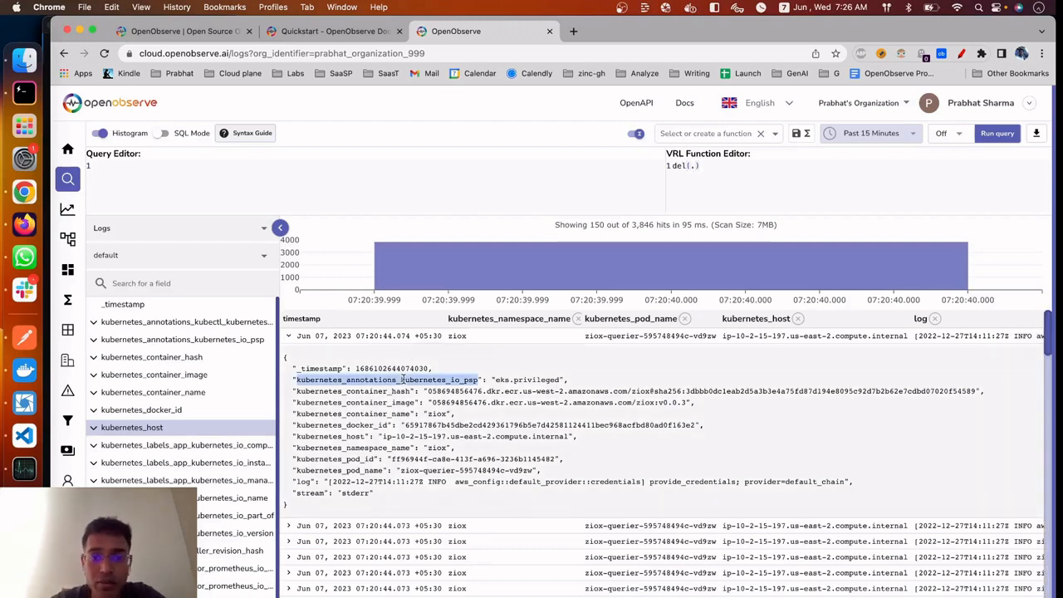
click(695, 166)
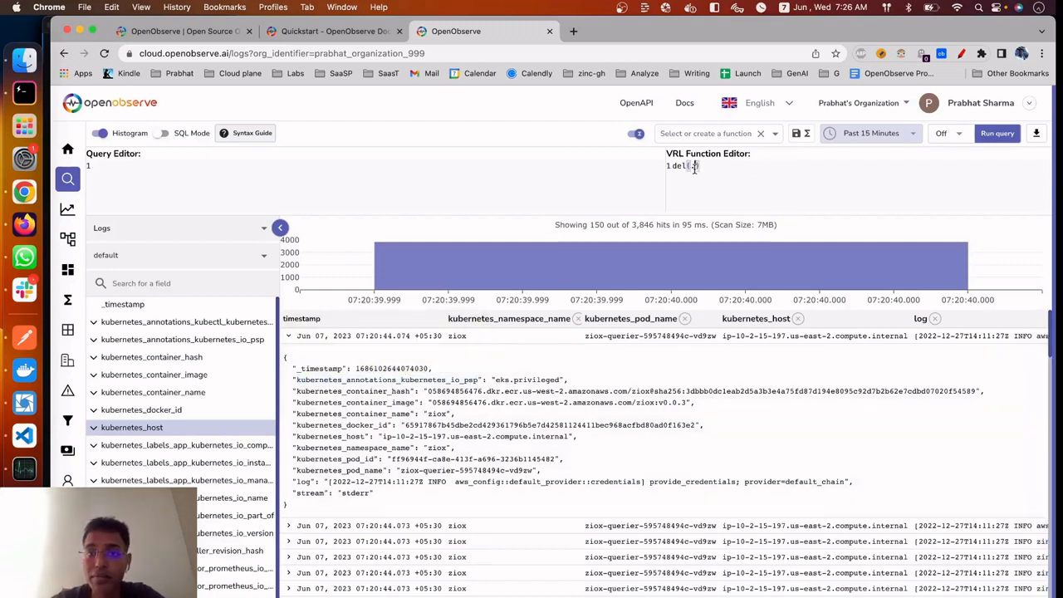
key(super+v)
key(Return)
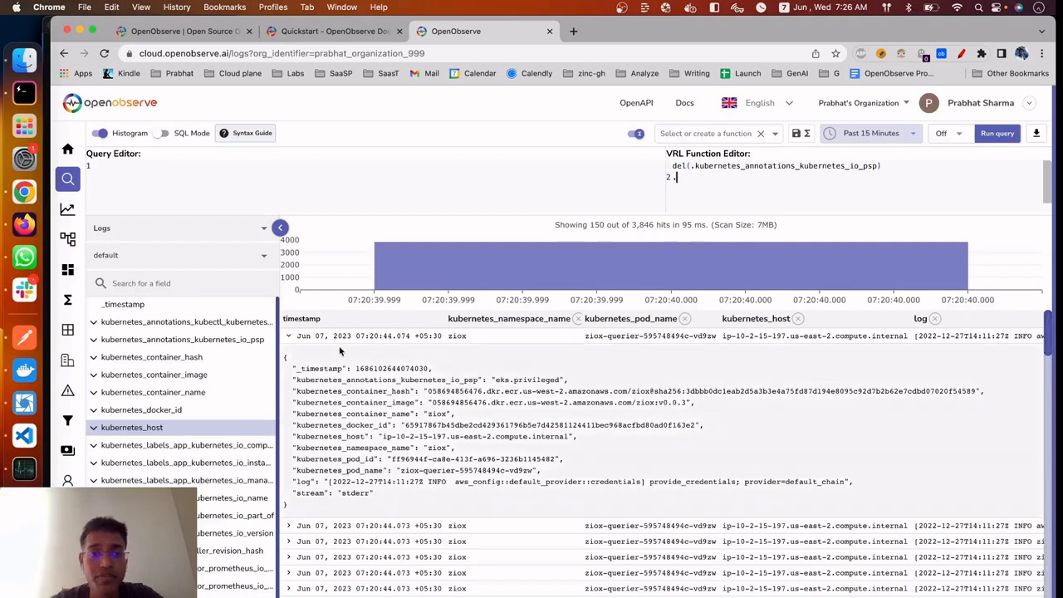
Add del(.kubernetes_container_hash) as the second line of the VRL function, above the closing "." line
double_click(398, 390)
key(super+c)
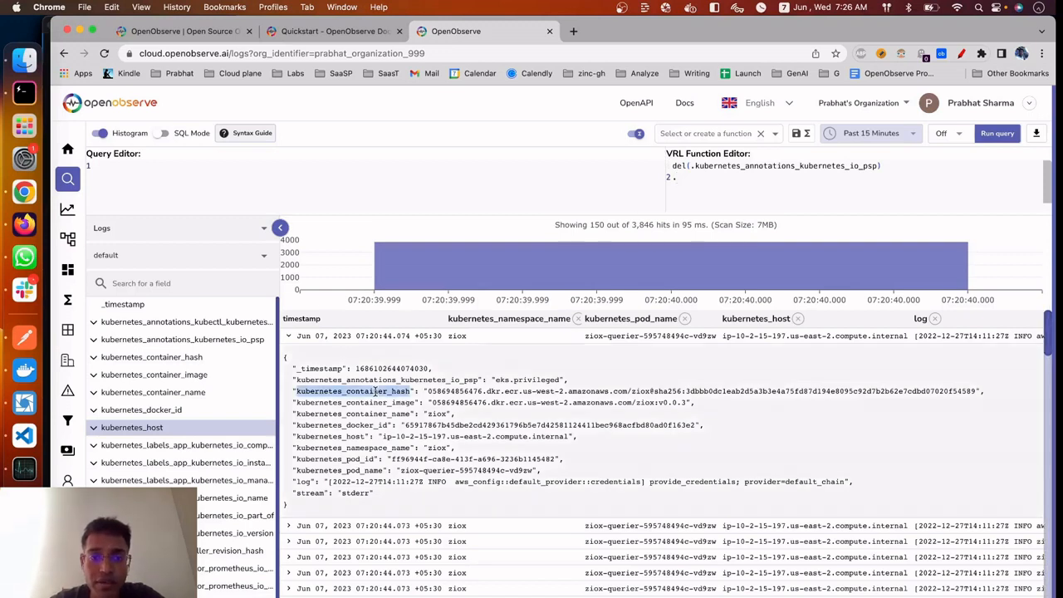
click(898, 174)
text(del)
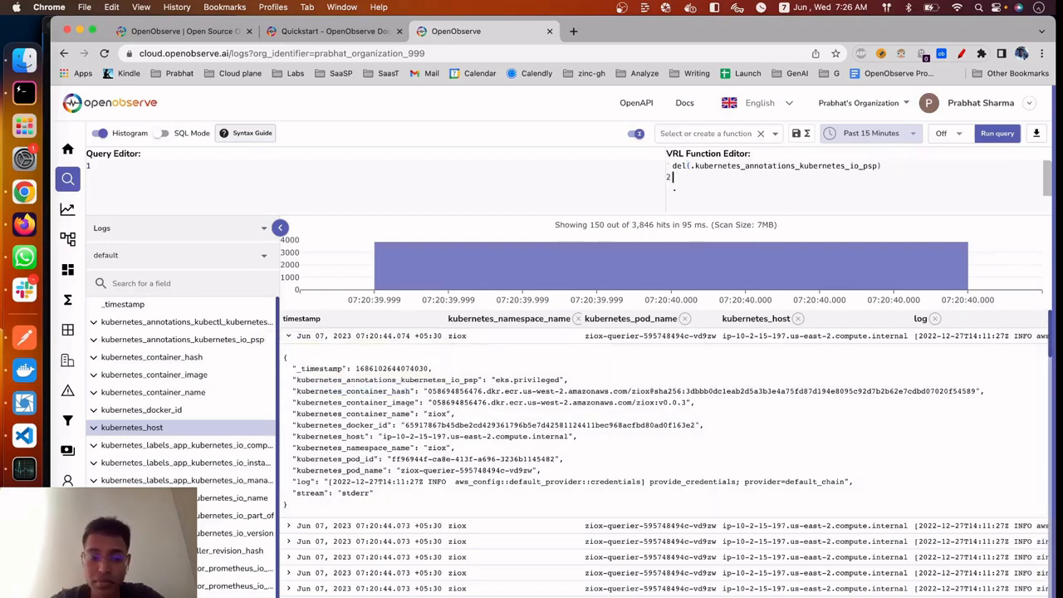
text(()
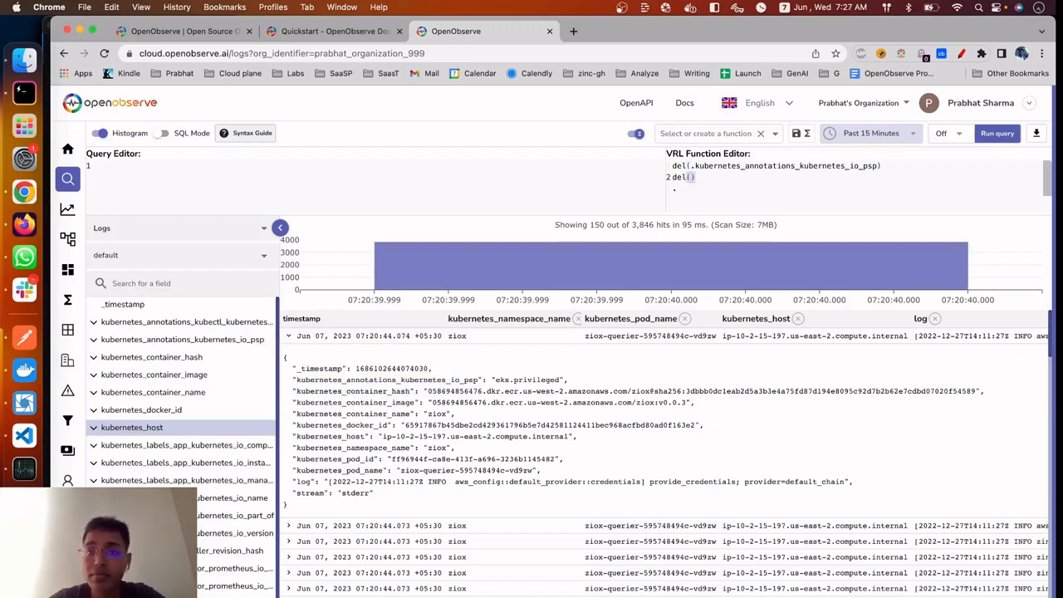
text(.)
key(super+v)
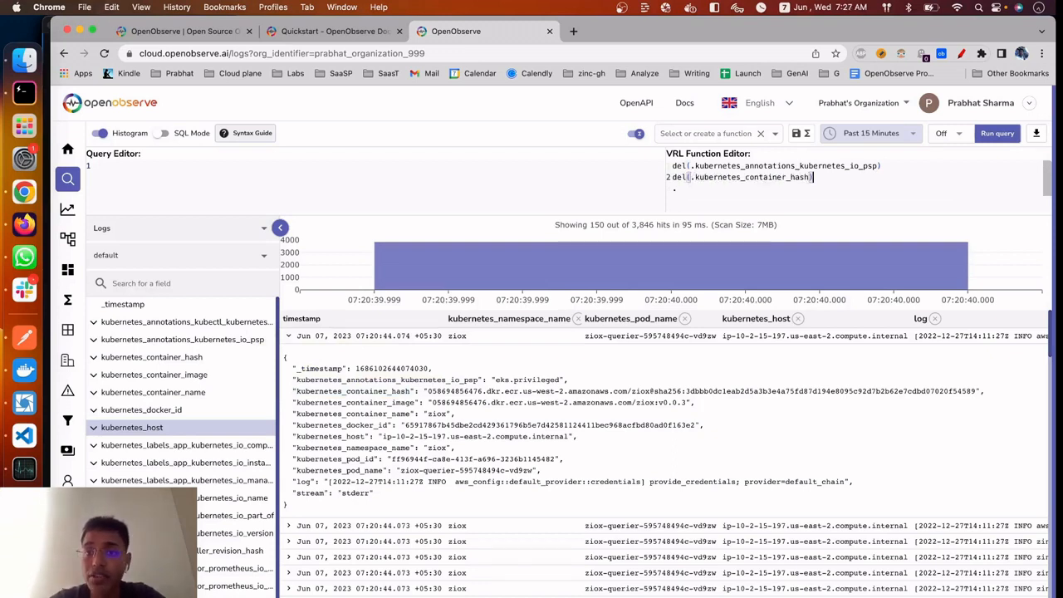
key(Return)
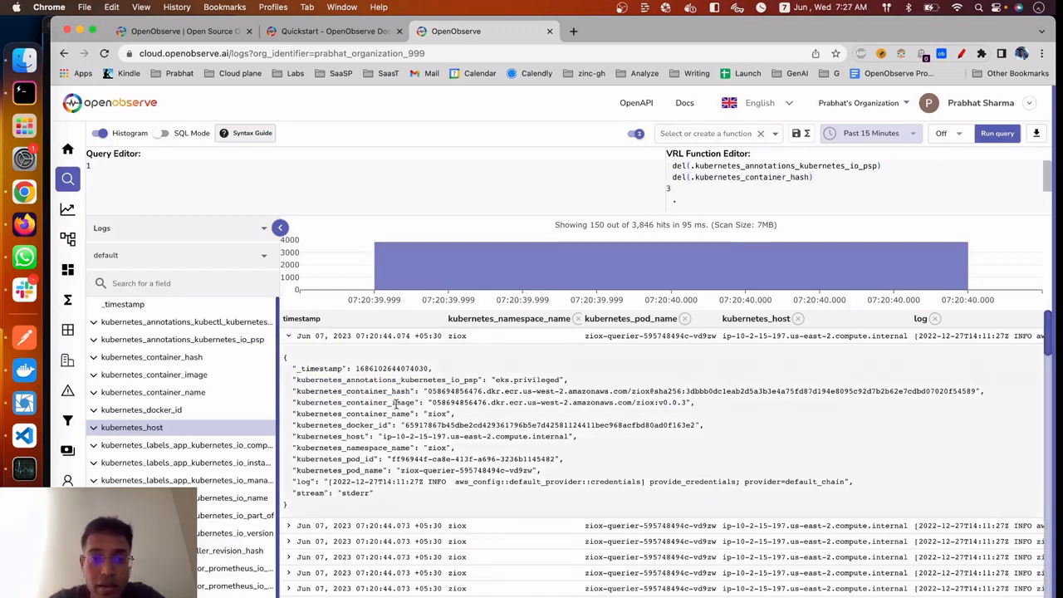
Add del(.kubernetes_docker_id) as the third line of the VRL function and run the query
double_click(359, 427)
key(super+c)
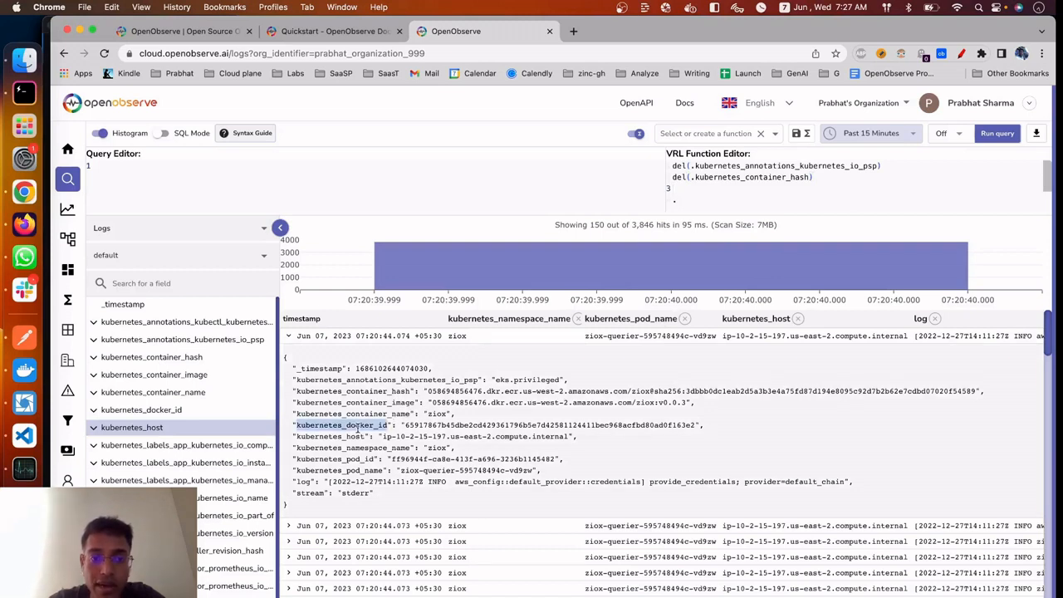
click(806, 195)
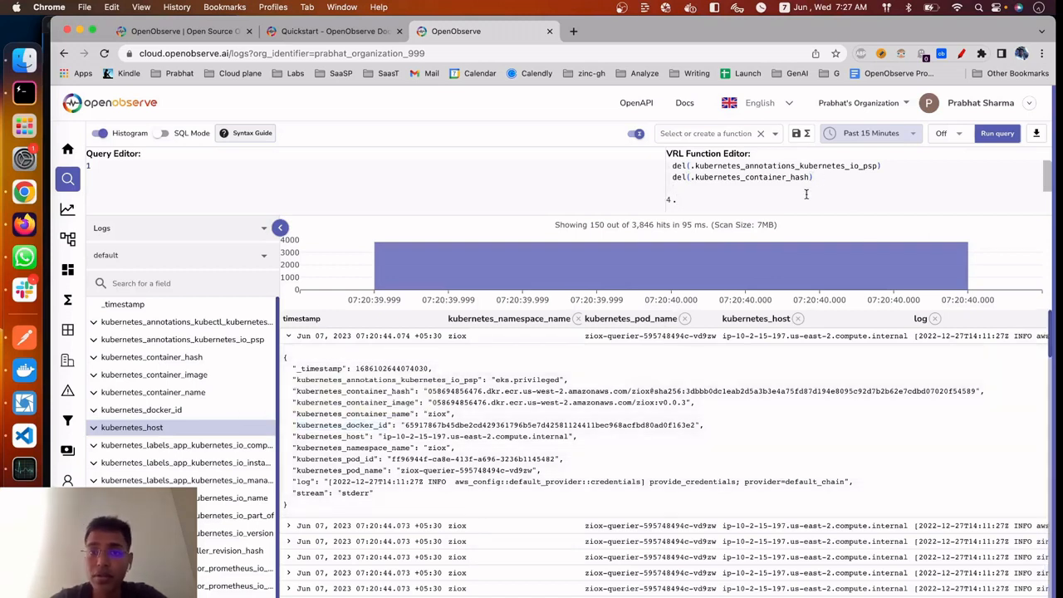
text(del(.)
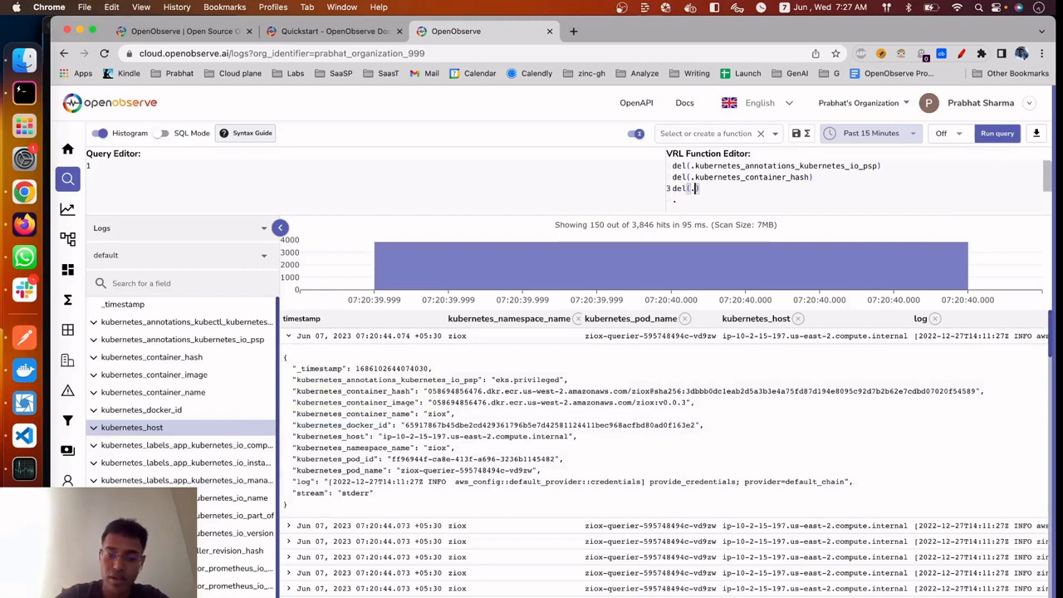
key(super+v)
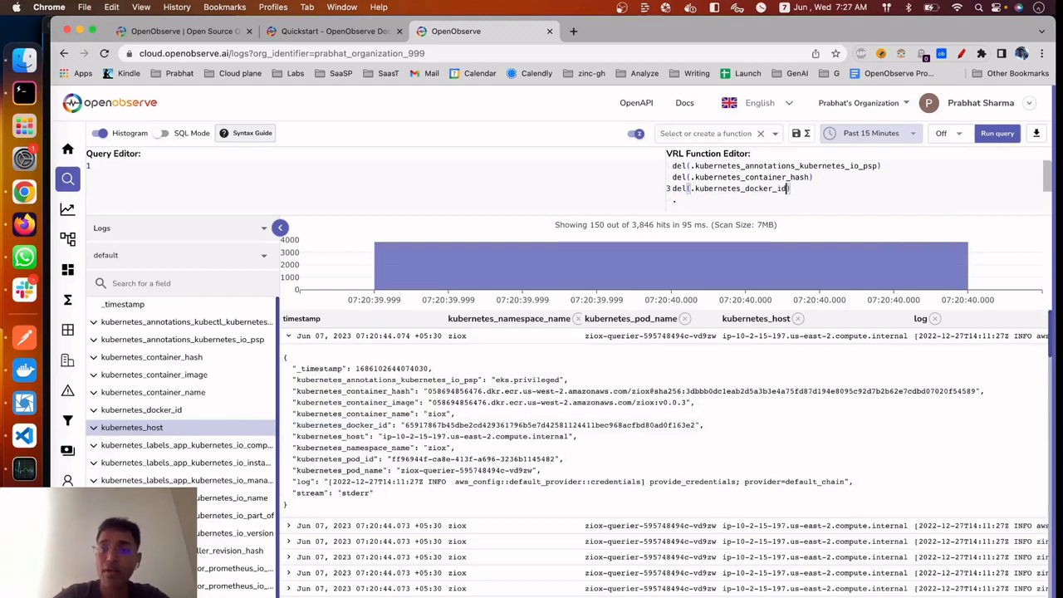
click(997, 135)
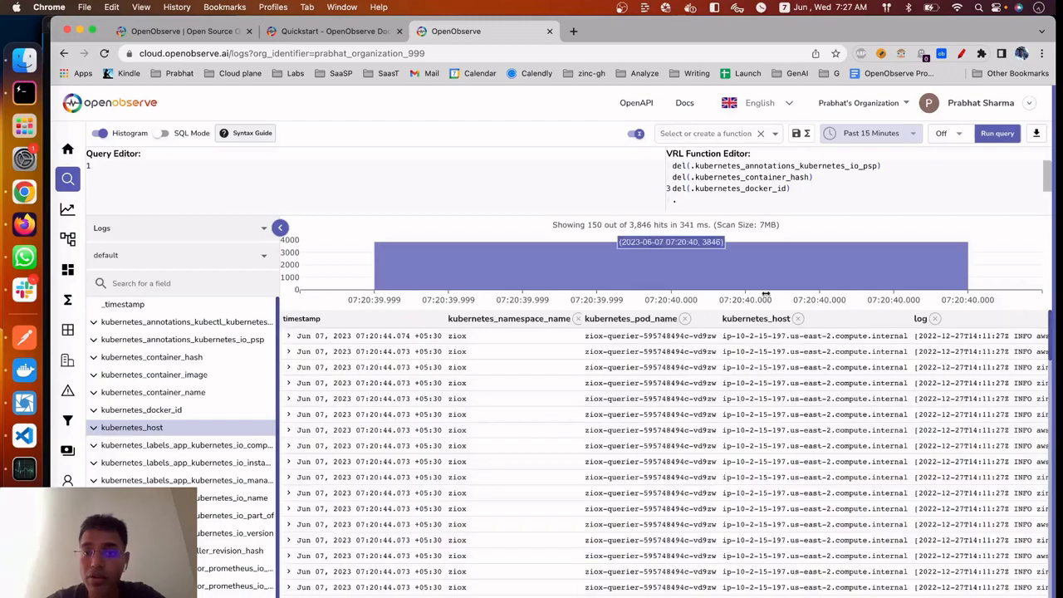
Expand a log record in the new results to check which fields it still contains
click(351, 339)
click(333, 349)
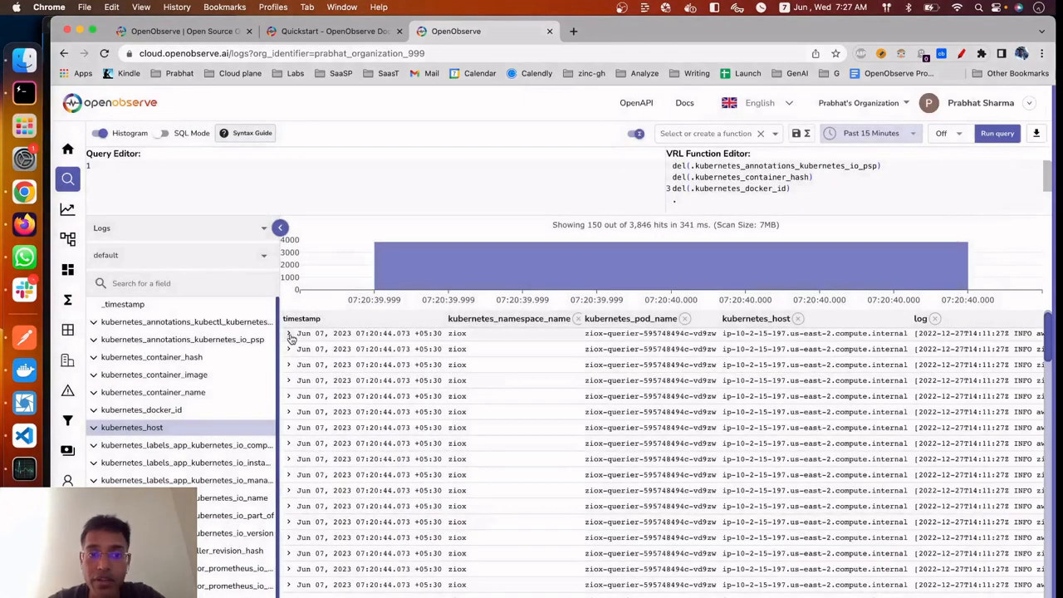
click(288, 333)
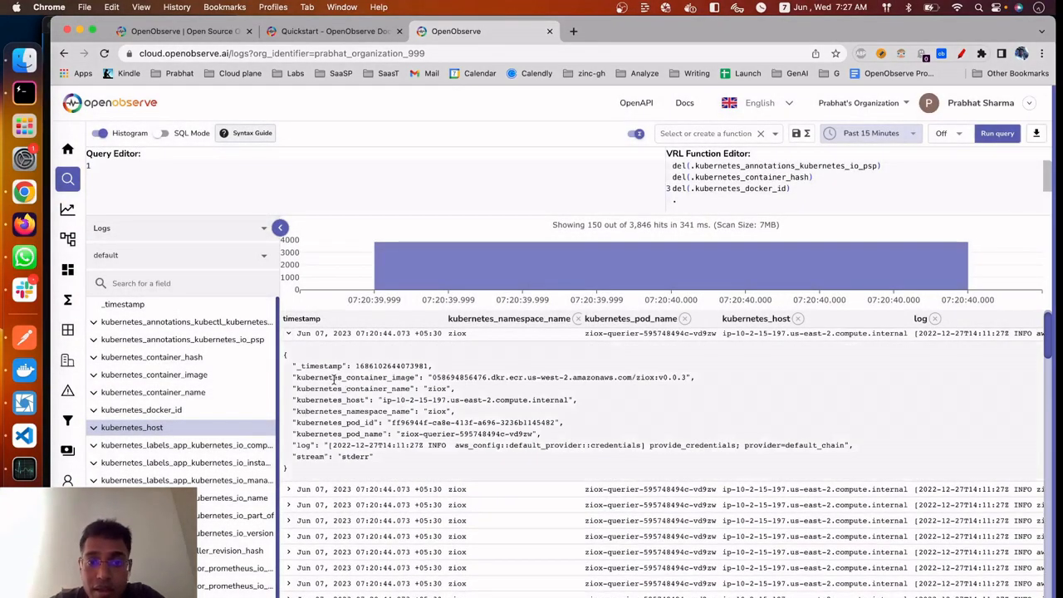
drag(334, 378, 468, 401)
click(477, 446)
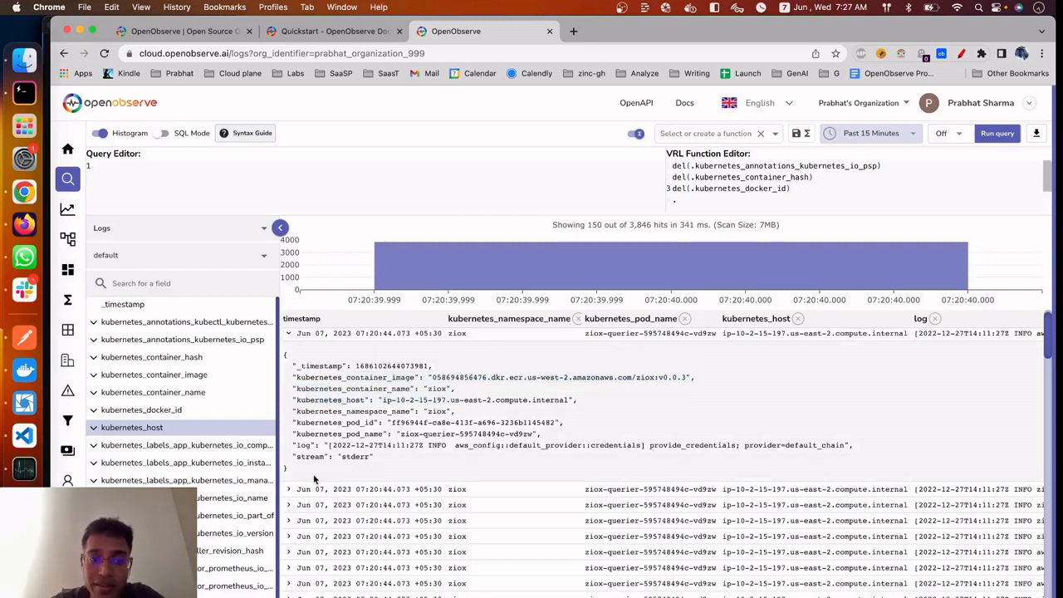
drag(314, 478, 290, 336)
click(445, 401)
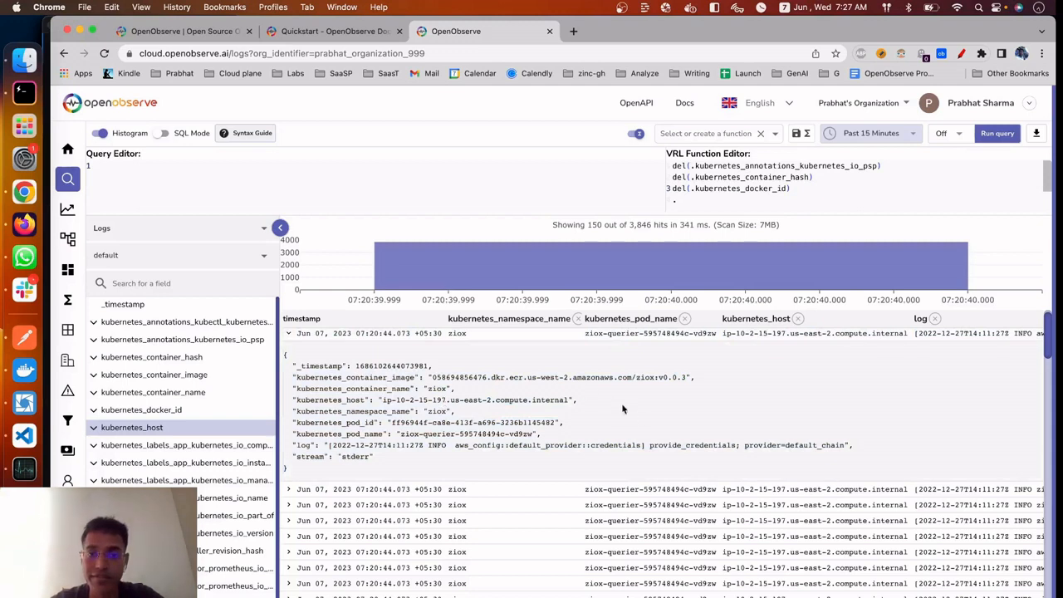
Enter remove_fields as the new name for the VRL function that deletes the three Kubernetes fields
key(ctrl+a)
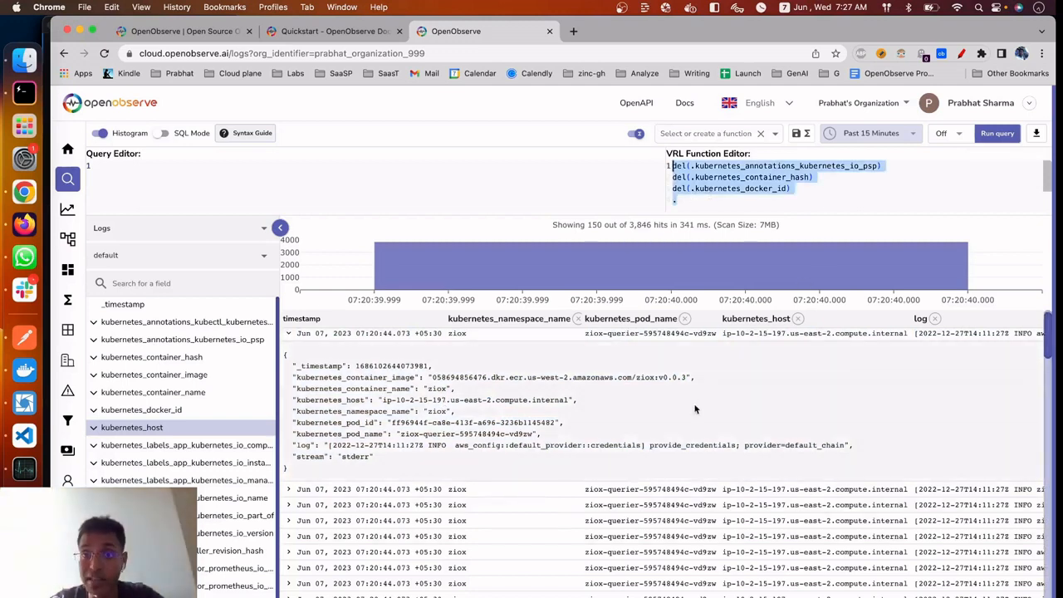
click(706, 138)
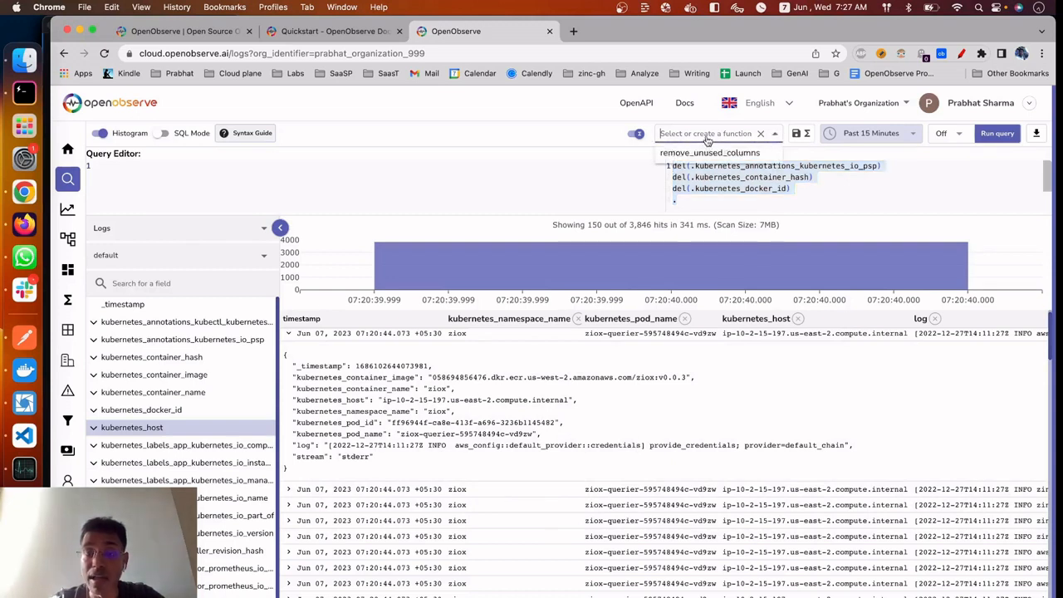
text(remo)
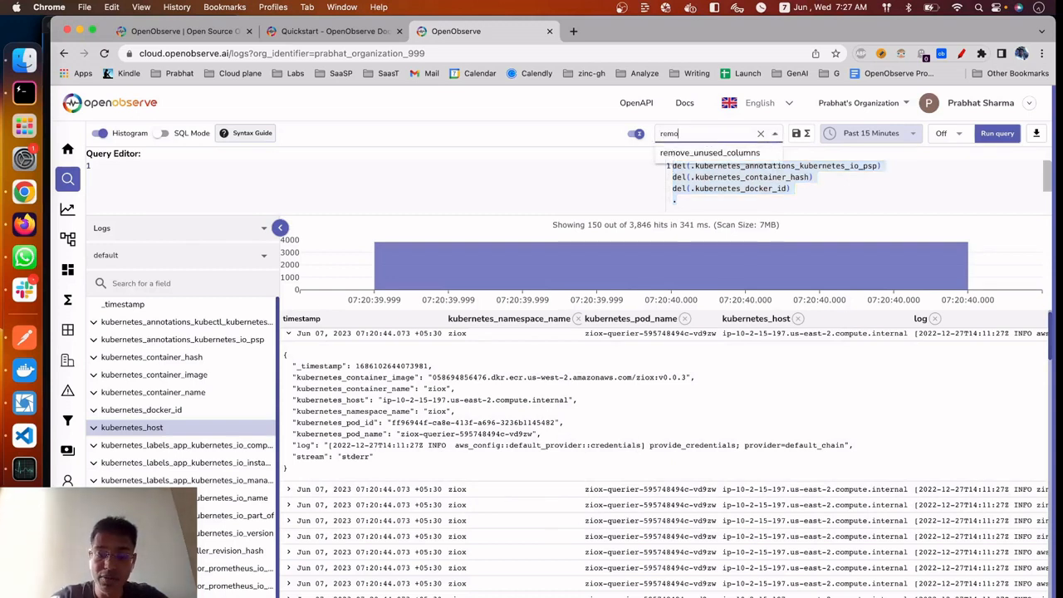
text(vefiel)
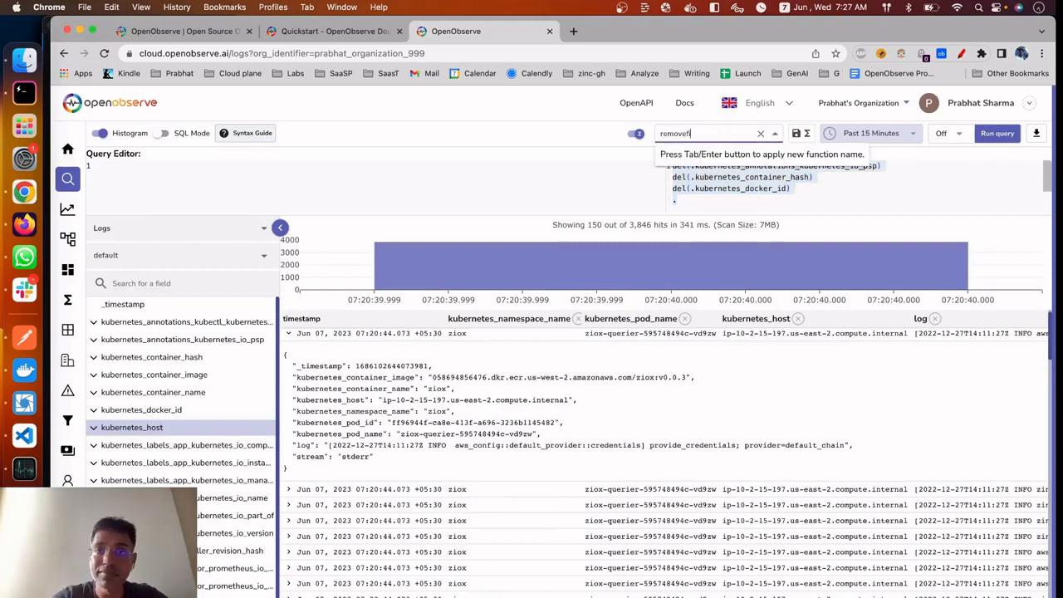
key(BackSpace)
key(BackSpace)
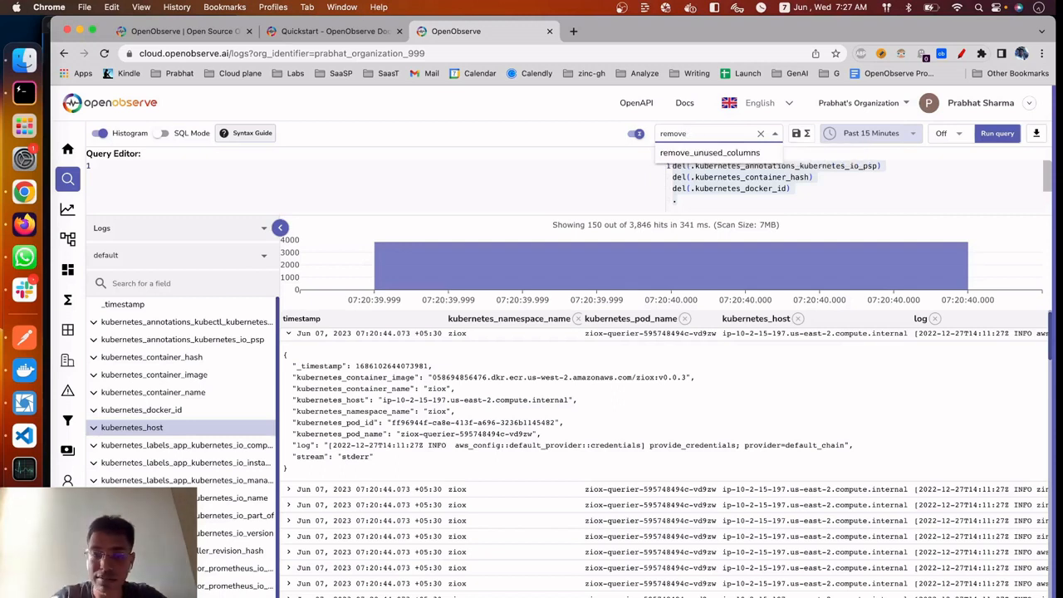
text(_fields)
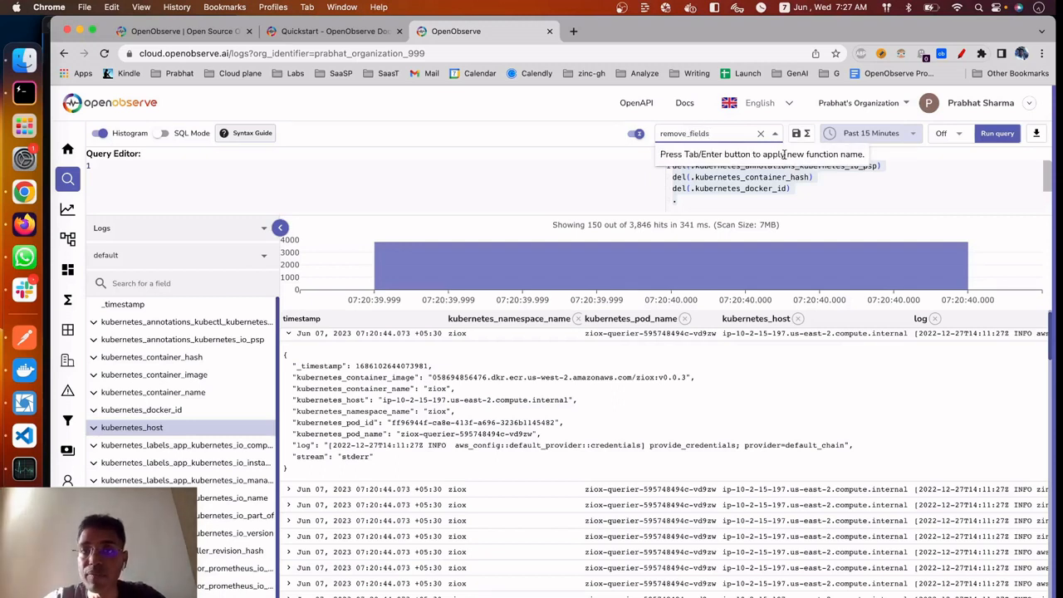
key(Return)
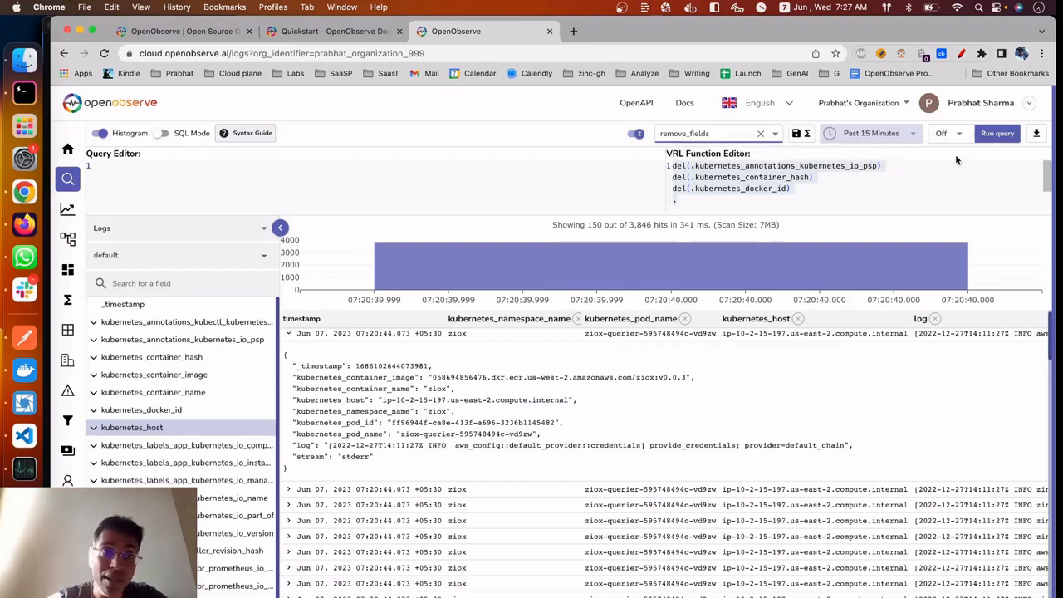
Open the list of functions and reload it to check whether remove_fields is stored
mouse_move(81, 419)
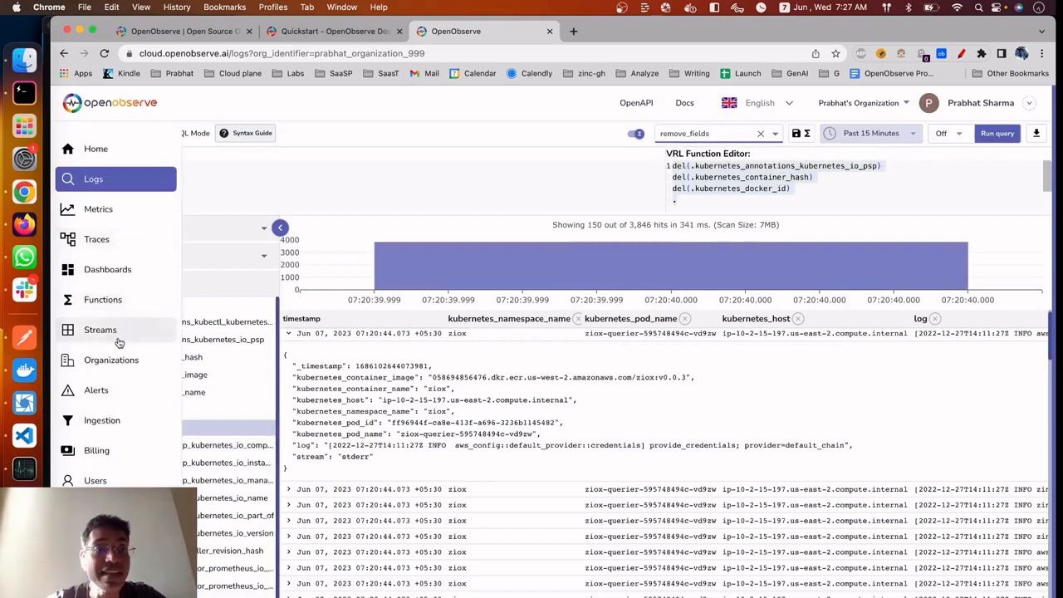
click(103, 299)
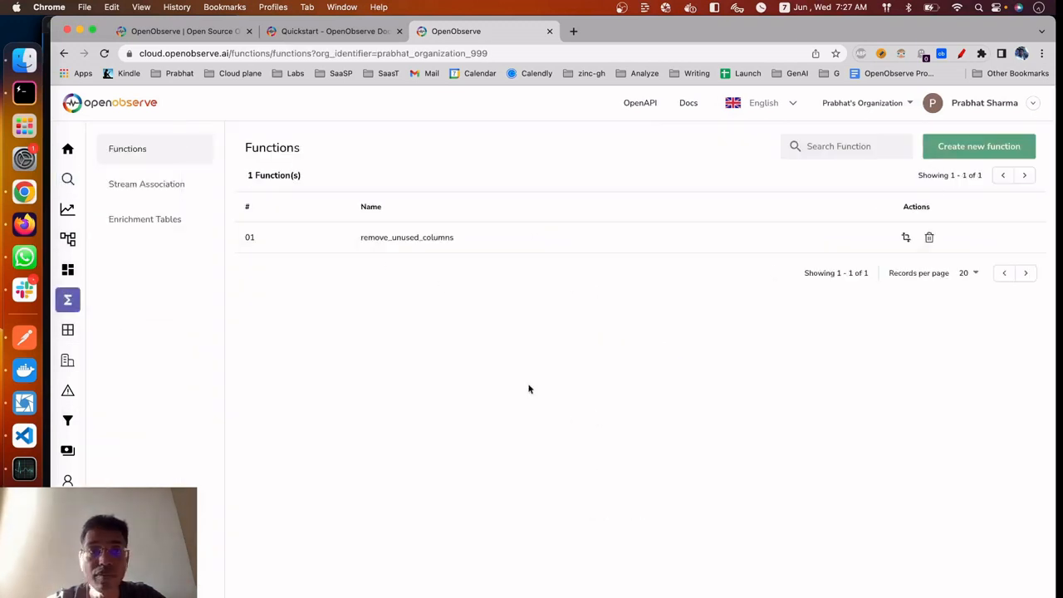
key(super+r)
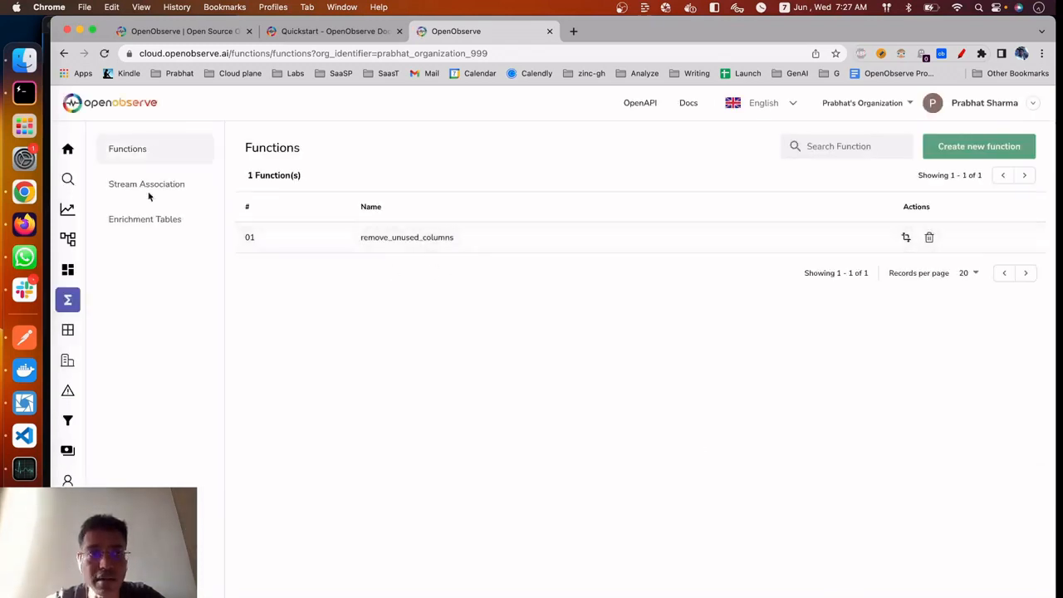
Return to the logs search and leave the VRL function editor empty, removing the pasted field name
mouse_move(83, 179)
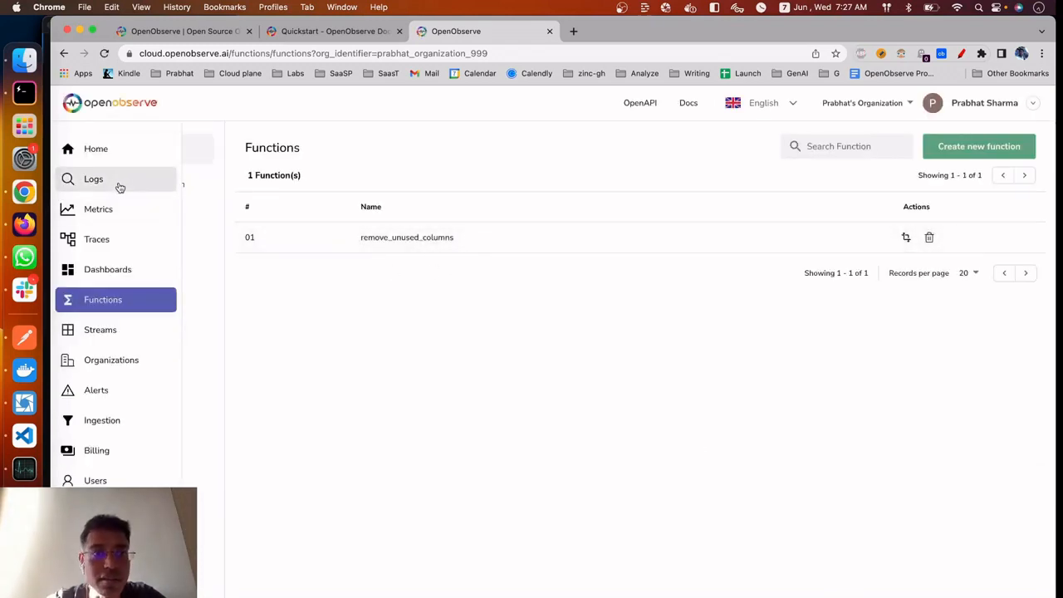
click(126, 188)
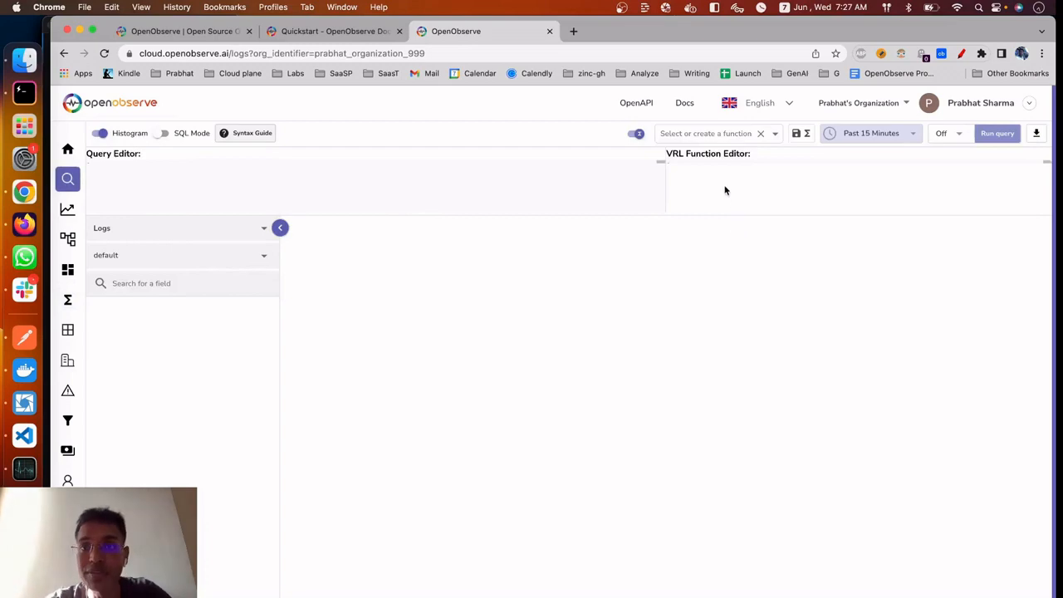
click(709, 168)
text(kubernetes_docker_id)
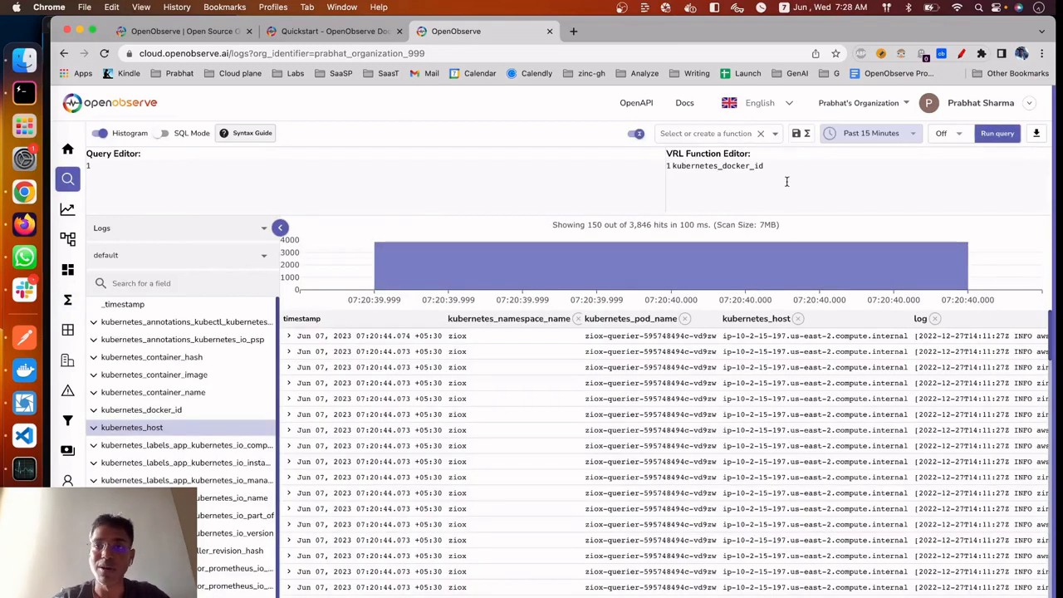
drag(789, 173, 629, 156)
key(BackSpace)
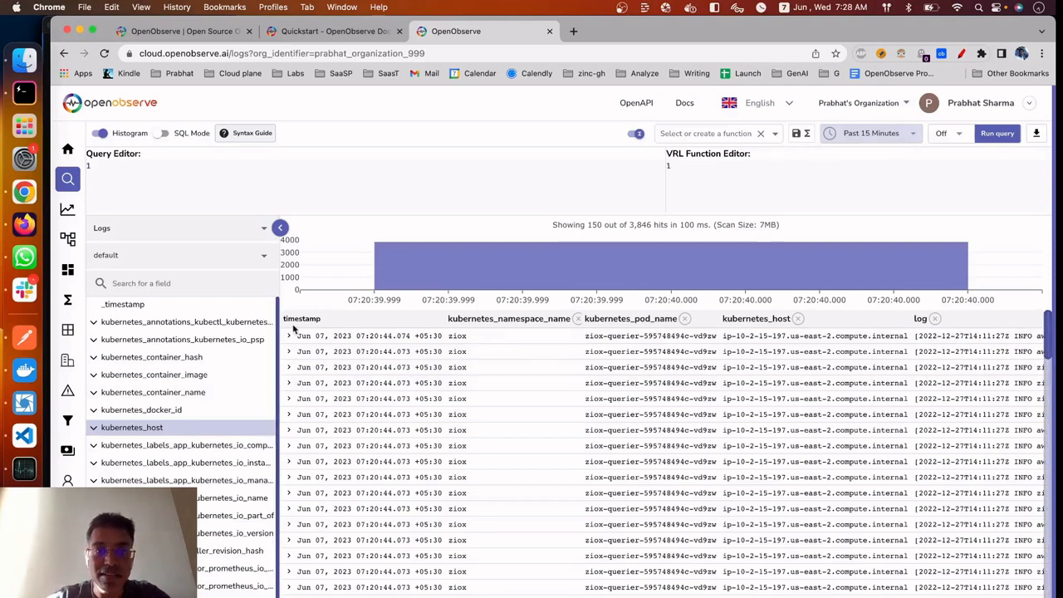
Expand the first log record and write del(.kubernetes_annotations_kubernetes_io_psp) as the first line of the VRL function
click(288, 340)
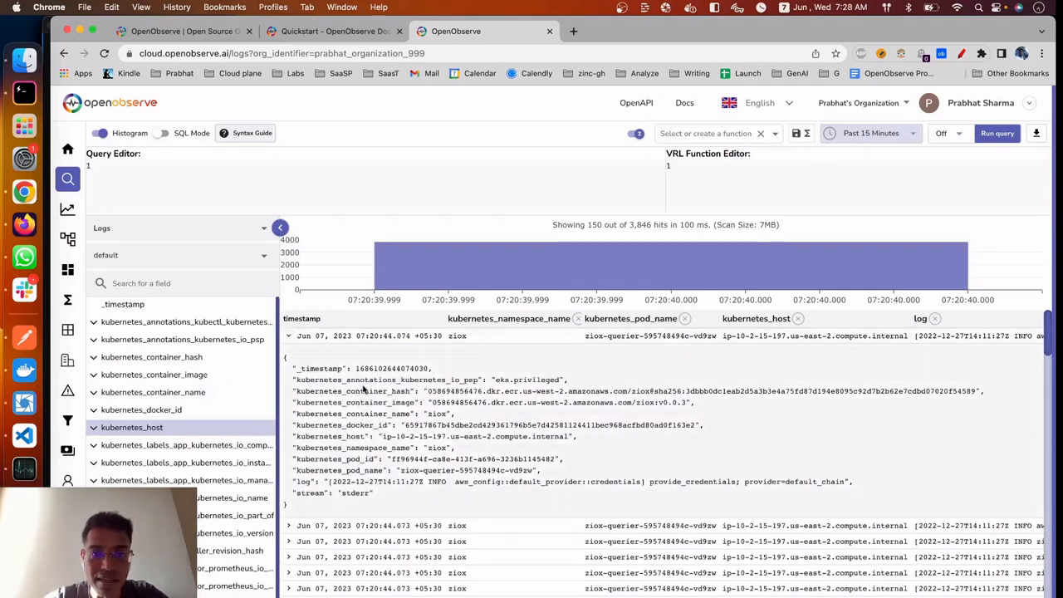
double_click(365, 390)
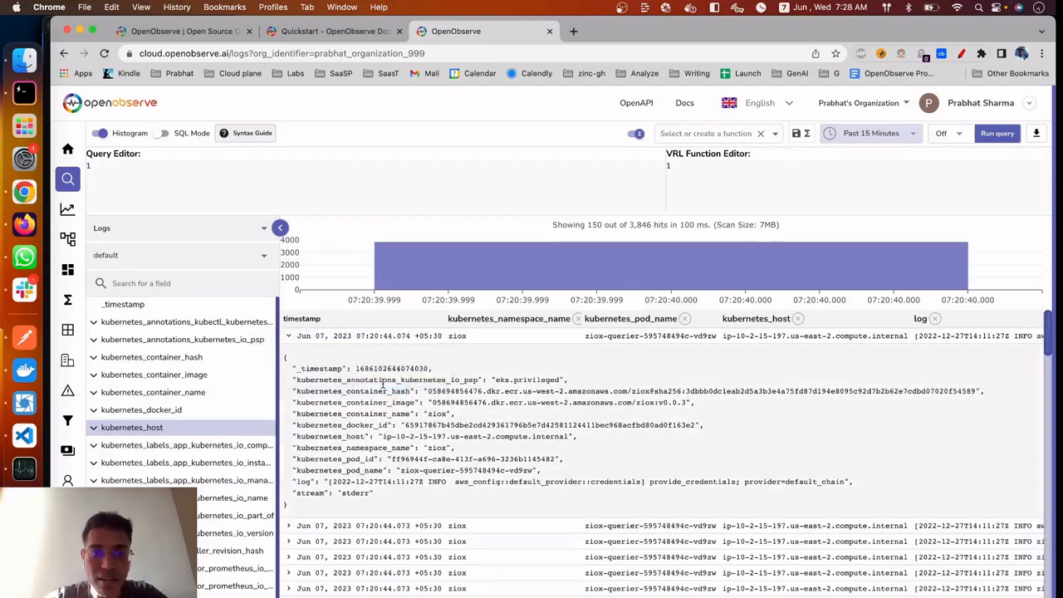
double_click(380, 380)
key(super+c)
click(731, 163)
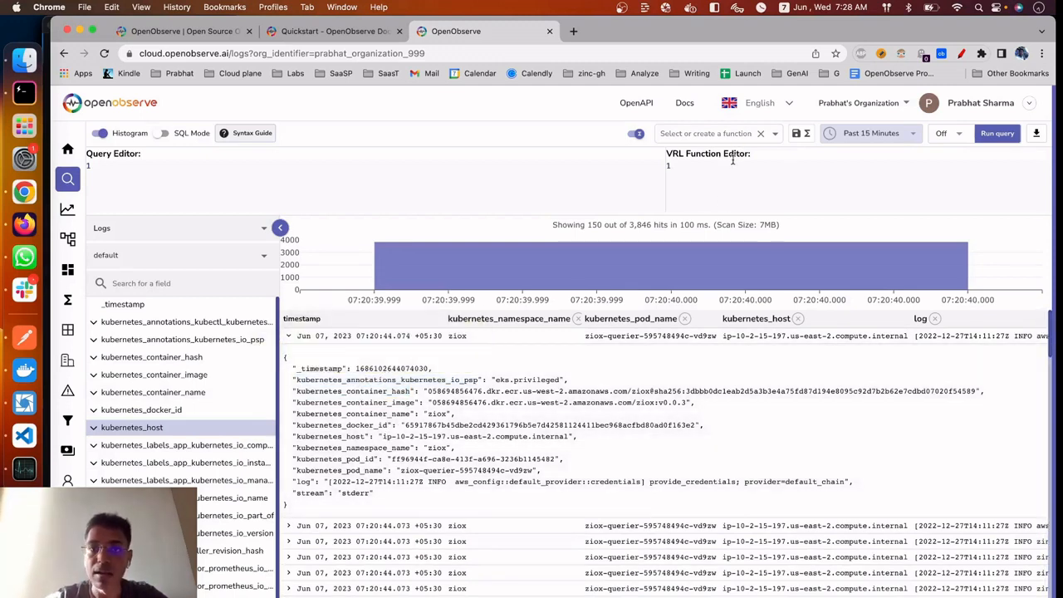
text(del()
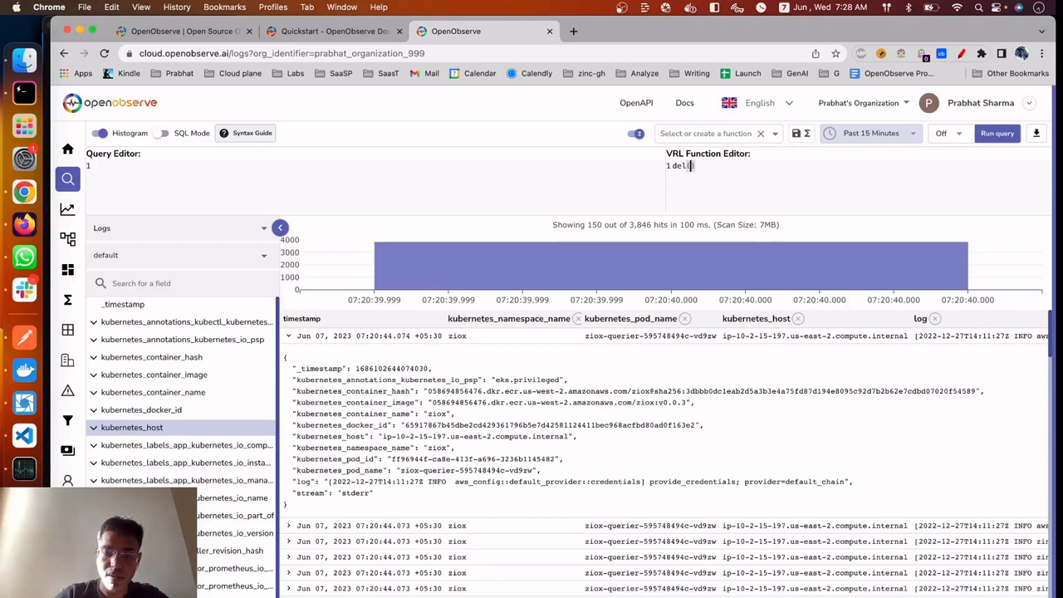
text(.)
key(super+v)
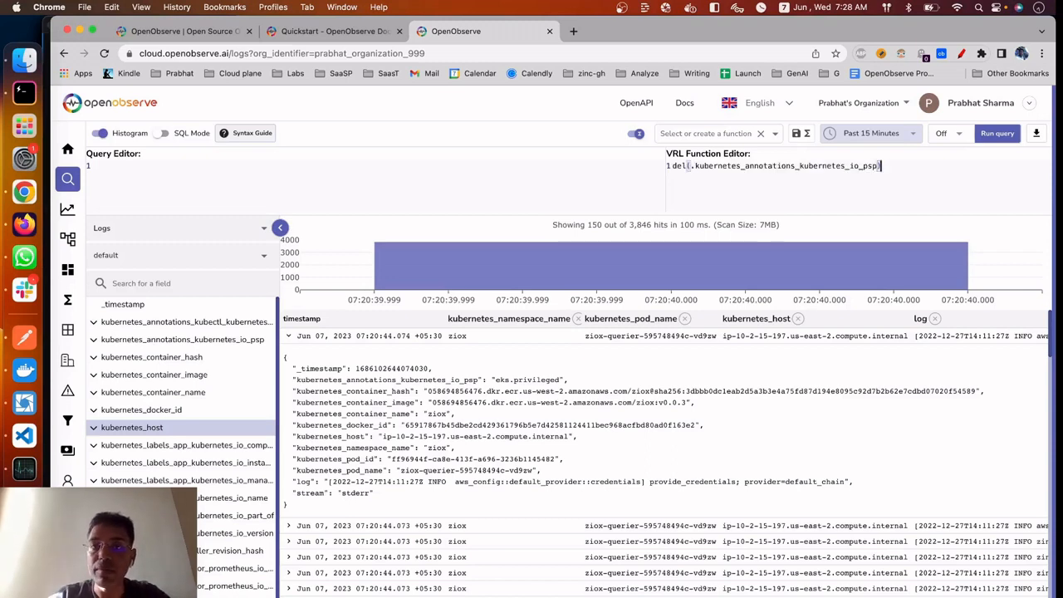
Add del(.kubernetes_container_hash) as the second line of the VRL function, taking the field name from the expanded record
key(End)
key(Return)
text(de)
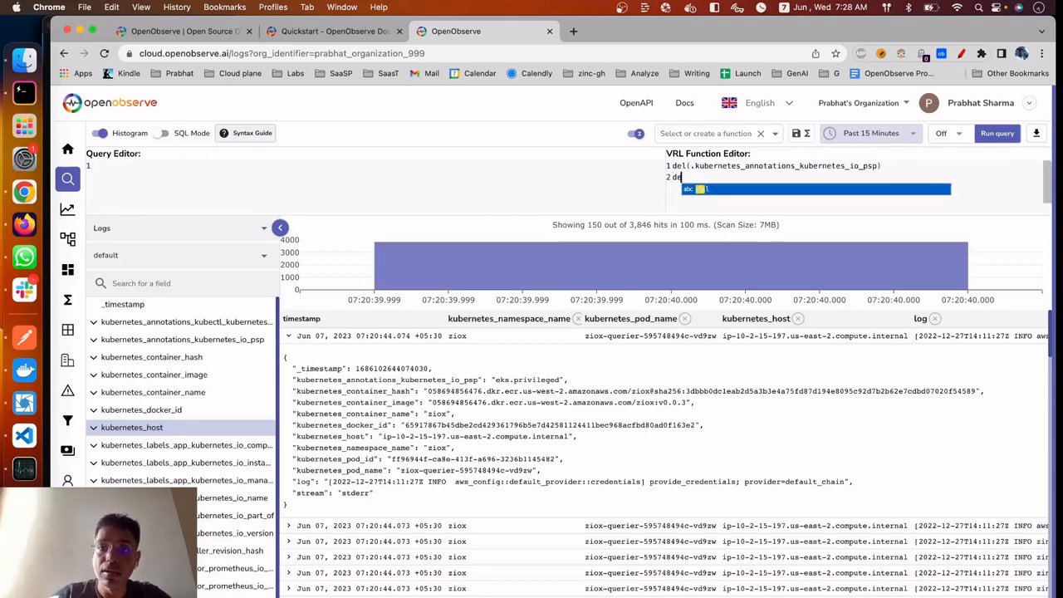
text(l(.)
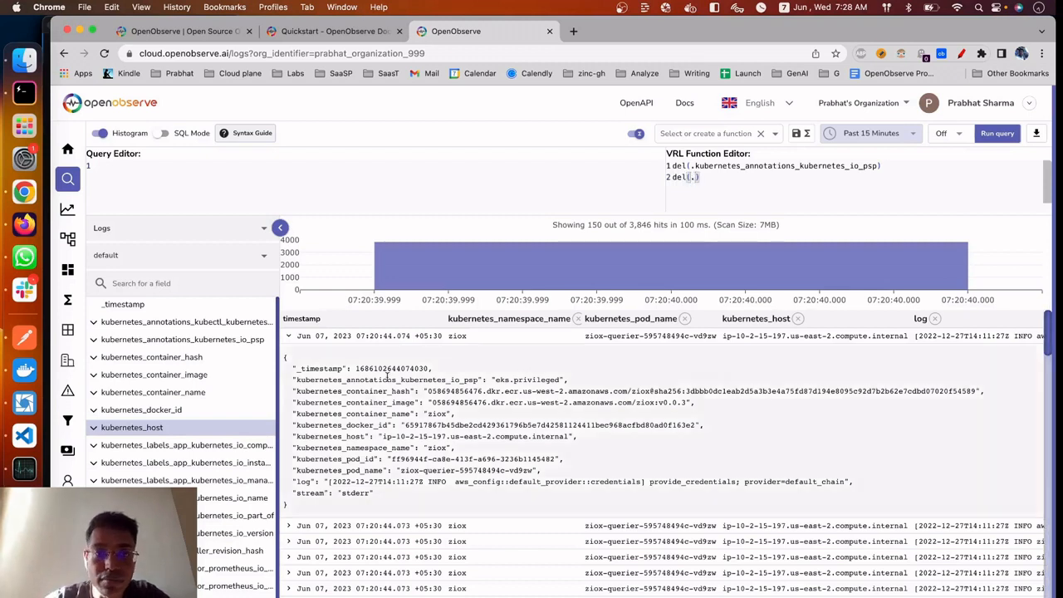
double_click(366, 402)
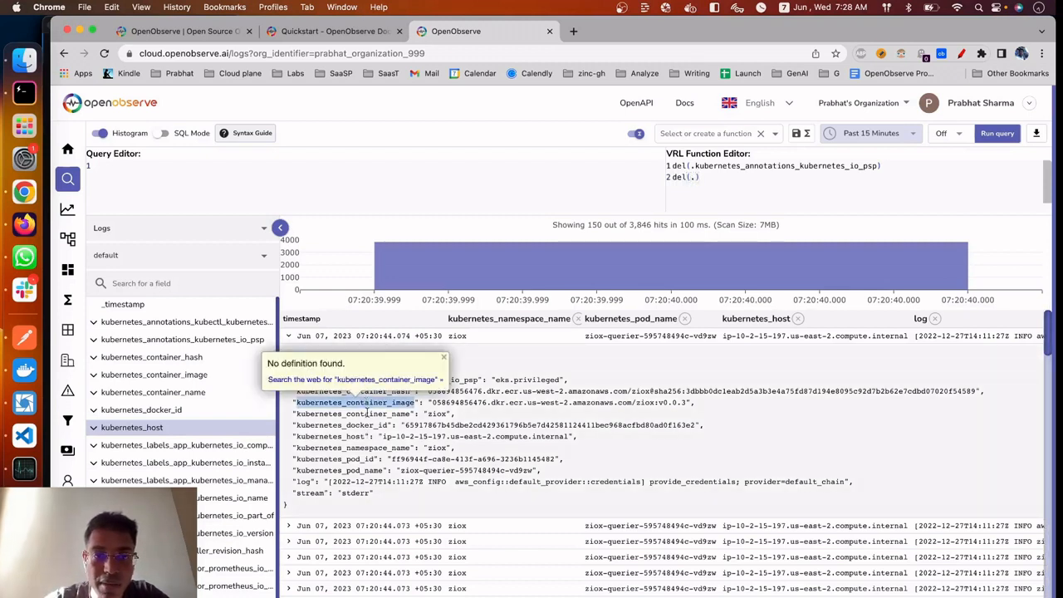
click(404, 424)
double_click(368, 390)
key(super+c)
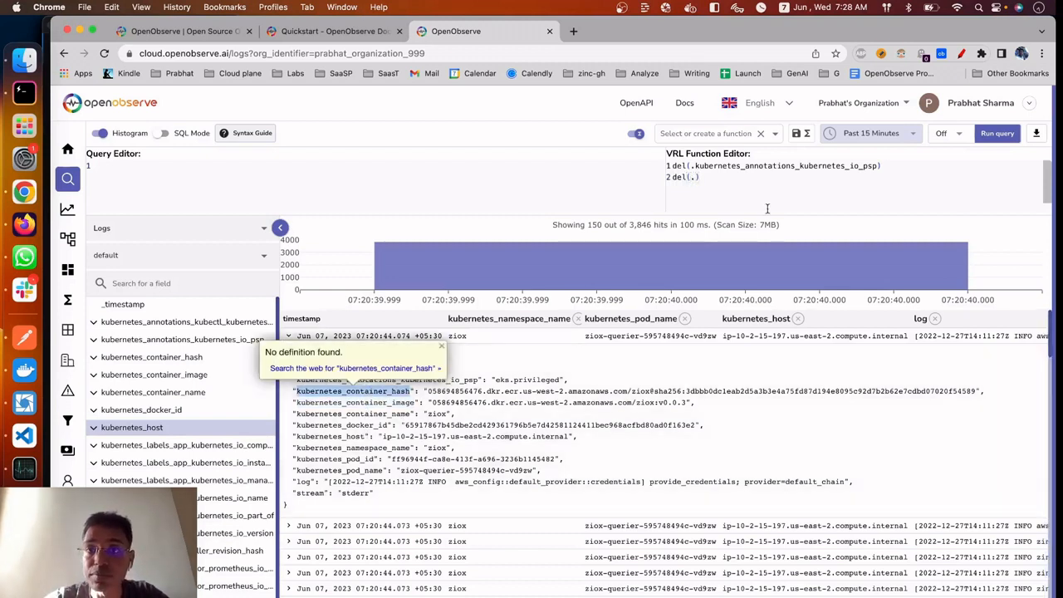
click(688, 177)
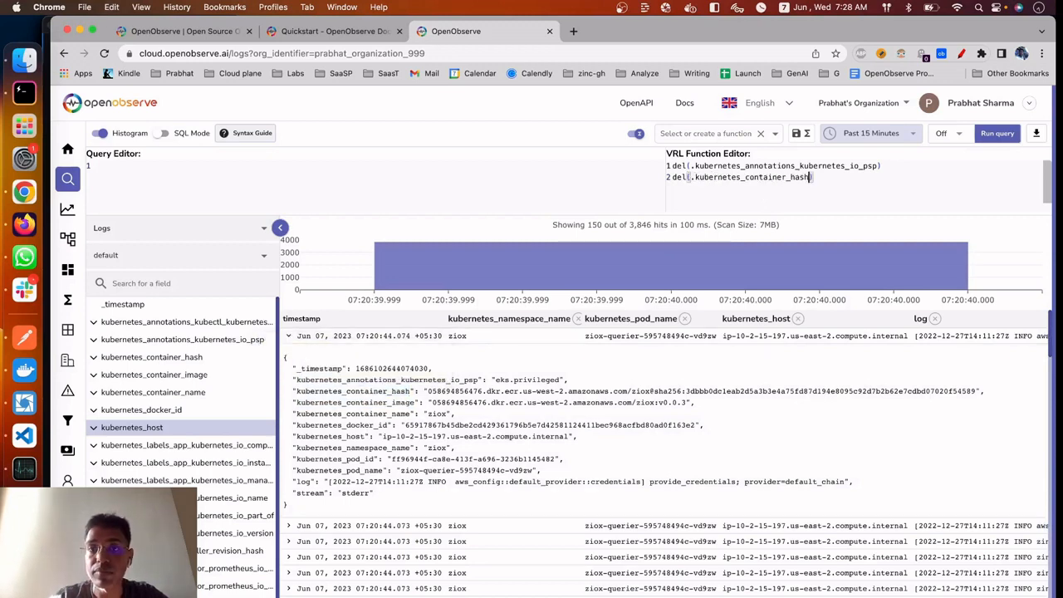
key(super+v)
Add del(.kubernetes_docker_id) as the third line and a closing "." line to the VRL function, and run the query
key(End)
key(Return)
text(del(.)
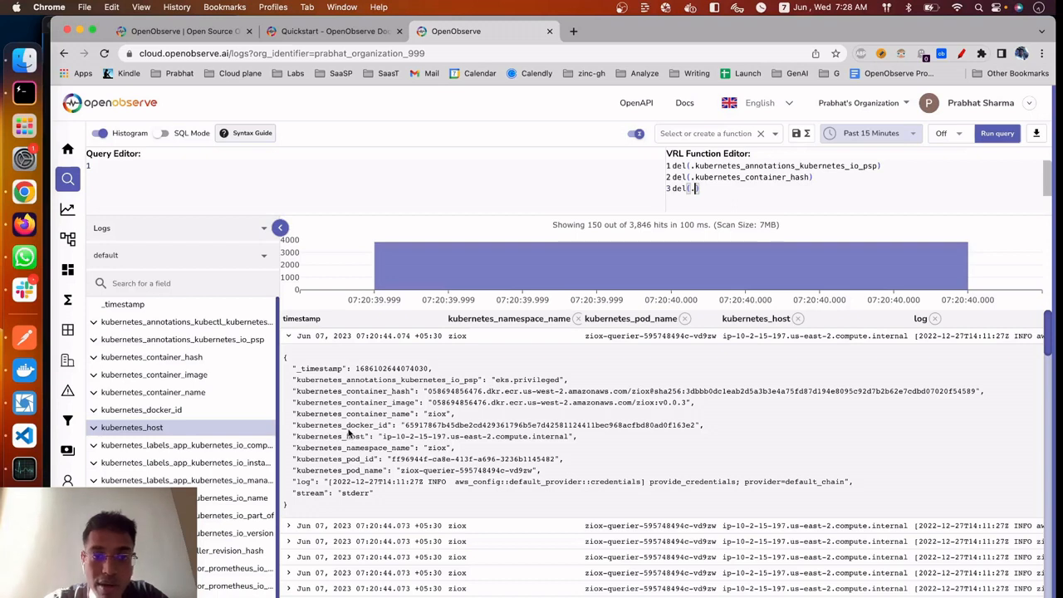
double_click(349, 424)
key(super+c)
double_click(699, 177)
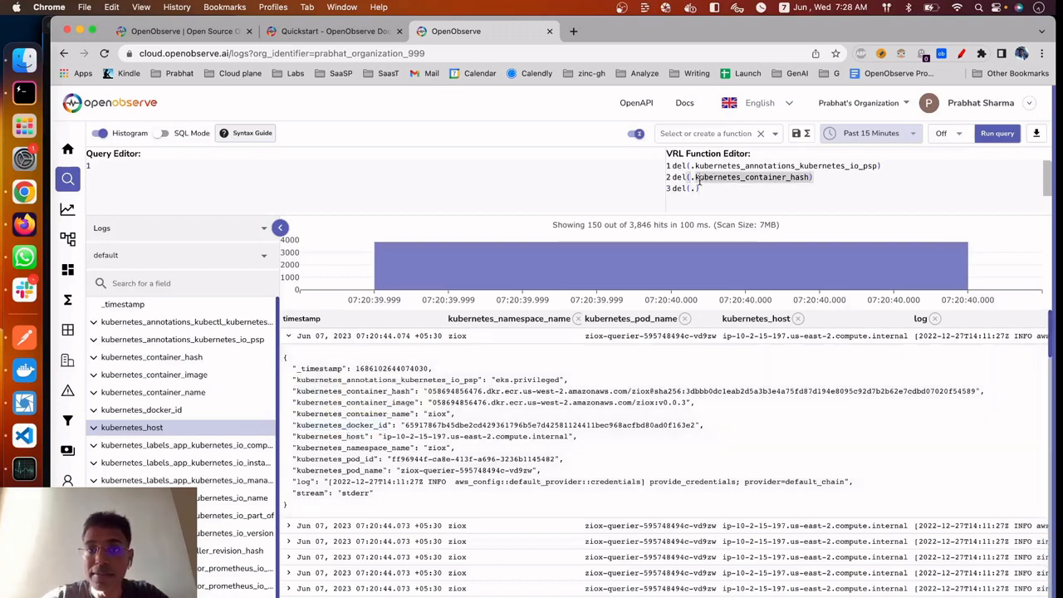
click(696, 189)
key(super+v)
key(End)
key(Return)
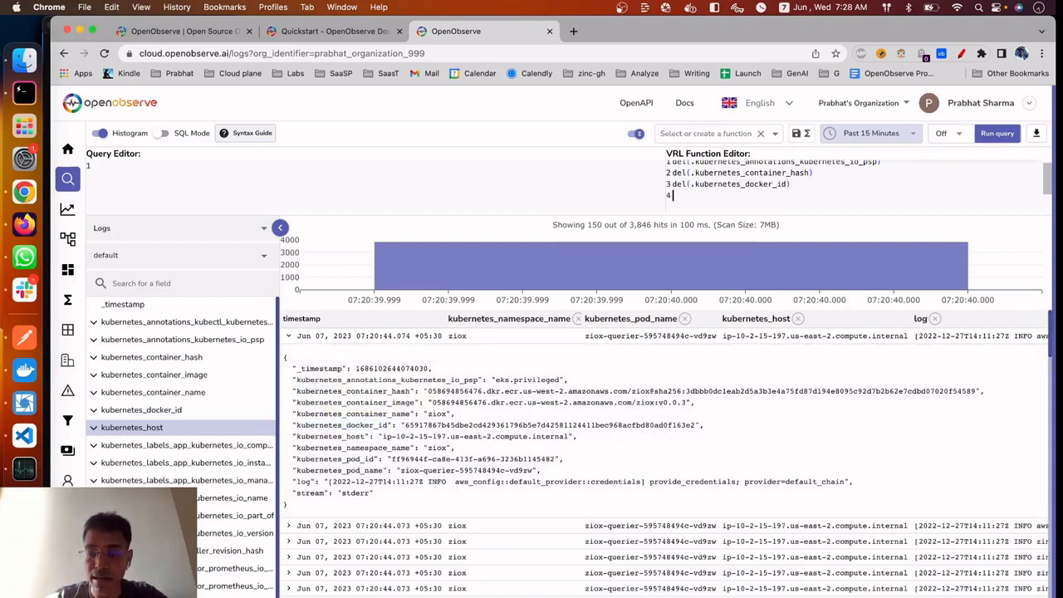
text(.)
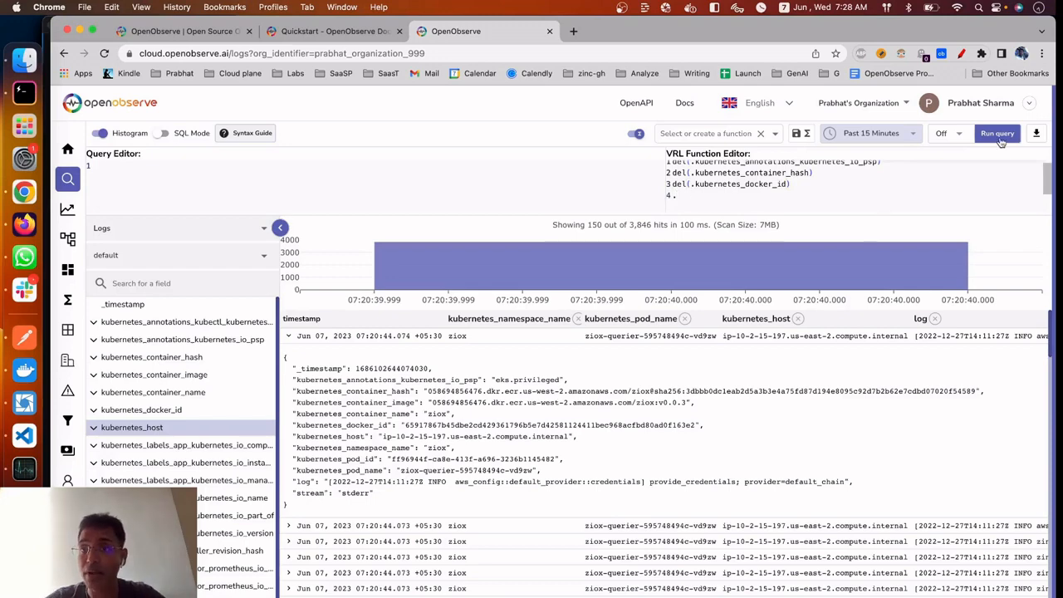
click(997, 137)
Save the VRL function under the name remove_fields and open the list of functions to check it
click(719, 135)
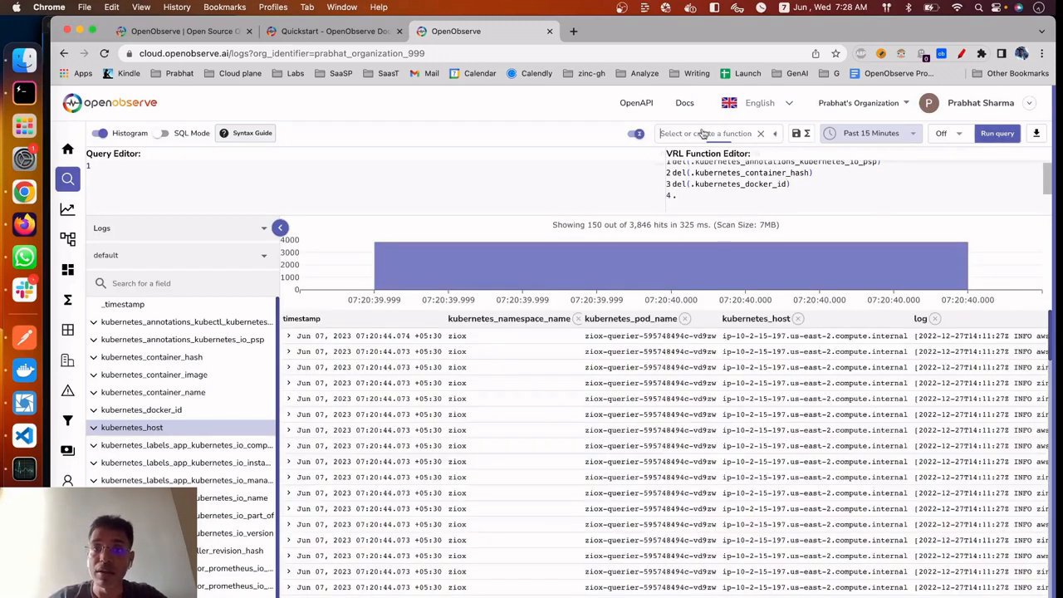
text(remove)
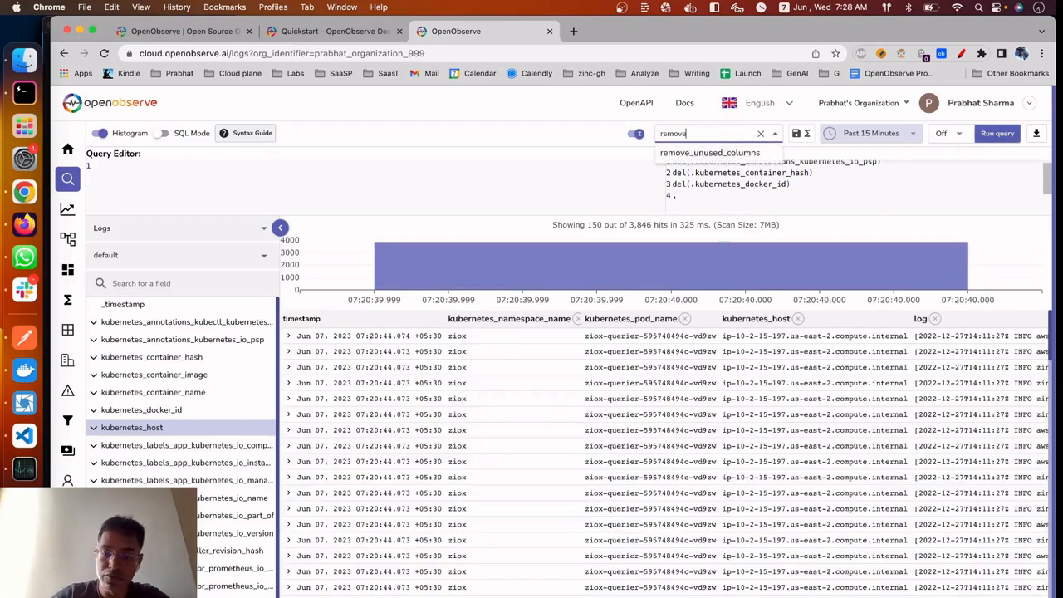
text(_fie)
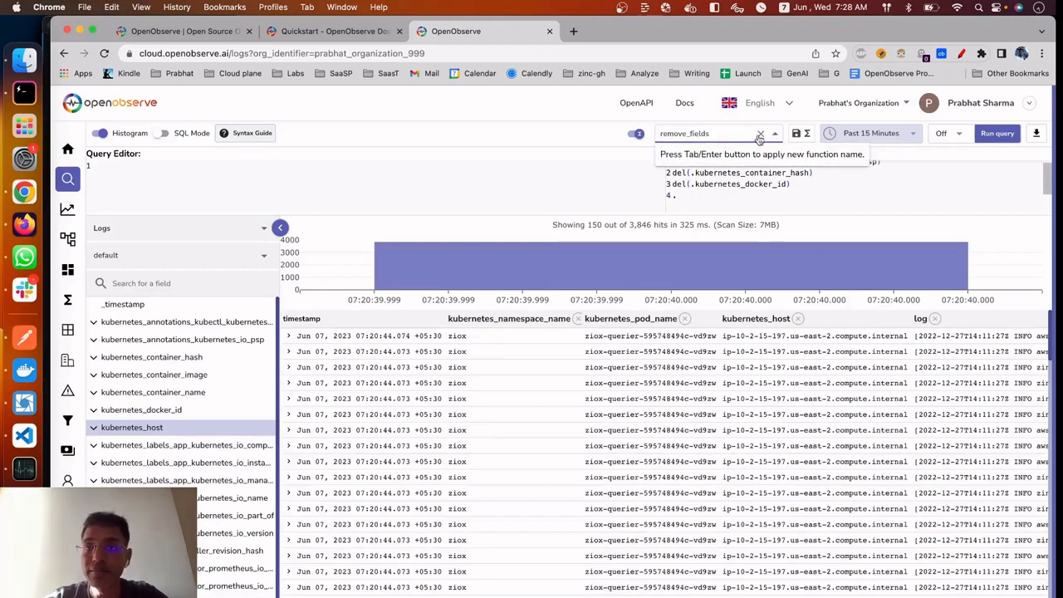
text(lds)
key(Return)
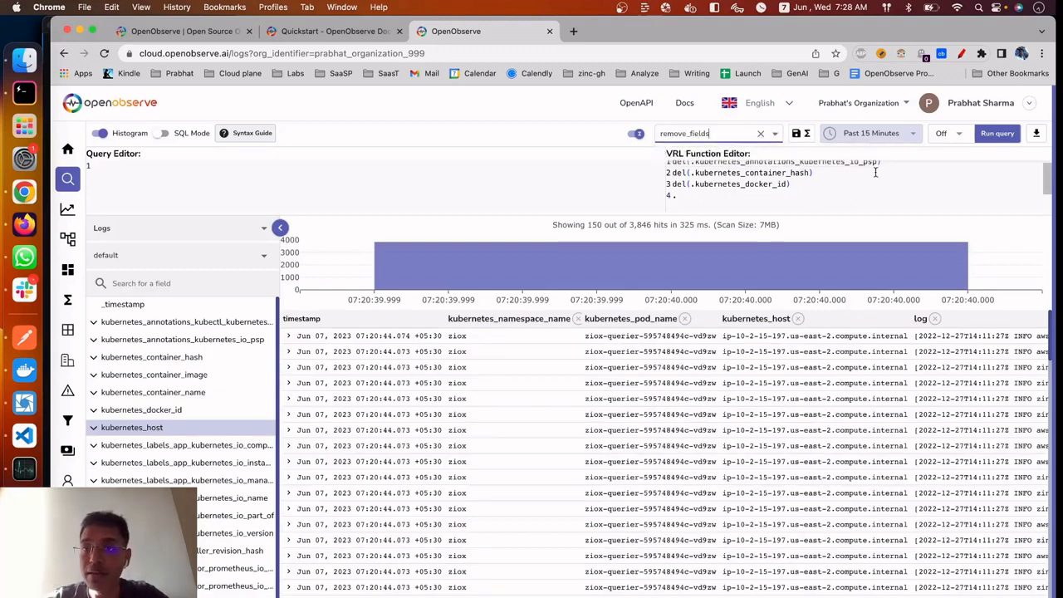
click(803, 134)
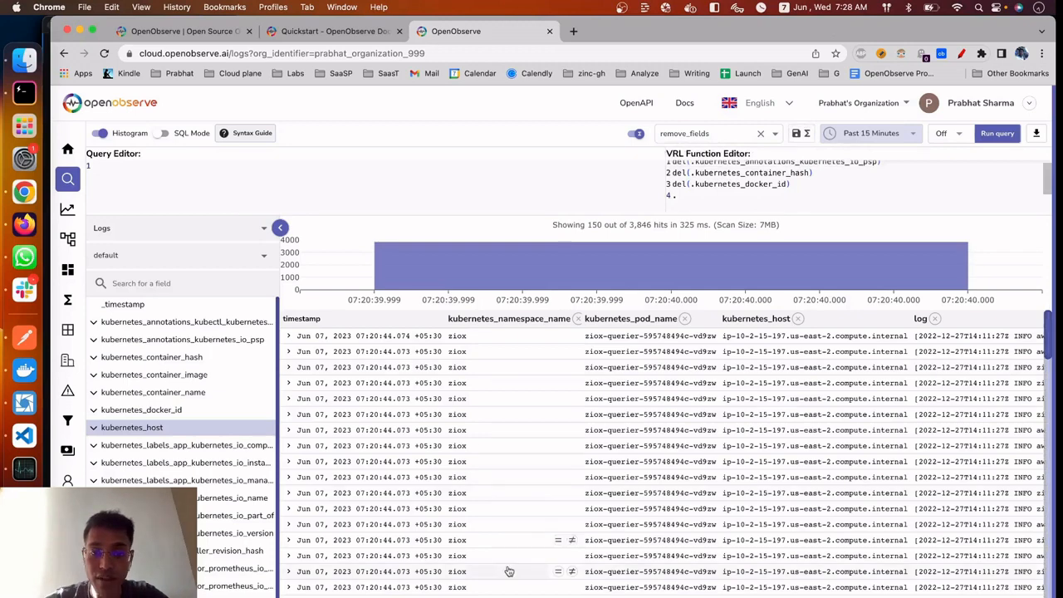
mouse_move(69, 317)
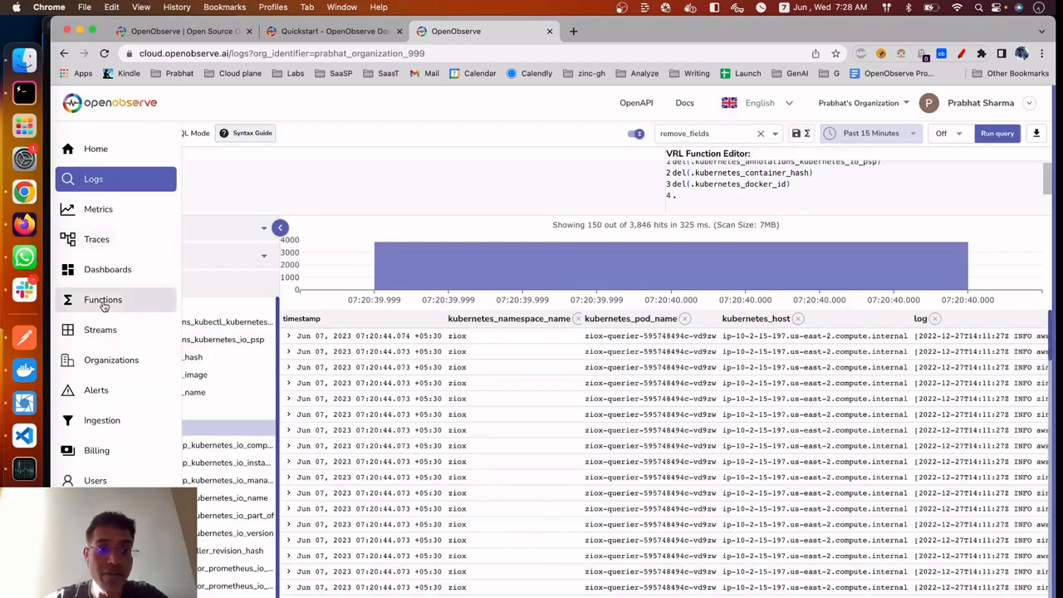
click(102, 300)
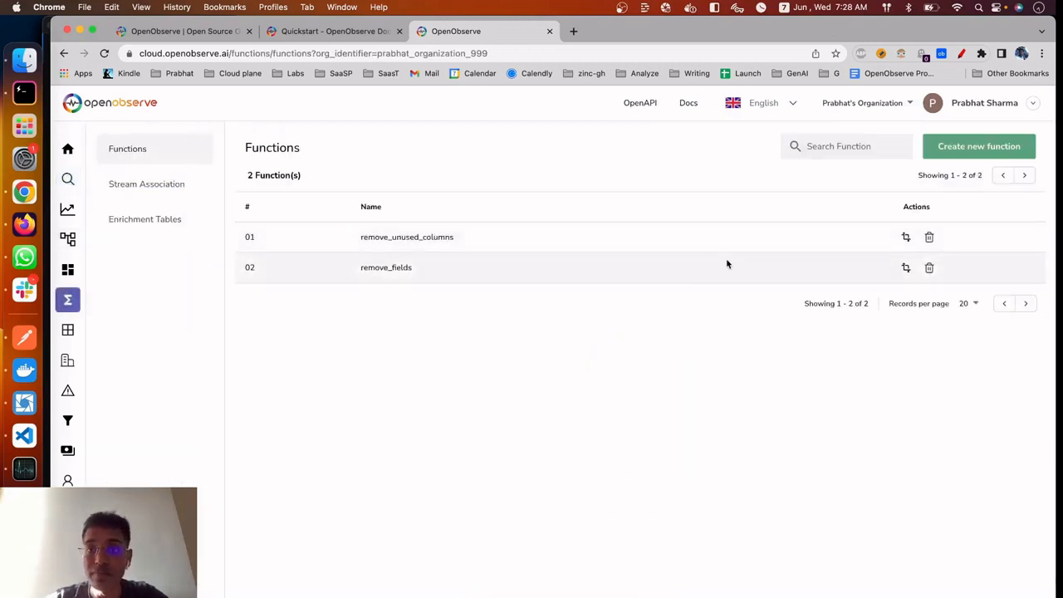
Associate the remove_fields function with the default logs stream in the stream associations
click(189, 191)
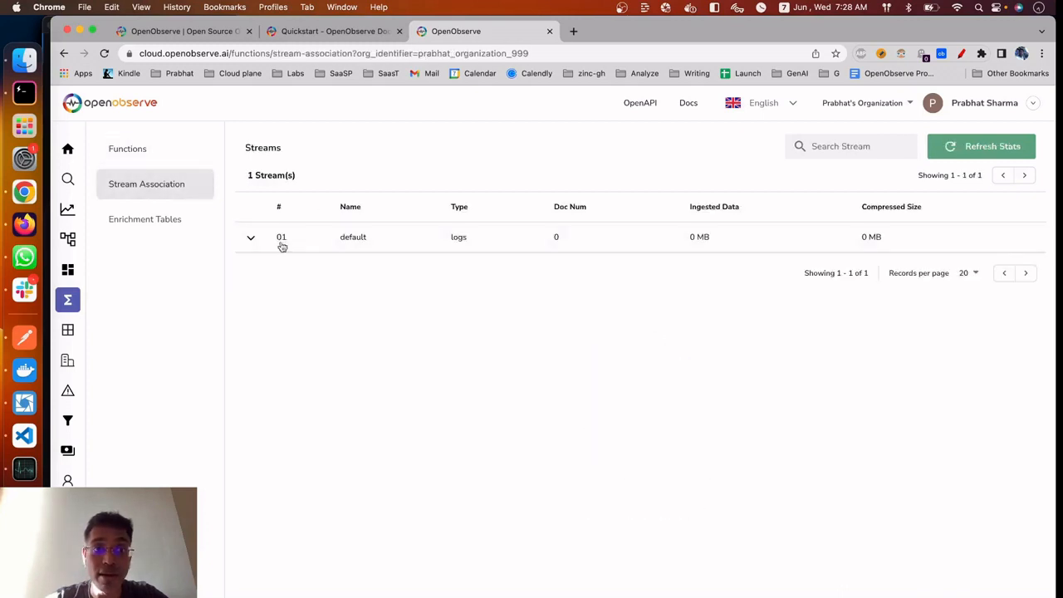
click(451, 249)
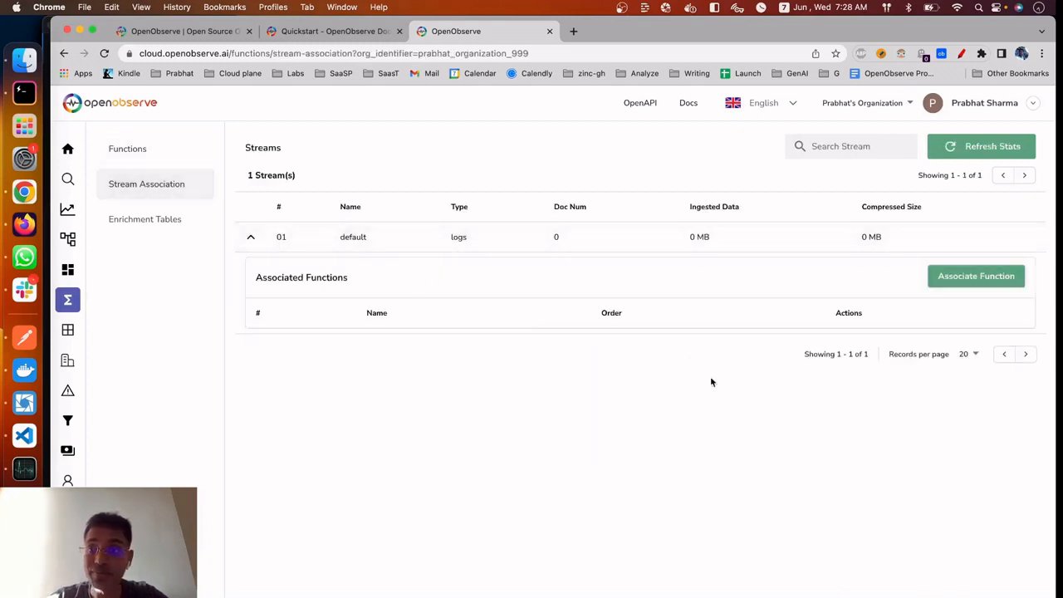
click(992, 283)
click(681, 340)
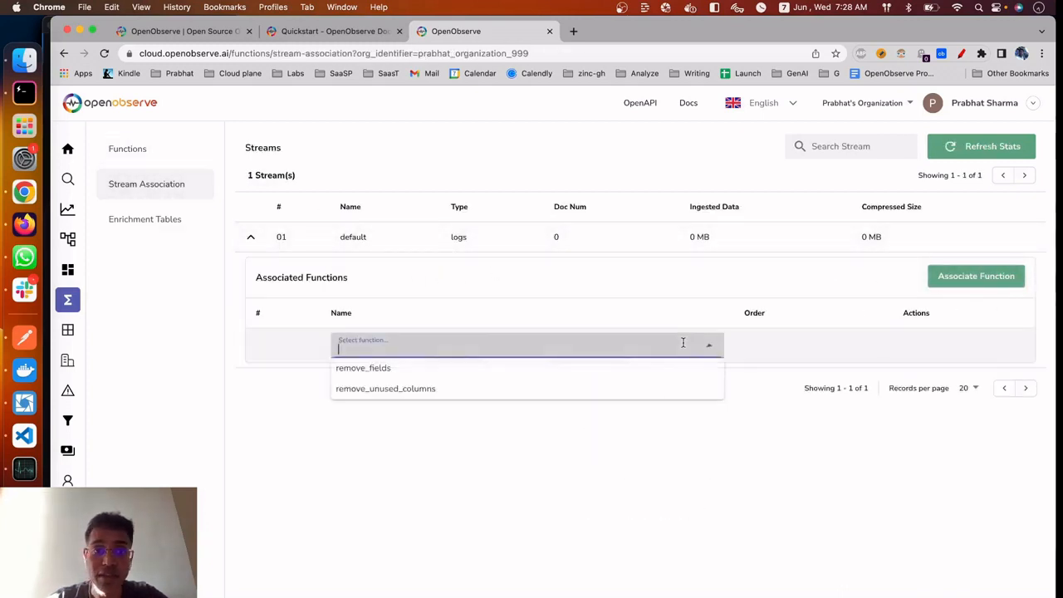
click(388, 370)
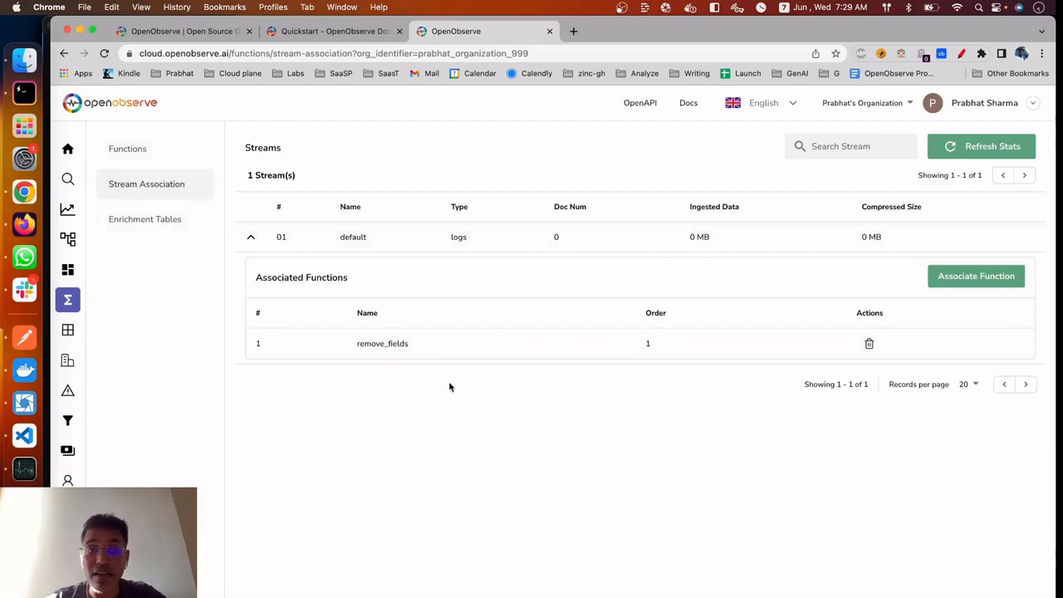
Open the remove_fields function from the list of functions and review its VRL code
click(155, 150)
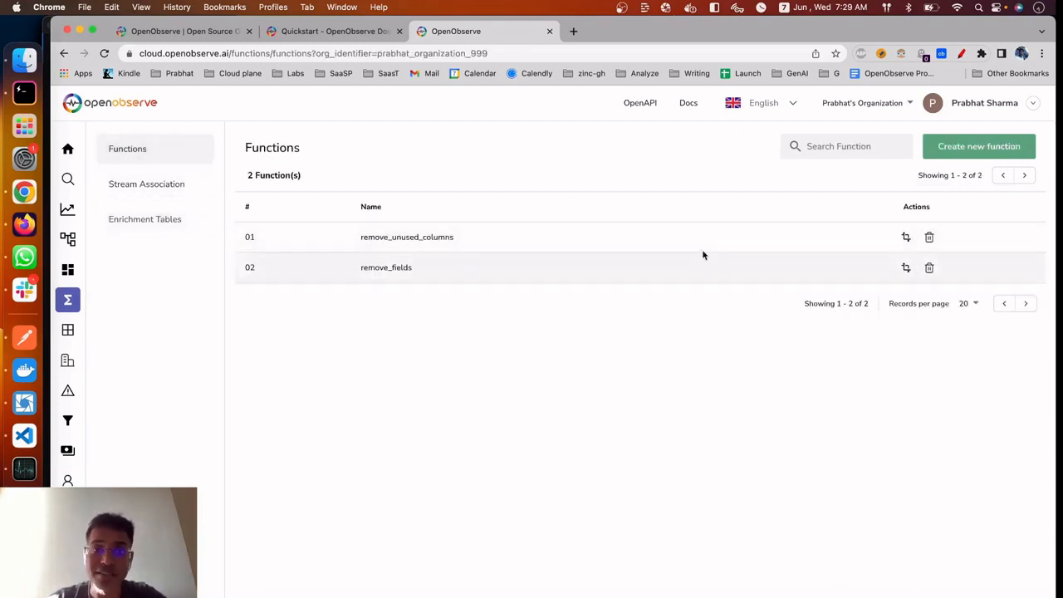
click(905, 268)
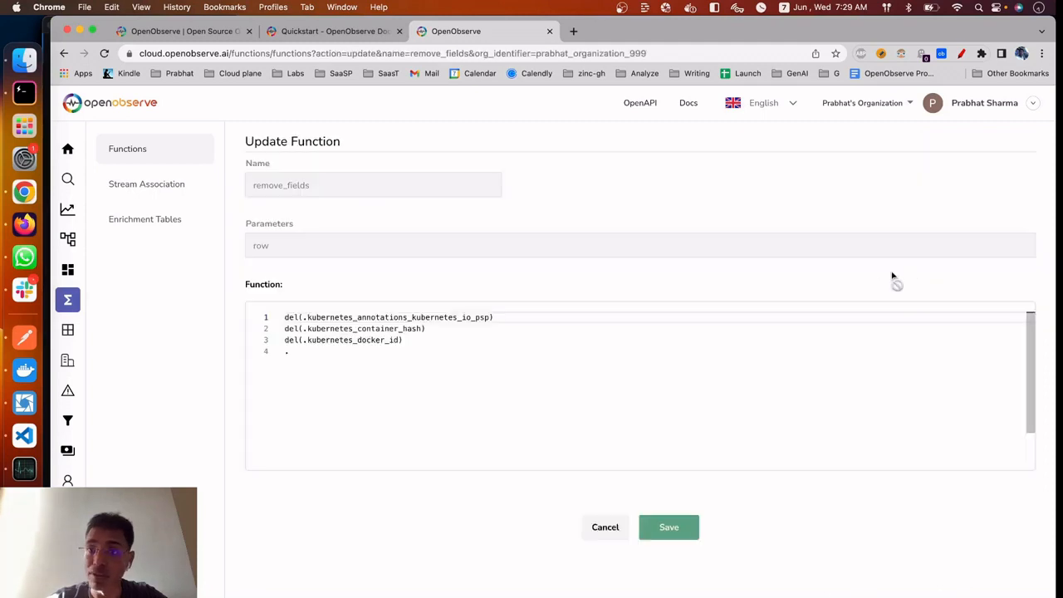
click(429, 387)
key(super+a)
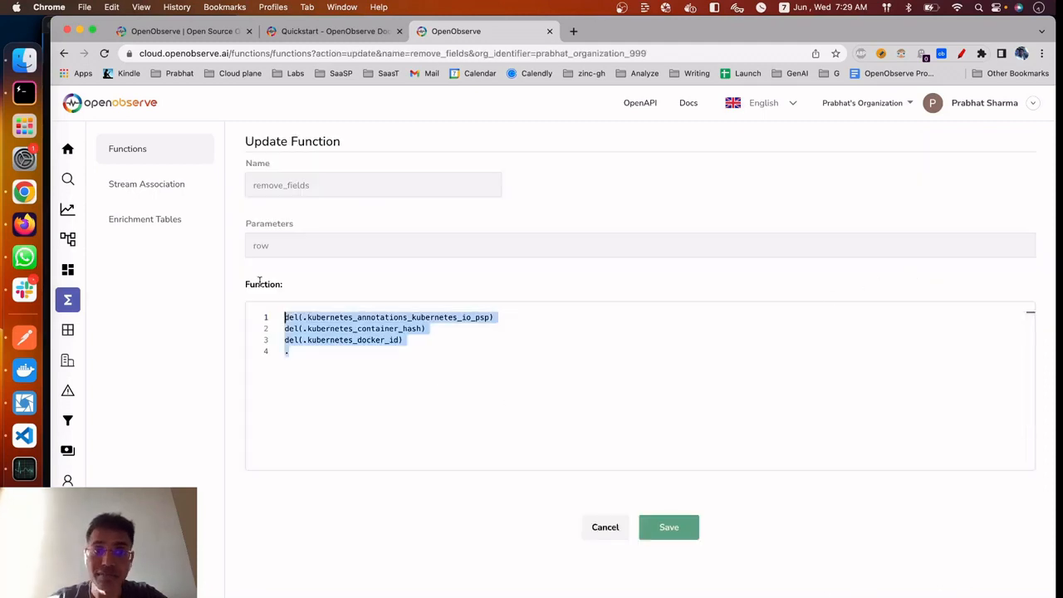
click(435, 369)
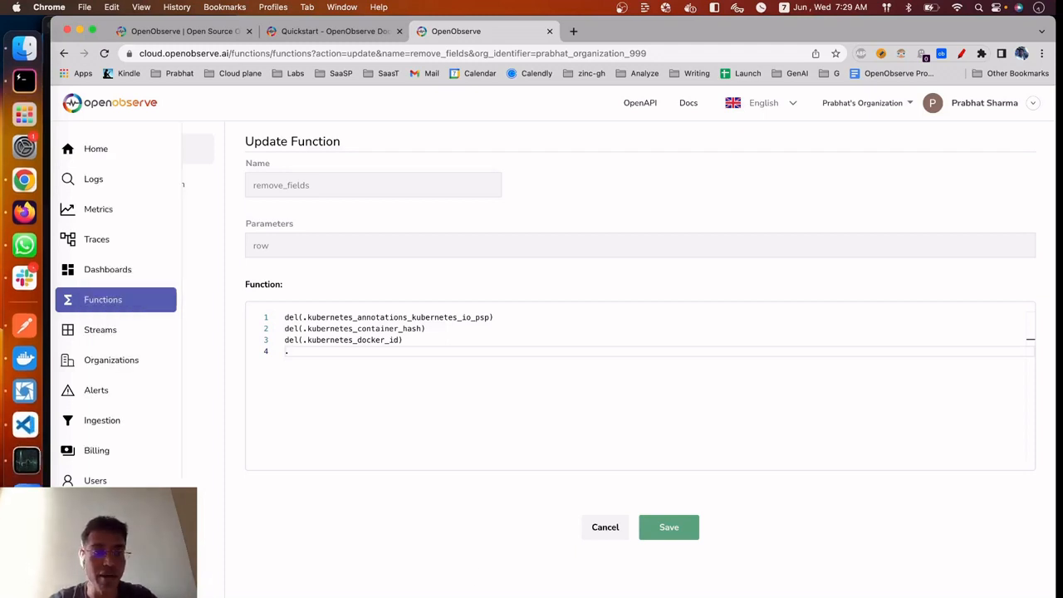
Open the OpenObserve Slack community page and close it again to return to the function
click(93, 510)
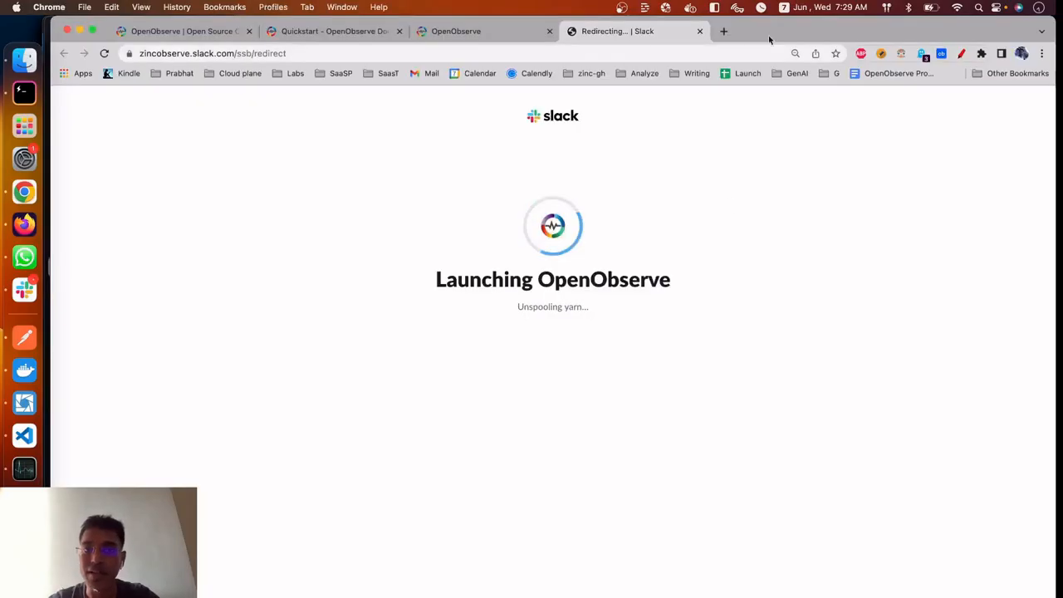
click(700, 32)
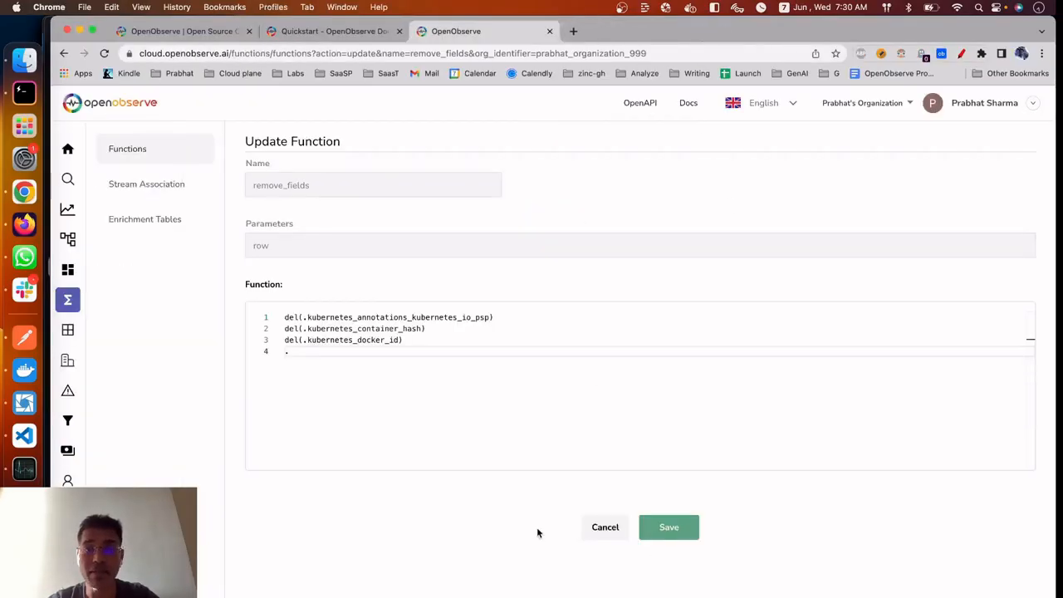